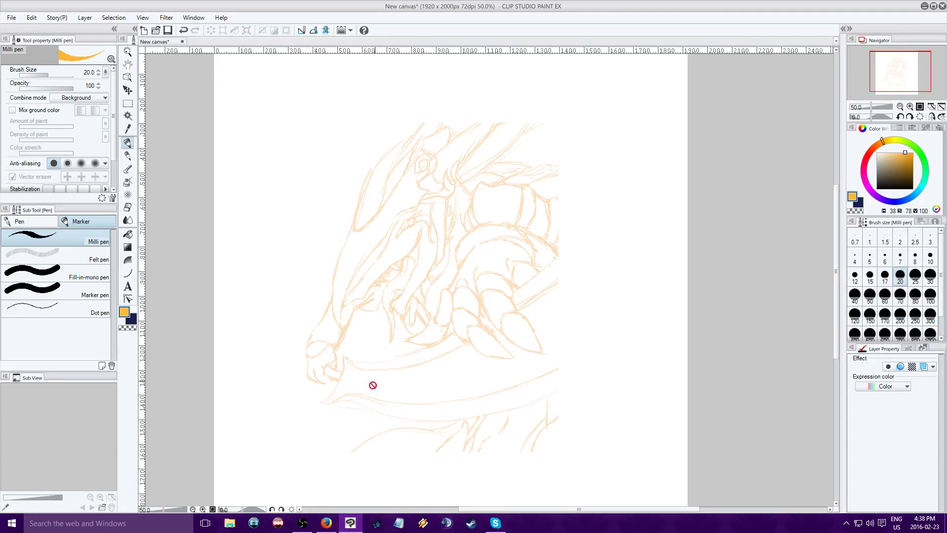
click(327, 523)
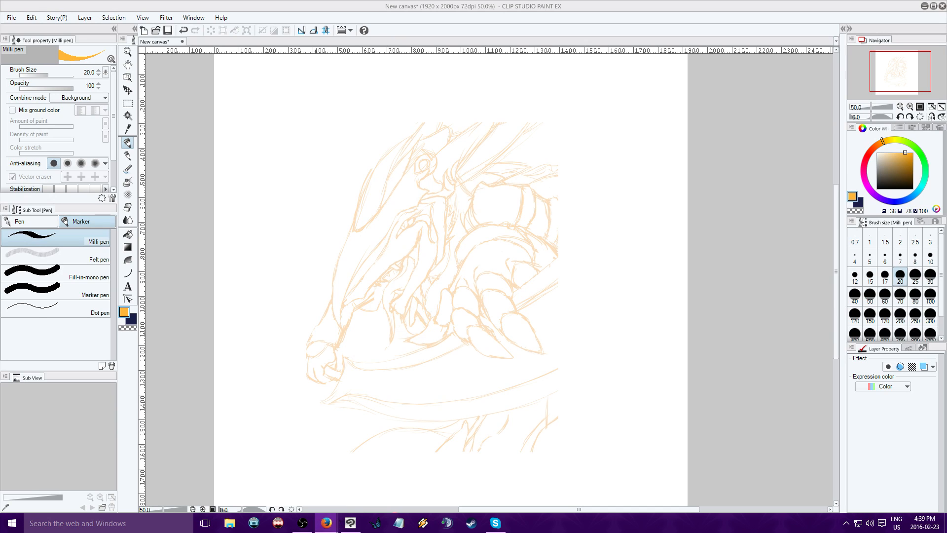
click(351, 524)
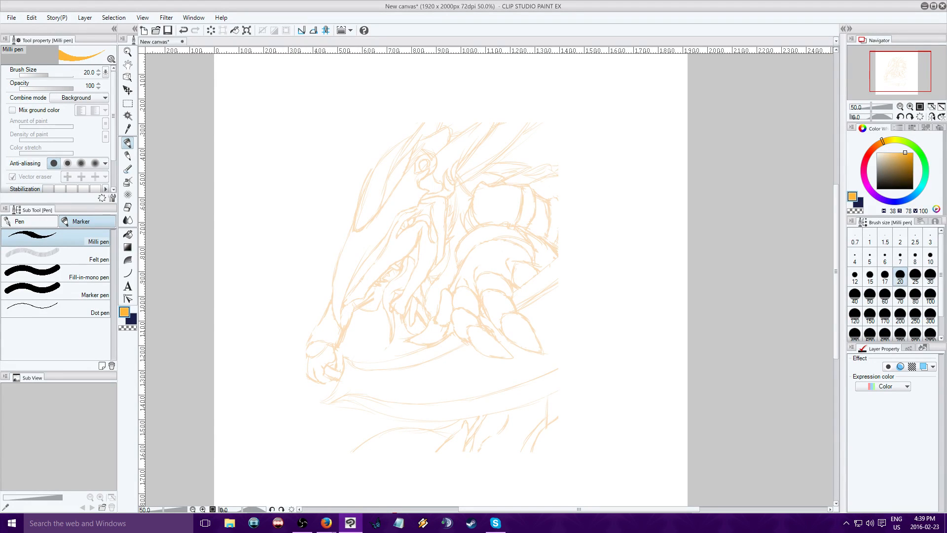
mouse_move(902, 74)
mouse_down()
mouse_move(910, 72)
mouse_move(900, 77)
mouse_up()
click(910, 107)
click(910, 106)
click(900, 107)
click(900, 106)
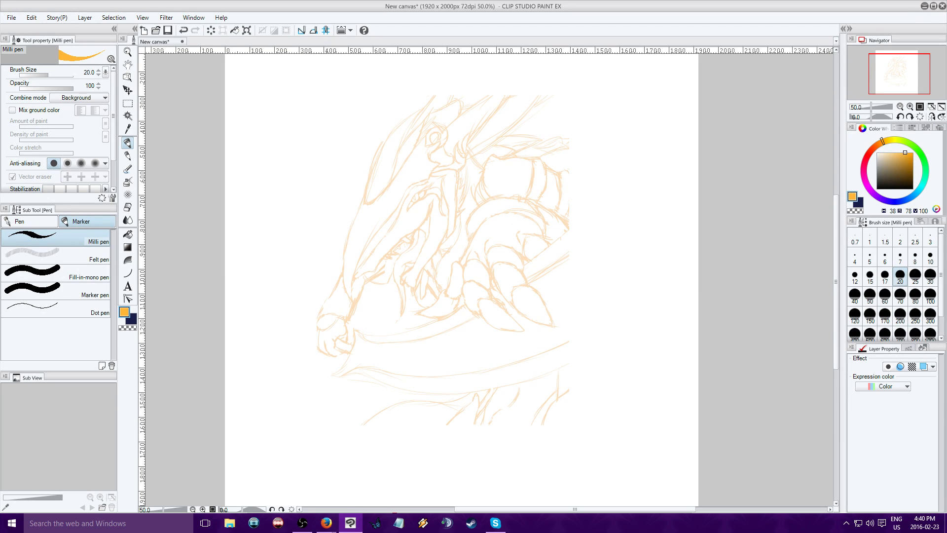
With a blue drawing color (H 211, S 100, V 74), mark the head's snout tip, jaw and brow, and start its upper outlines
click(910, 198)
click(913, 162)
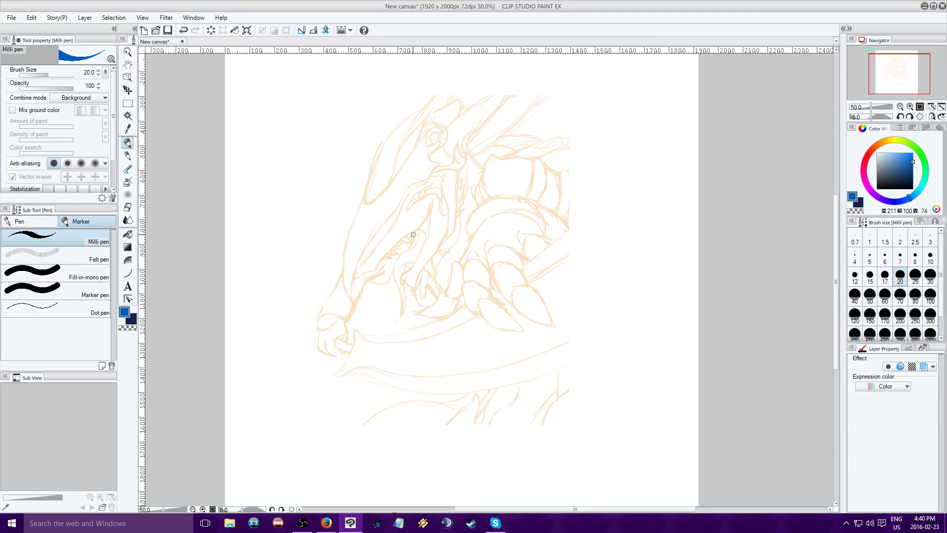
click(352, 278)
click(407, 207)
click(428, 189)
mouse_move(405, 280)
mouse_down()
mouse_move(411, 291)
mouse_move(418, 279)
mouse_up()
drag(380, 195, 403, 187)
drag(363, 189, 407, 177)
drag(499, 97, 450, 130)
mouse_move(517, 82)
mouse_down()
mouse_move(447, 132)
mouse_move(443, 90)
mouse_up()
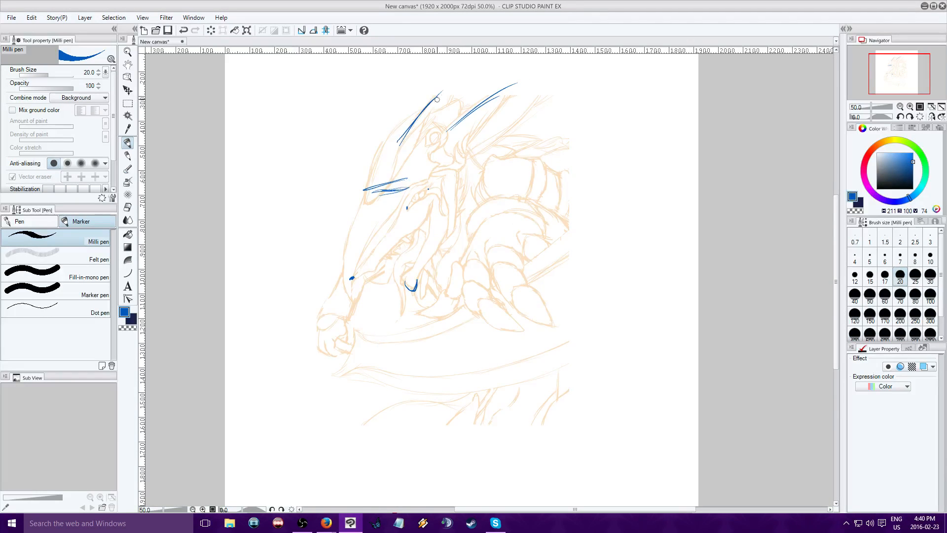
Sketch the long tapering head in blue, joining both side contours from the upper strokes down to the pointed snout tip
mouse_move(363, 265)
mouse_down()
mouse_move(395, 215)
mouse_move(353, 271)
mouse_up()
drag(371, 191, 354, 258)
drag(367, 210, 352, 269)
drag(370, 199, 352, 275)
drag(398, 143, 371, 208)
mouse_move(413, 121)
mouse_down()
mouse_move(360, 217)
mouse_move(458, 137)
mouse_up()
drag(399, 209, 471, 124)
drag(449, 143, 368, 254)
mouse_move(392, 213)
mouse_down()
mouse_move(345, 278)
mouse_move(372, 255)
mouse_move(347, 280)
mouse_move(393, 253)
mouse_up()
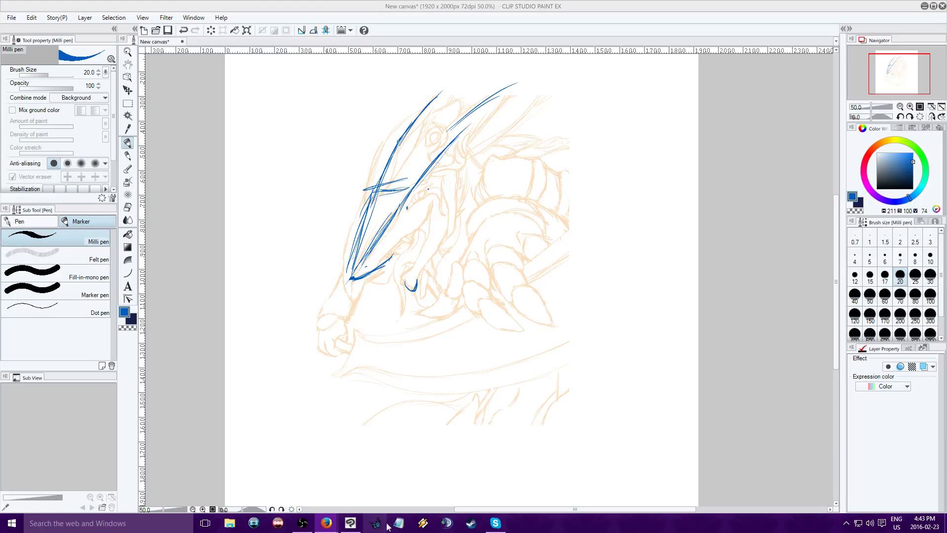
Add blue cross-contour lines over the head, the jaw lines beside it, and the pointed horns on top
click(347, 530)
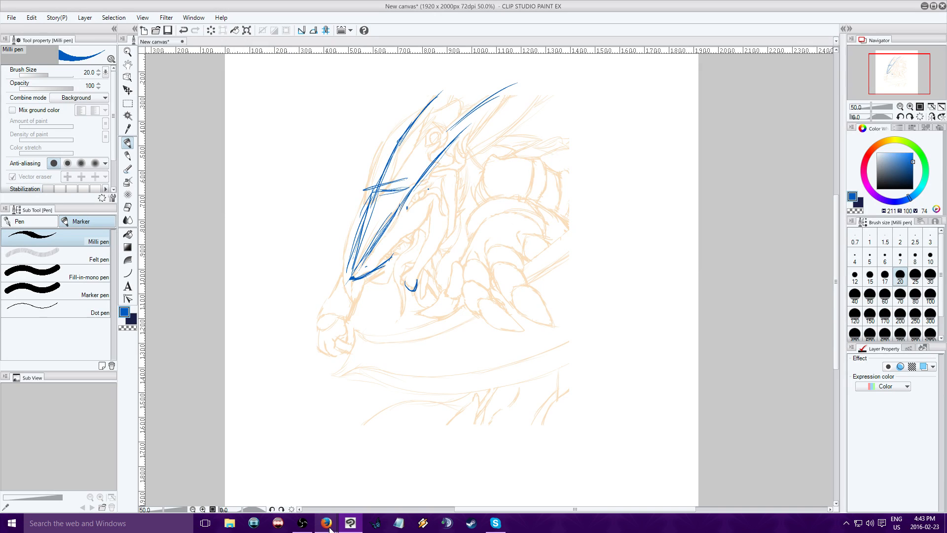
click(303, 528)
mouse_move(368, 191)
mouse_down()
mouse_move(419, 186)
mouse_move(397, 204)
mouse_move(408, 199)
mouse_move(384, 187)
mouse_move(424, 182)
mouse_up()
drag(383, 158, 462, 129)
drag(454, 221, 412, 293)
drag(447, 231, 417, 289)
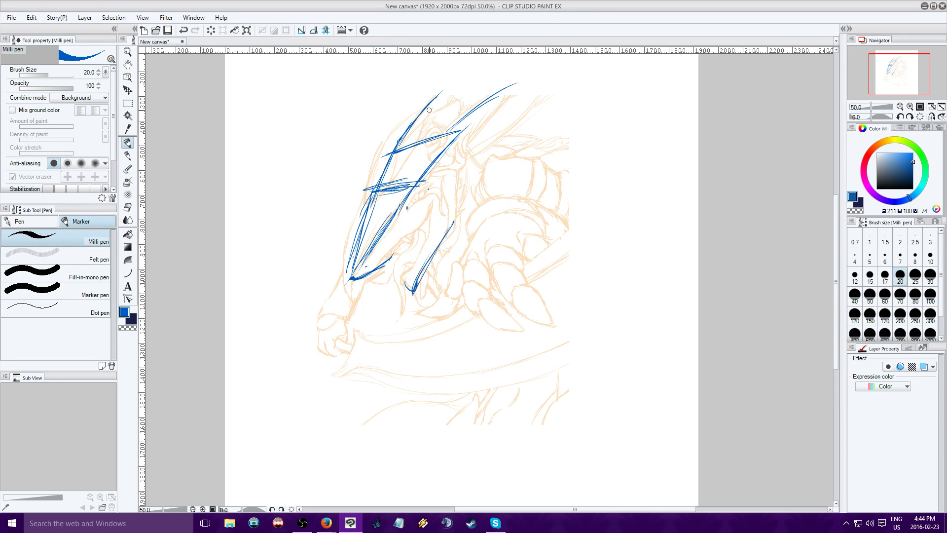
mouse_move(454, 160)
mouse_down()
mouse_move(452, 178)
mouse_move(461, 134)
mouse_move(449, 227)
mouse_up()
mouse_move(452, 140)
mouse_down()
mouse_move(477, 137)
mouse_move(497, 91)
mouse_move(518, 79)
mouse_up()
drag(447, 92, 414, 135)
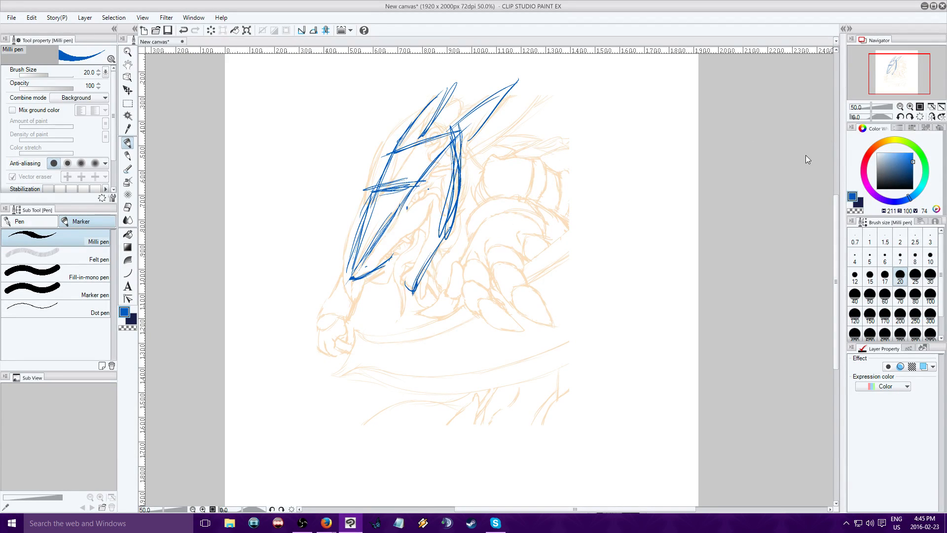
Switch to green (H 125, S 100, V 74) and sweep one long curve from the gripping hand over the shoulders and back to the waist
click(922, 157)
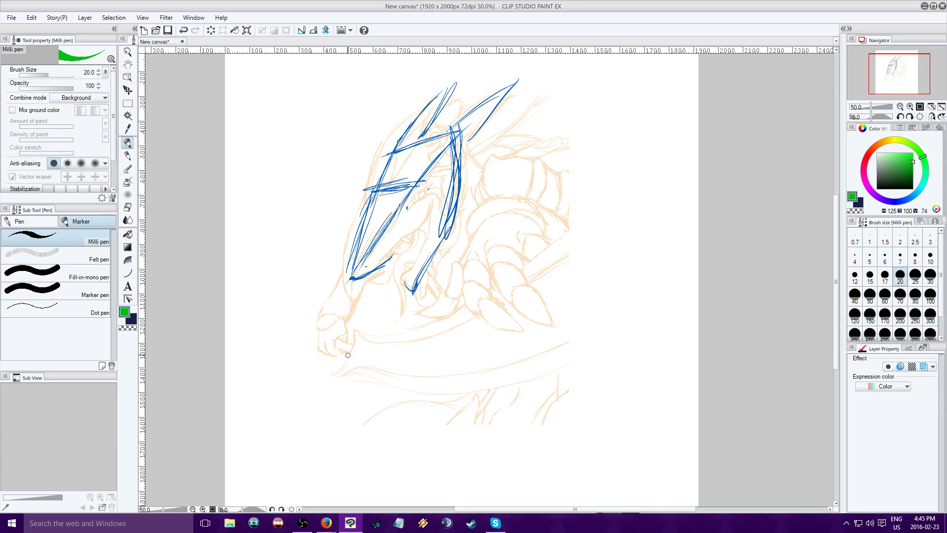
mouse_move(348, 356)
mouse_down()
mouse_move(333, 307)
mouse_move(589, 188)
mouse_move(610, 235)
mouse_move(577, 229)
mouse_move(494, 297)
mouse_up()
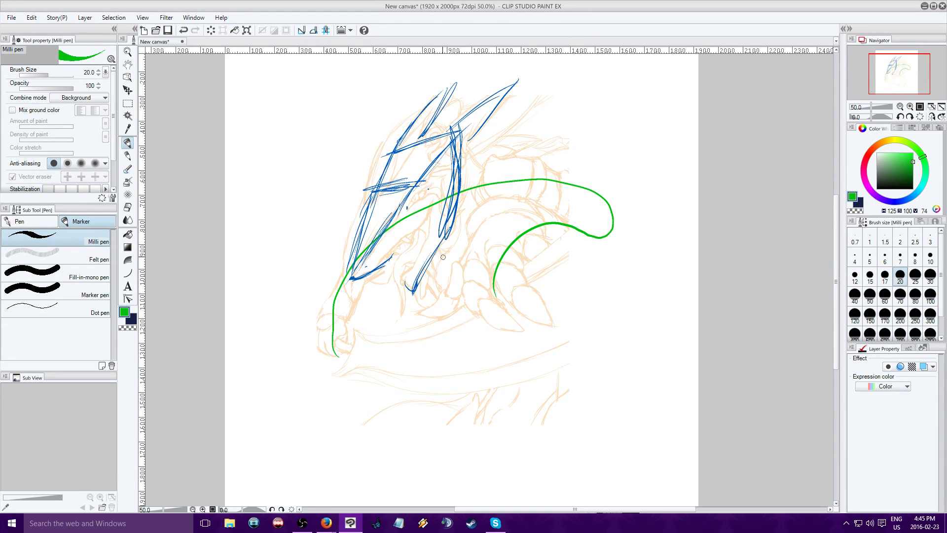
mouse_move(595, 174)
mouse_down()
mouse_move(559, 161)
mouse_move(598, 141)
mouse_move(513, 237)
mouse_up()
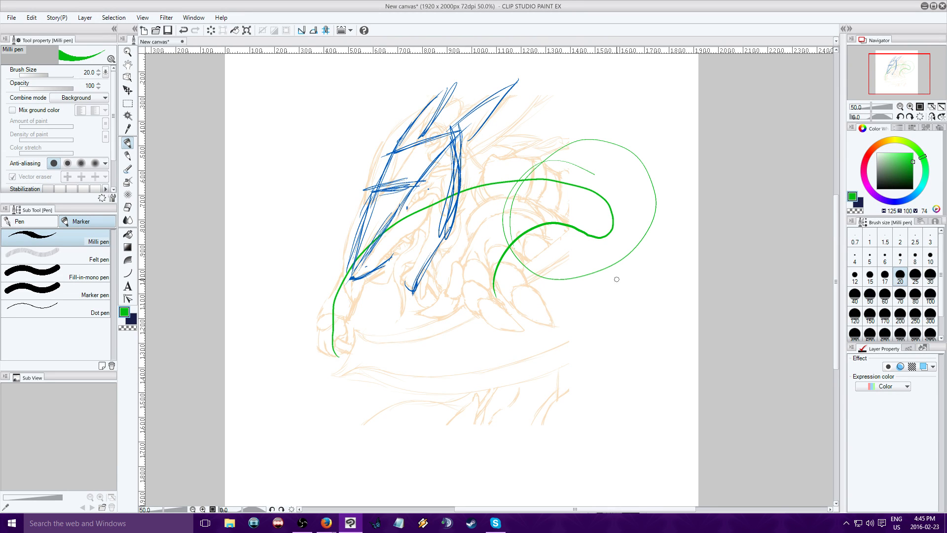
click(183, 30)
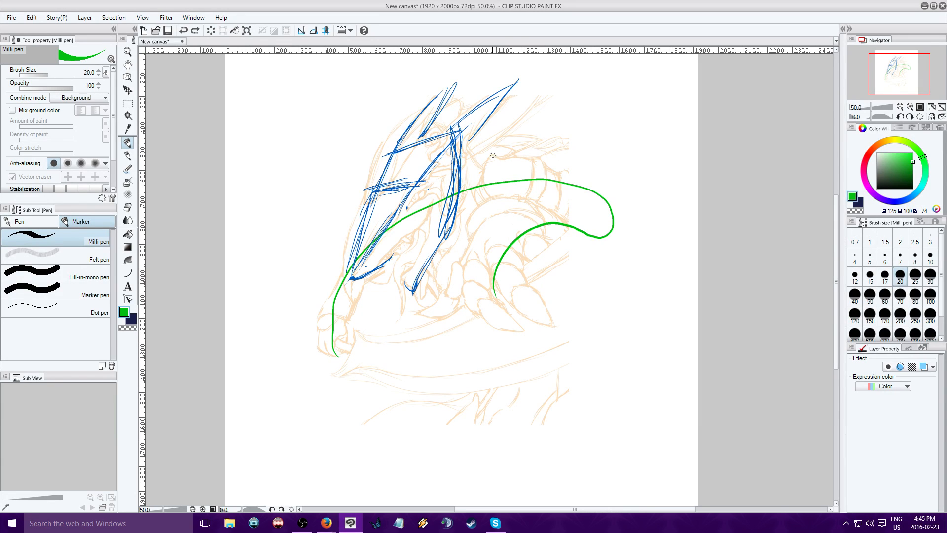
mouse_move(494, 153)
mouse_down()
mouse_move(494, 196)
mouse_move(585, 216)
mouse_move(561, 222)
mouse_up()
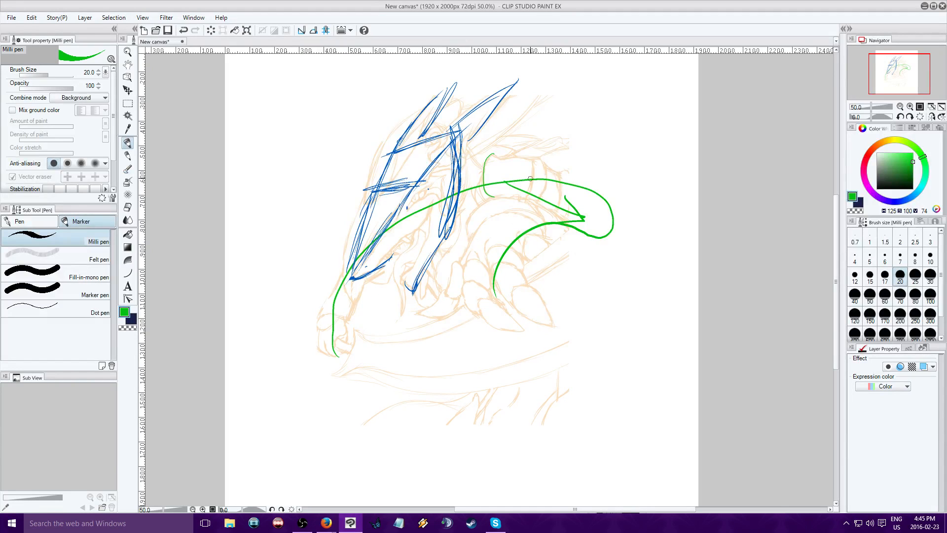
mouse_move(530, 179)
mouse_down()
mouse_move(532, 205)
mouse_move(505, 202)
mouse_move(541, 184)
mouse_move(528, 177)
mouse_move(530, 202)
mouse_move(527, 170)
mouse_move(601, 205)
mouse_up()
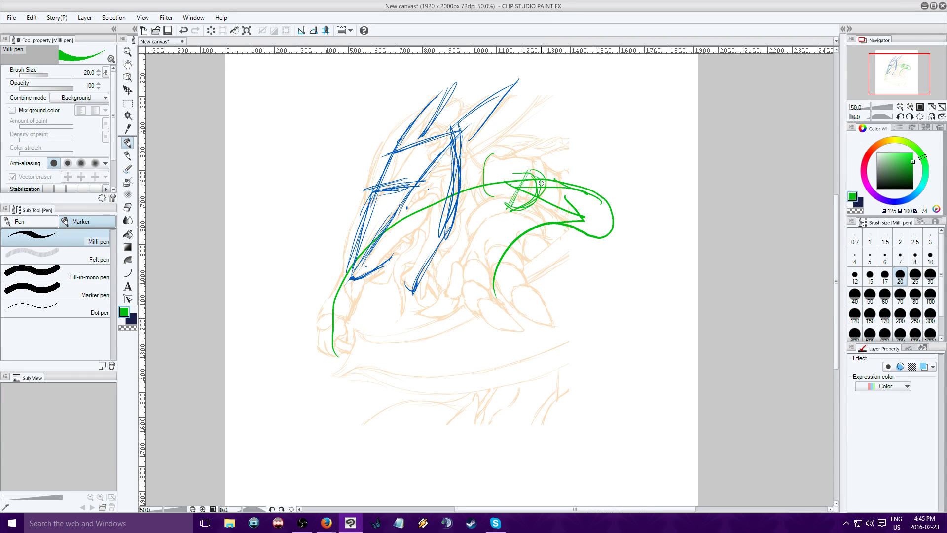
click(182, 31)
click(182, 31)
click(181, 30)
click(182, 31)
click(181, 31)
click(181, 31)
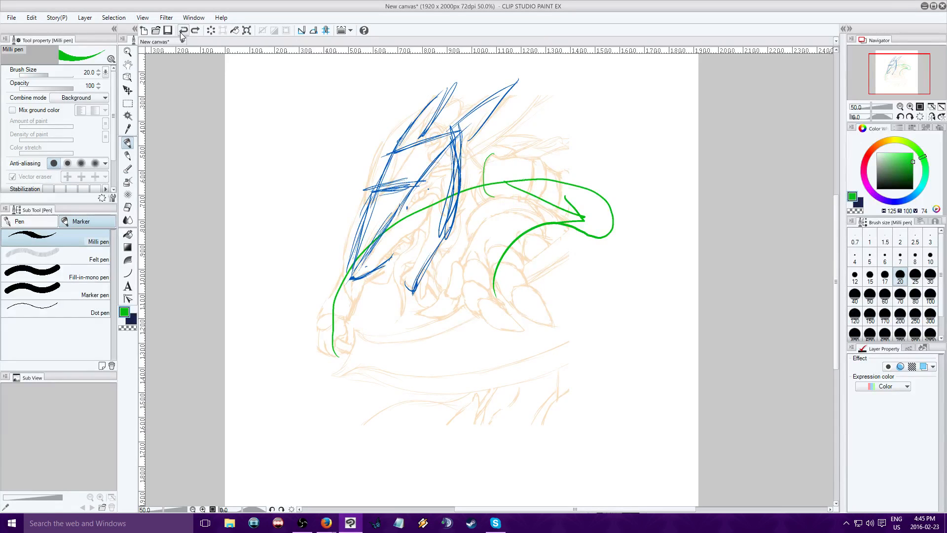
click(183, 32)
click(182, 31)
click(183, 32)
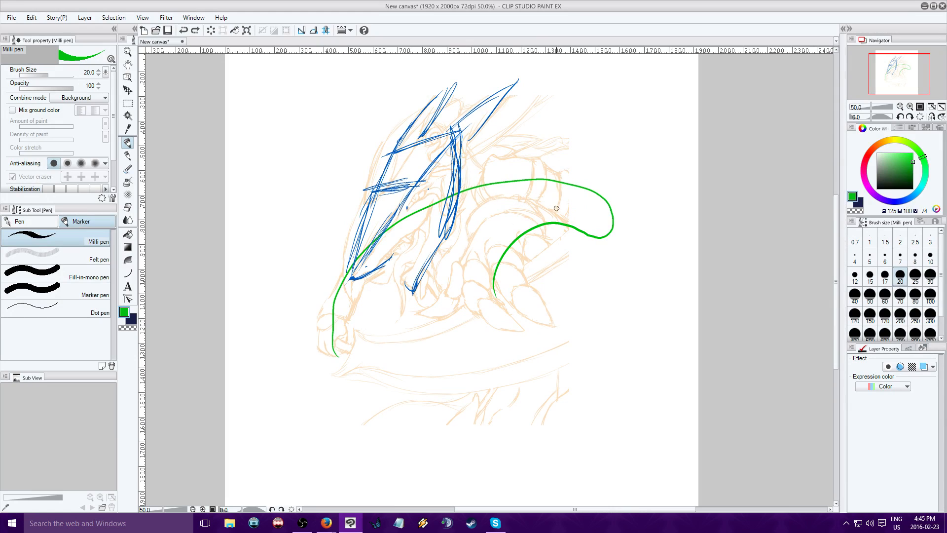
Rough in the torso in green with lines across the shoulders, a chest underside curve and a curved back edge
drag(564, 203, 493, 188)
mouse_move(625, 204)
mouse_down()
mouse_move(473, 198)
mouse_move(493, 189)
mouse_move(485, 200)
mouse_move(534, 211)
mouse_up()
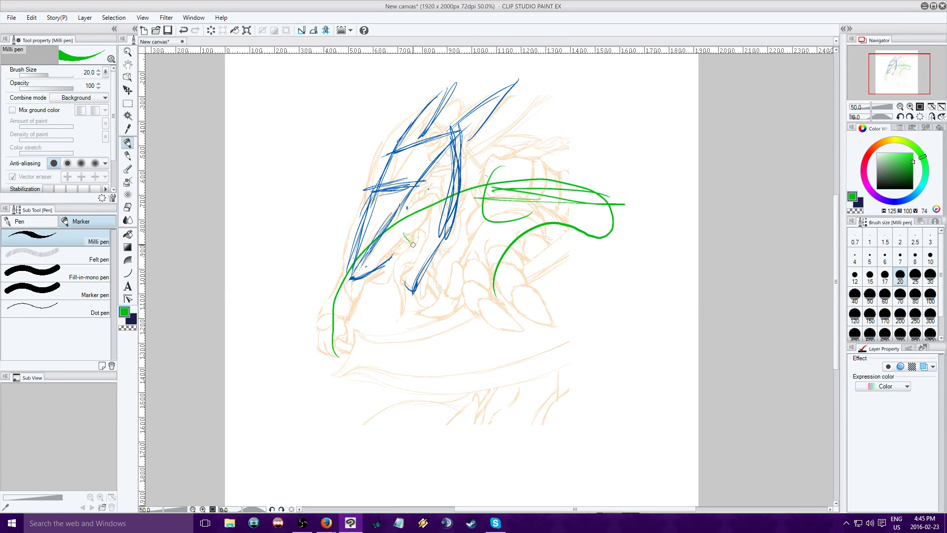
mouse_move(404, 234)
mouse_down()
mouse_move(497, 252)
mouse_move(536, 277)
mouse_up()
drag(552, 250, 481, 254)
mouse_move(528, 187)
mouse_down()
mouse_move(540, 293)
mouse_move(524, 301)
mouse_up()
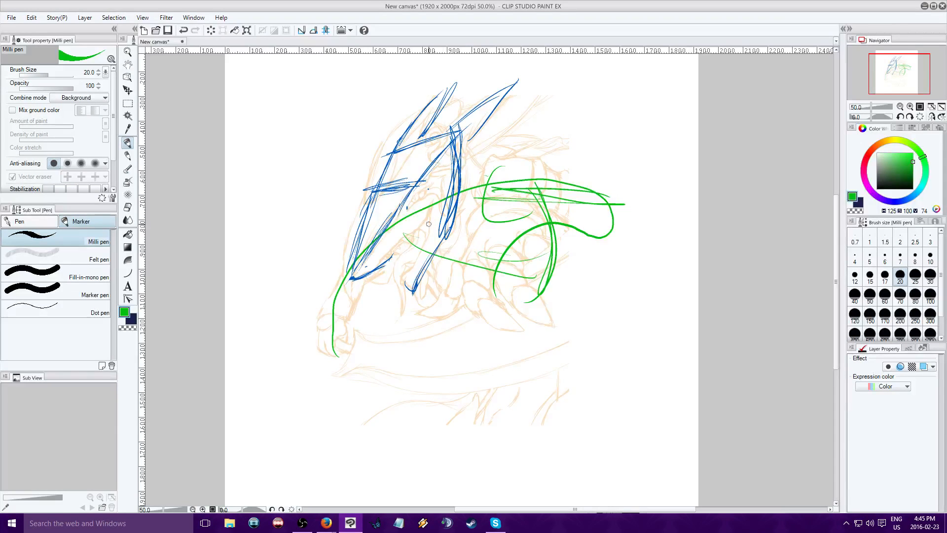
Sketch a green curve sweeping from the chest to the lower canvas, and loose loops blocking out the lower body
drag(428, 222, 508, 296)
mouse_move(461, 189)
mouse_down()
mouse_move(502, 226)
mouse_move(453, 470)
mouse_up()
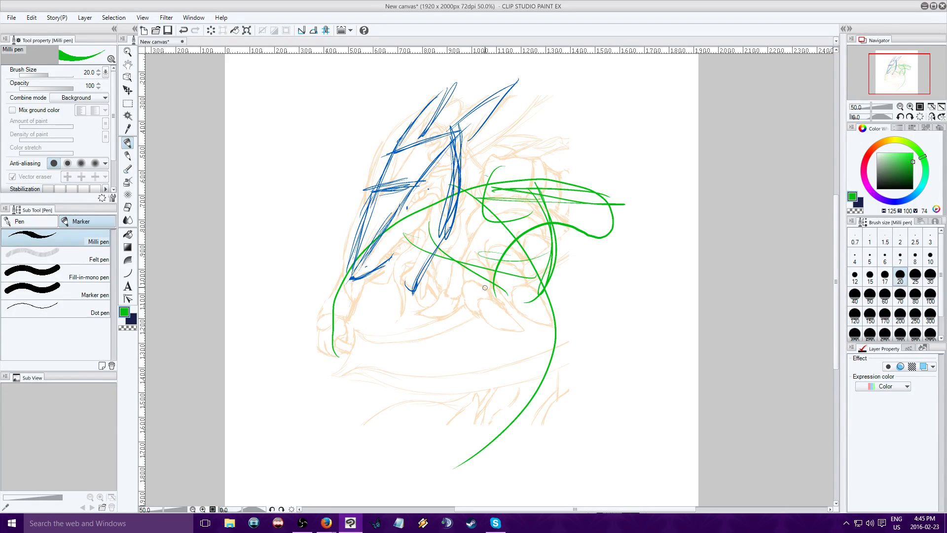
mouse_move(452, 417)
mouse_down()
mouse_move(352, 485)
mouse_move(463, 445)
mouse_up()
mouse_move(603, 356)
mouse_down()
mouse_move(573, 485)
mouse_move(619, 464)
mouse_move(570, 479)
mouse_up()
drag(521, 384, 533, 478)
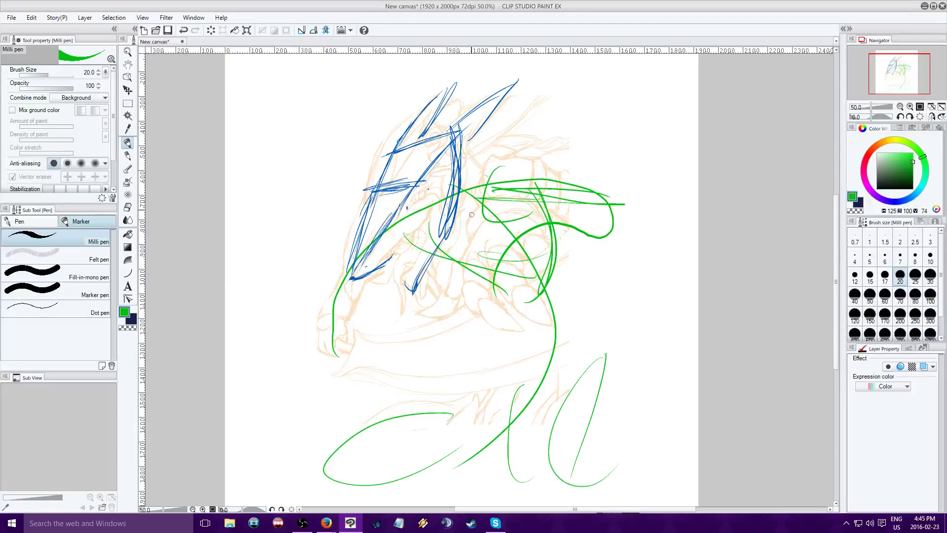
Reinforce the green chest underside, waistline and back edge, and extend a stroke down from the waist
drag(433, 203, 483, 266)
mouse_move(430, 237)
mouse_down()
mouse_move(546, 269)
mouse_move(496, 287)
mouse_move(559, 282)
mouse_up()
drag(500, 263, 560, 281)
mouse_move(506, 273)
mouse_down()
mouse_move(551, 280)
mouse_move(498, 296)
mouse_move(564, 281)
mouse_up()
drag(423, 221, 529, 285)
mouse_move(520, 175)
mouse_down()
mouse_move(548, 294)
mouse_move(561, 257)
mouse_up()
mouse_move(483, 179)
mouse_down()
mouse_move(540, 258)
mouse_move(534, 329)
mouse_move(512, 361)
mouse_up()
Sketch both legs in green below the waist, building up the thighs and the knee areas with repeated strokes
mouse_move(570, 278)
mouse_down()
mouse_move(576, 315)
mouse_move(566, 366)
mouse_up()
mouse_move(522, 300)
mouse_down()
mouse_move(486, 352)
mouse_move(490, 264)
mouse_move(468, 387)
mouse_up()
drag(507, 279, 486, 394)
mouse_move(485, 355)
mouse_down()
mouse_move(501, 417)
mouse_move(577, 345)
mouse_move(518, 402)
mouse_up()
drag(518, 336, 503, 439)
mouse_move(496, 395)
mouse_down()
mouse_move(525, 339)
mouse_move(508, 428)
mouse_up()
mouse_move(514, 389)
mouse_down()
mouse_move(454, 411)
mouse_move(477, 370)
mouse_move(437, 406)
mouse_up()
mouse_move(599, 370)
mouse_down()
mouse_move(596, 353)
mouse_move(605, 423)
mouse_move(579, 318)
mouse_up()
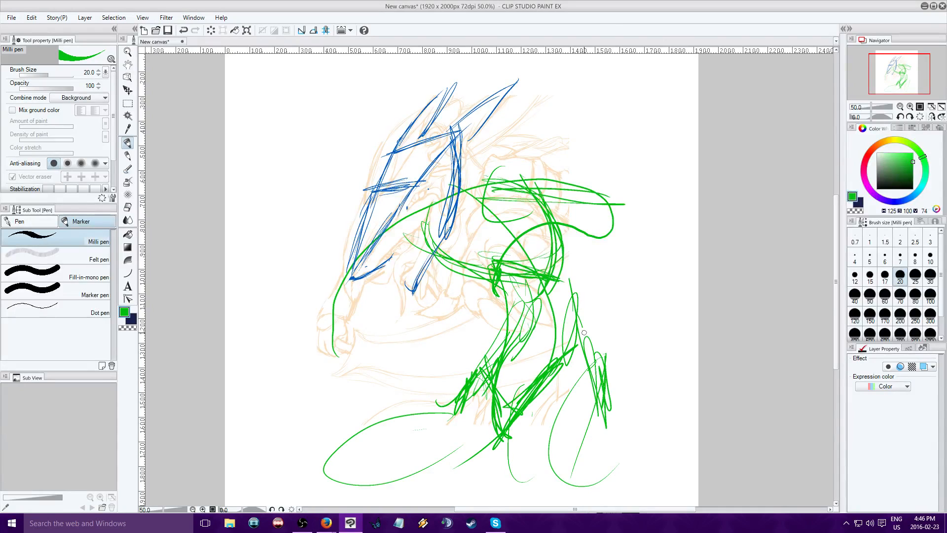
drag(569, 230, 592, 374)
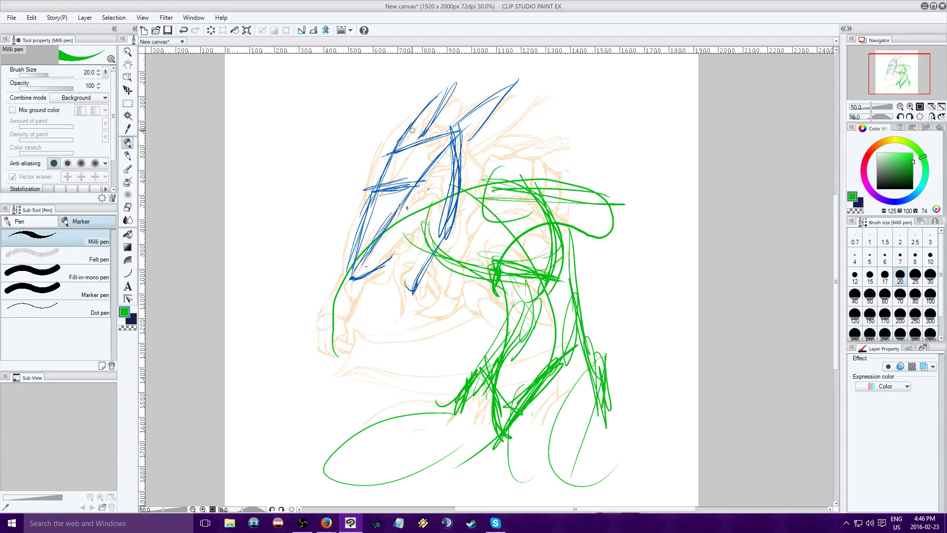
Build up the torso's volume with green strokes curving from the neck and back down to the waist
mouse_move(526, 174)
mouse_down()
mouse_move(551, 207)
mouse_move(551, 276)
mouse_up()
drag(431, 212, 476, 277)
drag(461, 203, 516, 277)
drag(459, 218, 495, 261)
drag(451, 218, 497, 277)
drag(448, 238, 529, 288)
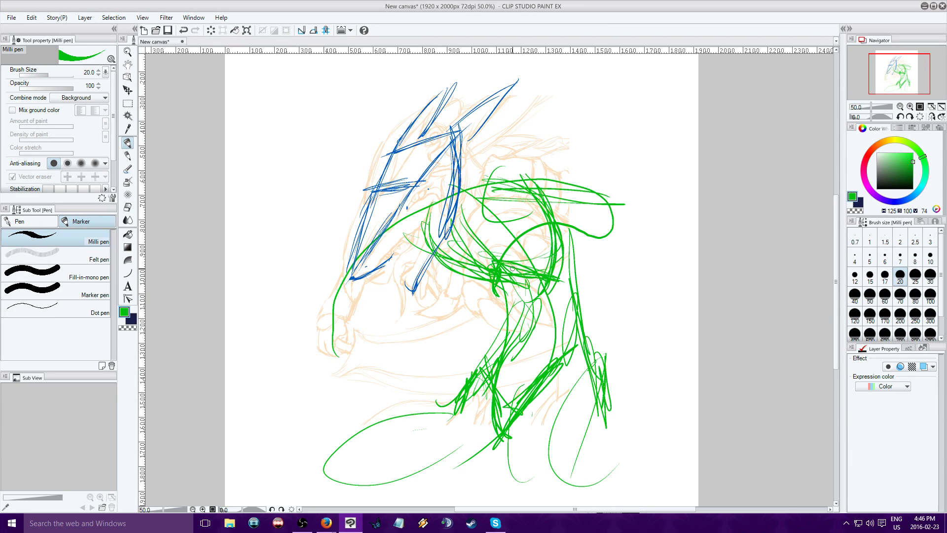
mouse_move(449, 218)
mouse_down()
mouse_move(519, 284)
mouse_move(492, 263)
mouse_up()
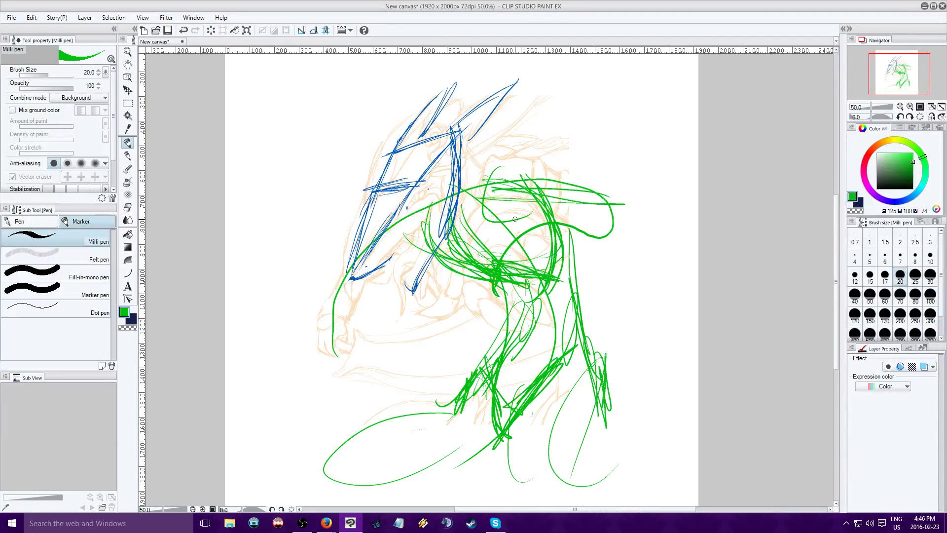
Draw green V-shaped lines meeting at the center of the chest, just below the head
drag(489, 190, 459, 251)
drag(420, 222, 464, 252)
mouse_move(448, 243)
mouse_down()
mouse_move(413, 218)
mouse_move(457, 253)
mouse_up()
drag(456, 253, 432, 235)
drag(494, 191, 463, 248)
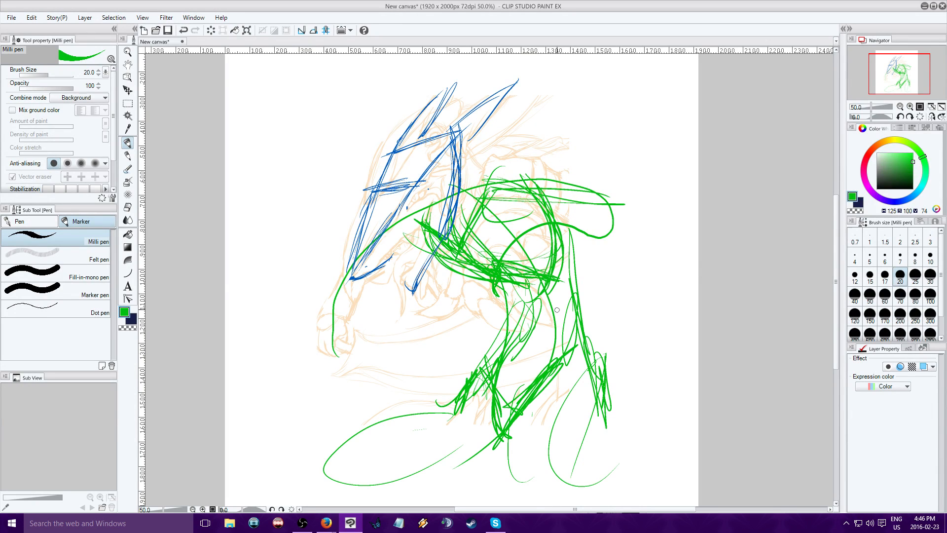
Define the shoulder line with heavier green strokes and rough in the rear upper arm with a rounded end
mouse_move(549, 182)
mouse_down()
mouse_move(518, 212)
mouse_move(552, 197)
mouse_move(567, 202)
mouse_move(483, 185)
mouse_move(568, 199)
mouse_move(518, 191)
mouse_up()
mouse_move(388, 233)
mouse_down()
mouse_move(539, 206)
mouse_move(549, 198)
mouse_move(407, 241)
mouse_move(427, 246)
mouse_move(441, 234)
mouse_move(440, 203)
mouse_move(538, 165)
mouse_up()
mouse_move(466, 193)
mouse_down()
mouse_move(552, 166)
mouse_move(596, 198)
mouse_up()
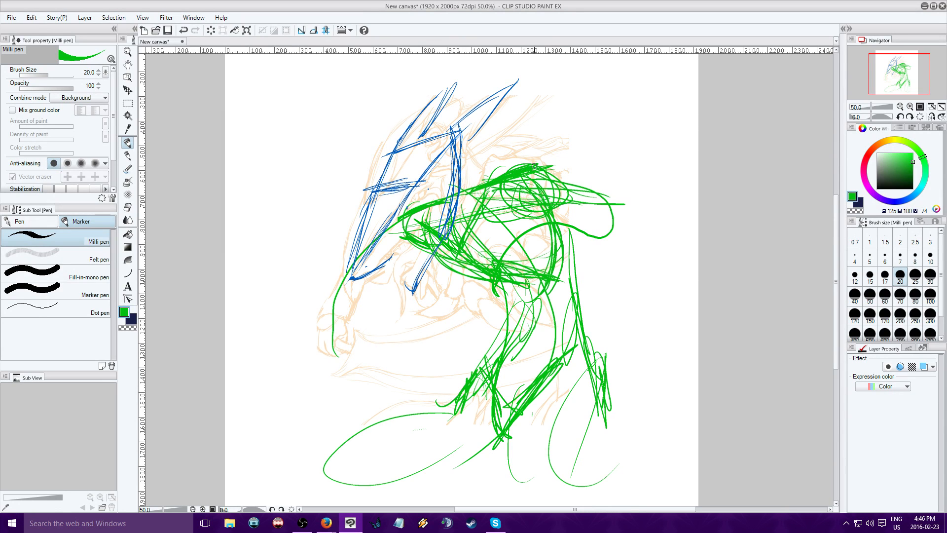
drag(540, 170, 658, 232)
mouse_move(594, 192)
mouse_down()
mouse_move(650, 217)
mouse_move(582, 229)
mouse_up()
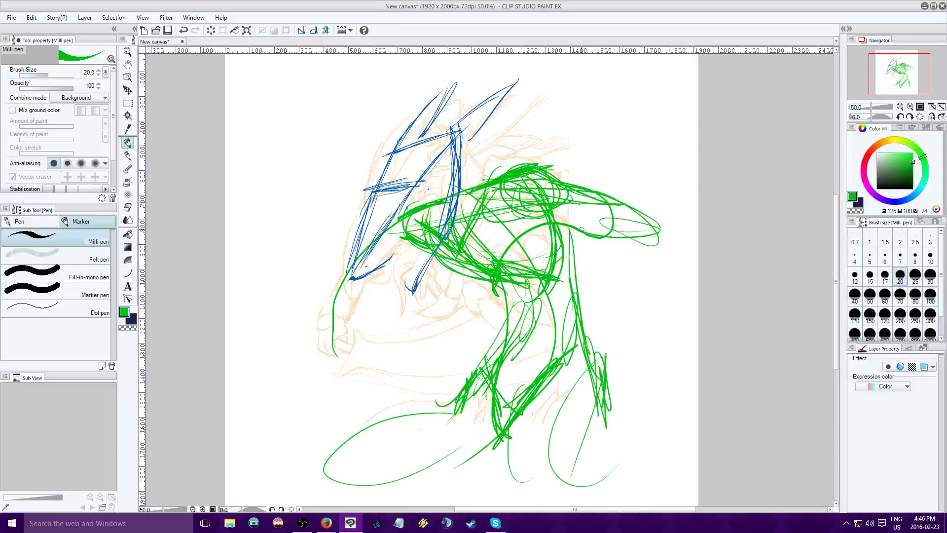
Add green strokes along the front of the chest and shoulder, and extend the rear arm's upper contour to the canvas edge
drag(461, 254, 507, 206)
mouse_move(449, 250)
mouse_down()
mouse_move(440, 288)
mouse_move(462, 274)
mouse_up()
drag(455, 256, 465, 304)
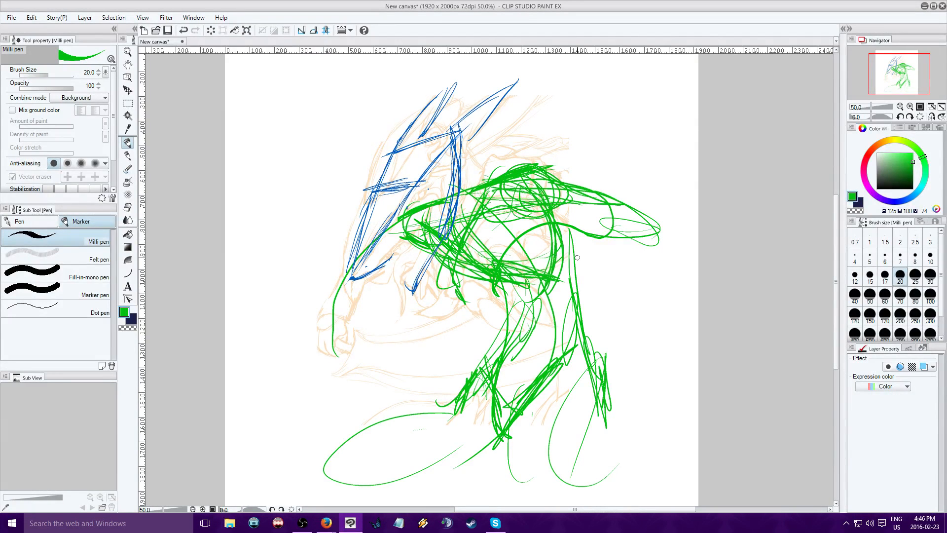
drag(594, 191, 698, 238)
drag(499, 189, 504, 214)
mouse_move(481, 205)
mouse_down()
mouse_move(513, 237)
mouse_move(565, 240)
mouse_up()
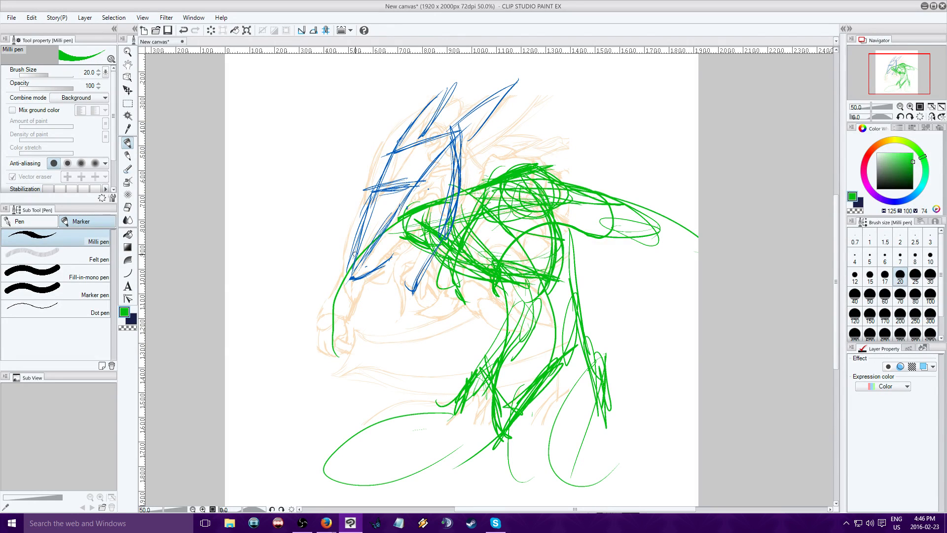
Sketch the front arm in green from the shoulder to the wrist and shape the fist over the gripping hand
drag(394, 248, 353, 270)
drag(415, 242, 351, 279)
drag(380, 269, 328, 315)
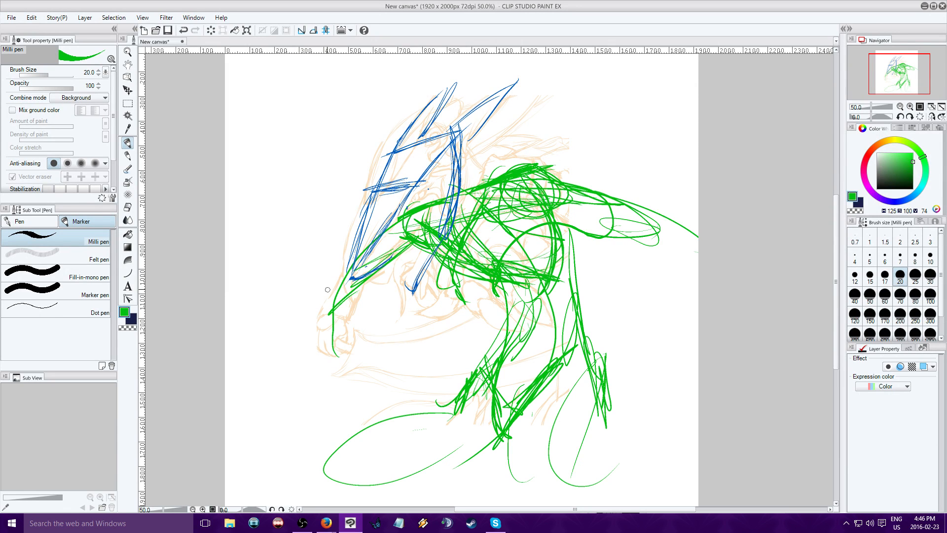
mouse_move(344, 295)
mouse_down()
mouse_move(342, 276)
mouse_move(335, 320)
mouse_move(357, 284)
mouse_move(337, 326)
mouse_move(359, 310)
mouse_move(351, 296)
mouse_up()
mouse_move(385, 244)
mouse_down()
mouse_move(383, 226)
mouse_move(360, 275)
mouse_move(394, 231)
mouse_move(389, 257)
mouse_up()
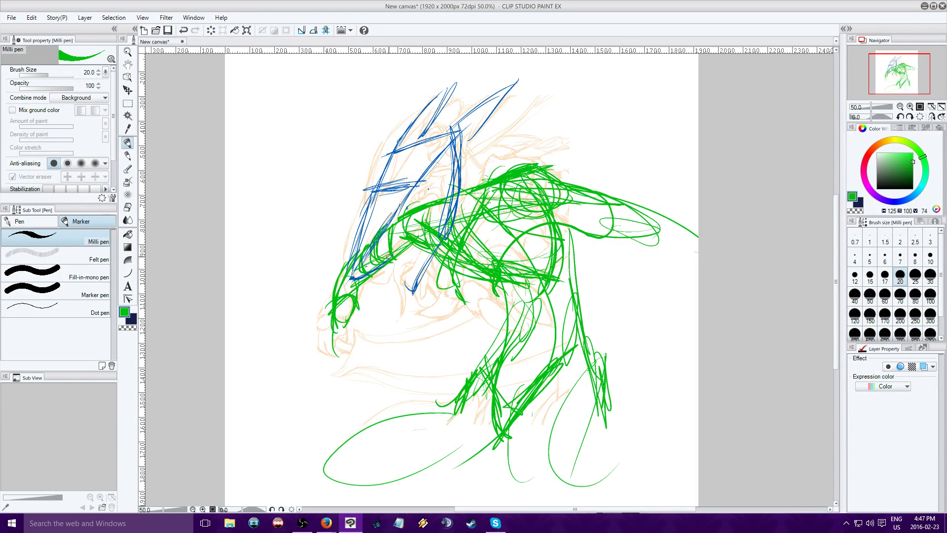
mouse_move(344, 295)
mouse_down()
mouse_move(355, 291)
mouse_move(338, 321)
mouse_move(345, 329)
mouse_move(314, 337)
mouse_move(333, 361)
mouse_up()
mouse_move(351, 319)
mouse_down()
mouse_move(355, 348)
mouse_move(340, 351)
mouse_move(355, 348)
mouse_up()
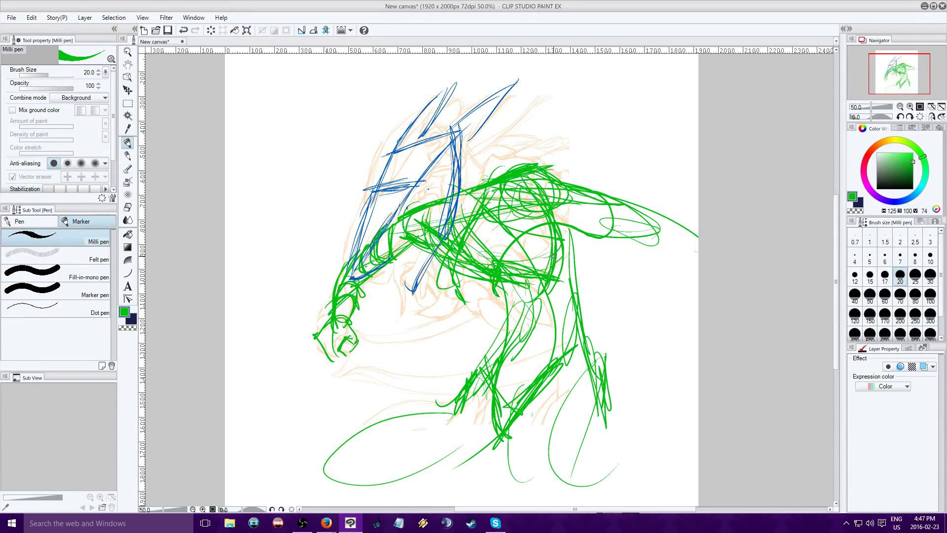
Stroke the curve across the torso in green and in orange-brown (H 36, S 100, V 74), and set the brush's combine mode to Normal
mouse_move(552, 225)
mouse_down()
mouse_move(482, 283)
mouse_move(503, 315)
mouse_up()
drag(900, 146, 882, 144)
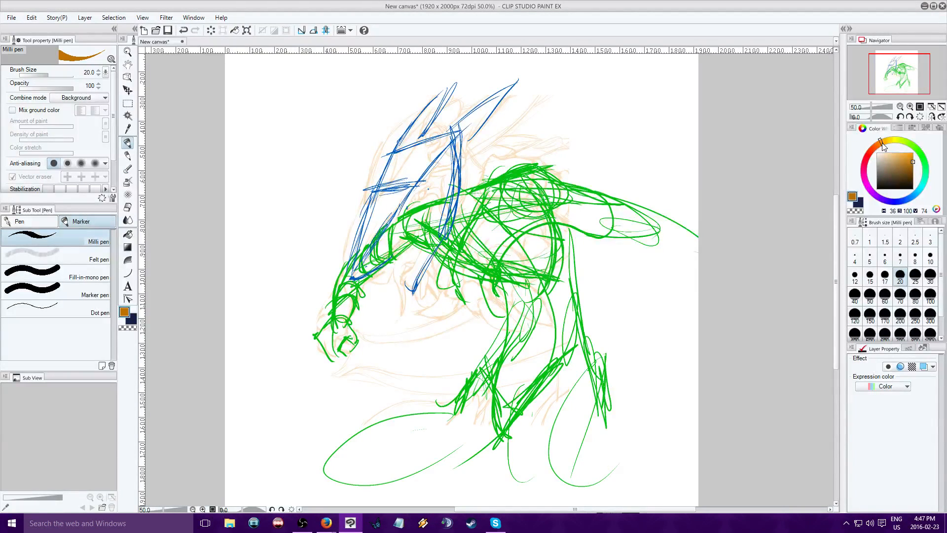
drag(544, 221, 488, 290)
click(80, 98)
click(82, 107)
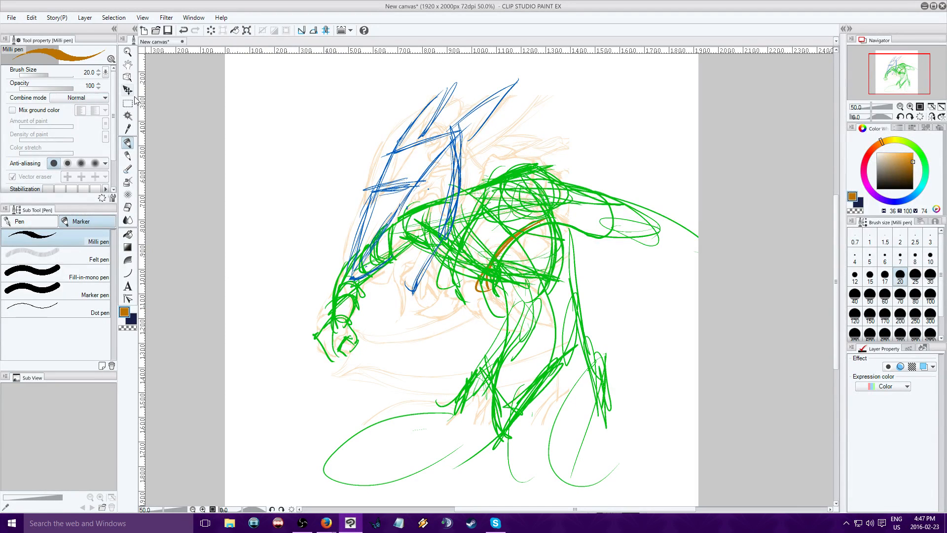
Retrace the curve across the torso and rough in the waist and hip forms in bright orange (H 36, S 100, V 100)
drag(527, 223, 483, 294)
click(913, 152)
mouse_move(516, 229)
mouse_down()
mouse_move(479, 290)
mouse_move(511, 299)
mouse_up()
mouse_move(571, 229)
mouse_down()
mouse_move(566, 271)
mouse_move(525, 291)
mouse_move(468, 297)
mouse_move(508, 335)
mouse_up()
mouse_move(518, 281)
mouse_down()
mouse_move(513, 322)
mouse_move(531, 340)
mouse_up()
drag(538, 256, 515, 285)
drag(516, 281, 561, 325)
drag(542, 289, 550, 313)
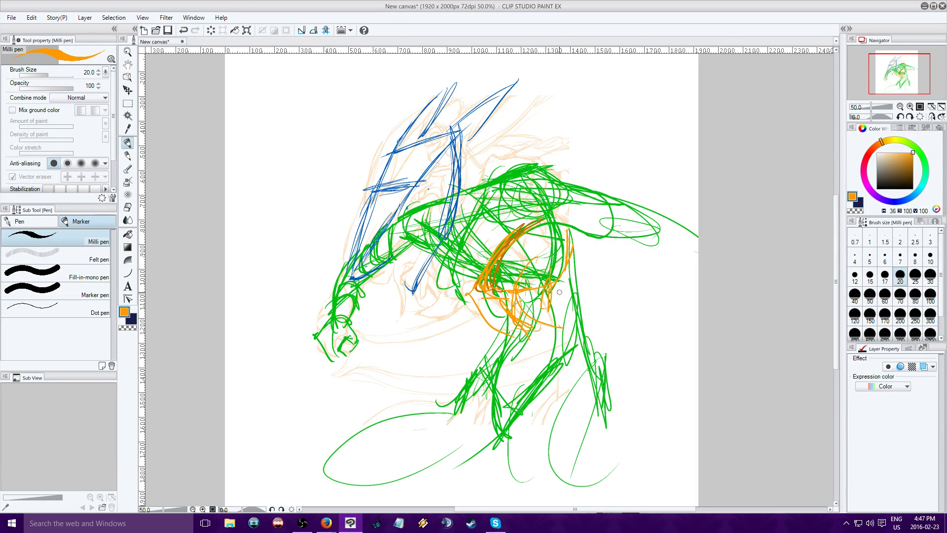
Outline a wide, rounded orange form along the underside of the rear arm, extending to the canvas edge
mouse_move(587, 255)
mouse_down()
mouse_move(634, 242)
mouse_move(650, 265)
mouse_up()
mouse_move(570, 232)
mouse_down()
mouse_move(651, 217)
mouse_move(691, 250)
mouse_move(567, 259)
mouse_move(679, 270)
mouse_up()
drag(598, 226, 692, 242)
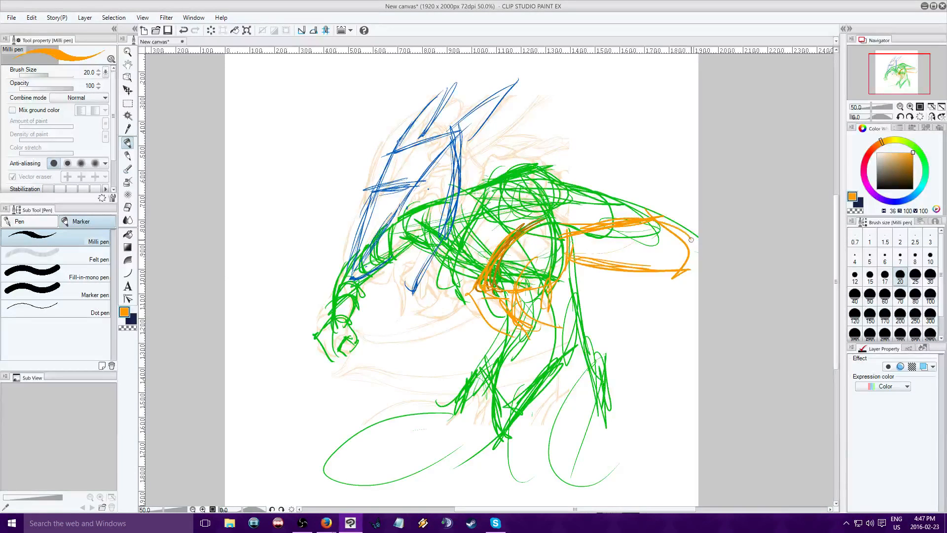
drag(570, 239, 694, 250)
drag(661, 213, 618, 281)
drag(575, 255, 655, 271)
drag(569, 263, 699, 282)
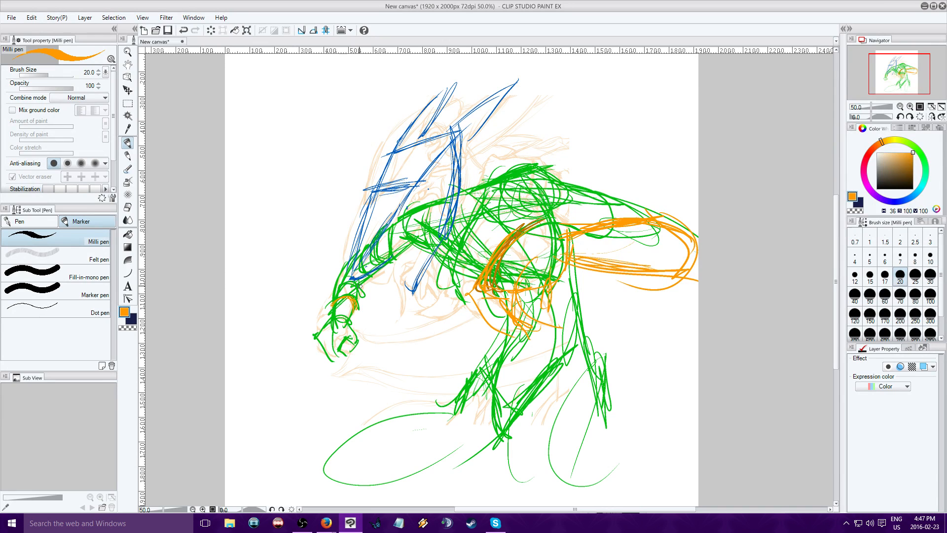
Add orange contour strokes to the front arm, chest and waist side, and along the shoulder and upper rear arm
drag(343, 292, 357, 295)
mouse_move(378, 261)
mouse_down()
mouse_move(419, 246)
mouse_move(401, 255)
mouse_move(413, 251)
mouse_move(399, 249)
mouse_move(389, 217)
mouse_move(421, 206)
mouse_up()
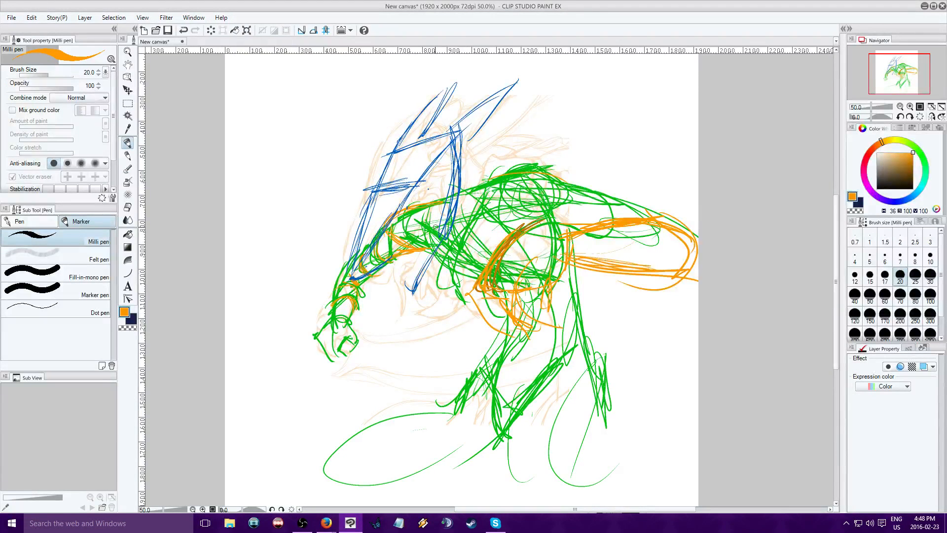
mouse_move(434, 249)
mouse_down()
mouse_move(438, 274)
mouse_move(474, 290)
mouse_up()
mouse_move(559, 272)
mouse_down()
mouse_move(556, 305)
mouse_move(568, 335)
mouse_up()
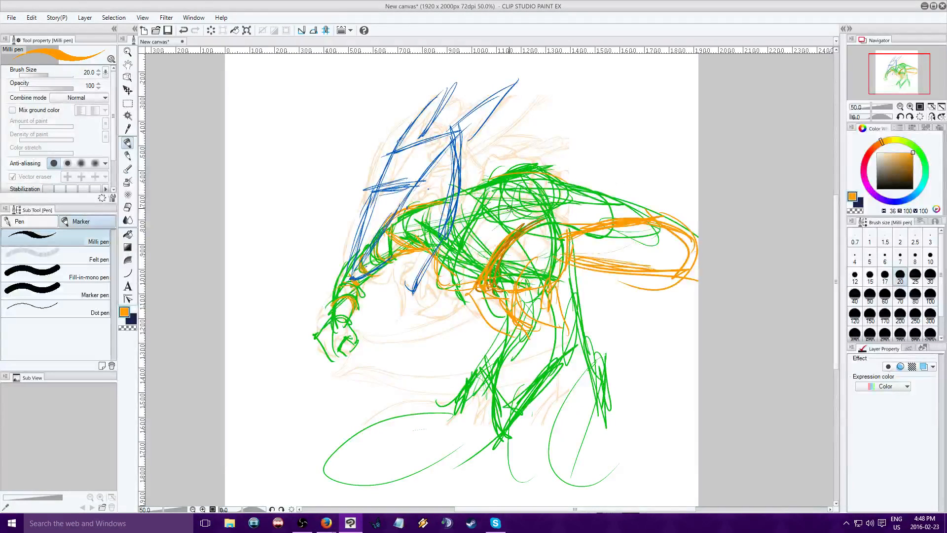
mouse_move(509, 209)
mouse_down()
mouse_move(530, 219)
mouse_move(411, 238)
mouse_move(586, 208)
mouse_move(538, 222)
mouse_move(602, 214)
mouse_move(570, 183)
mouse_move(657, 200)
mouse_move(648, 208)
mouse_move(664, 222)
mouse_move(686, 228)
mouse_up()
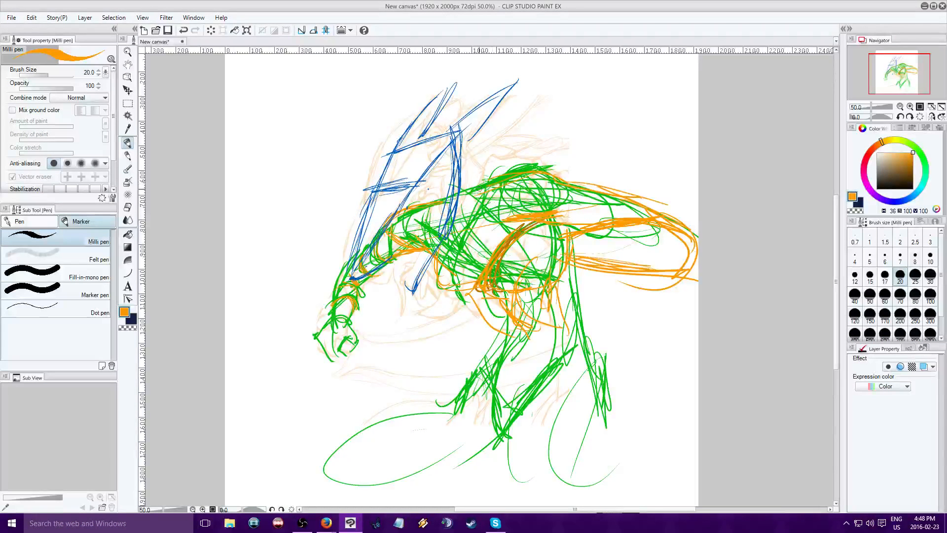
drag(463, 159, 476, 176)
Stroke the torso curve, a short line at the hip and a long pointed shape across the waist in dark brown (V 31)
drag(894, 188, 930, 179)
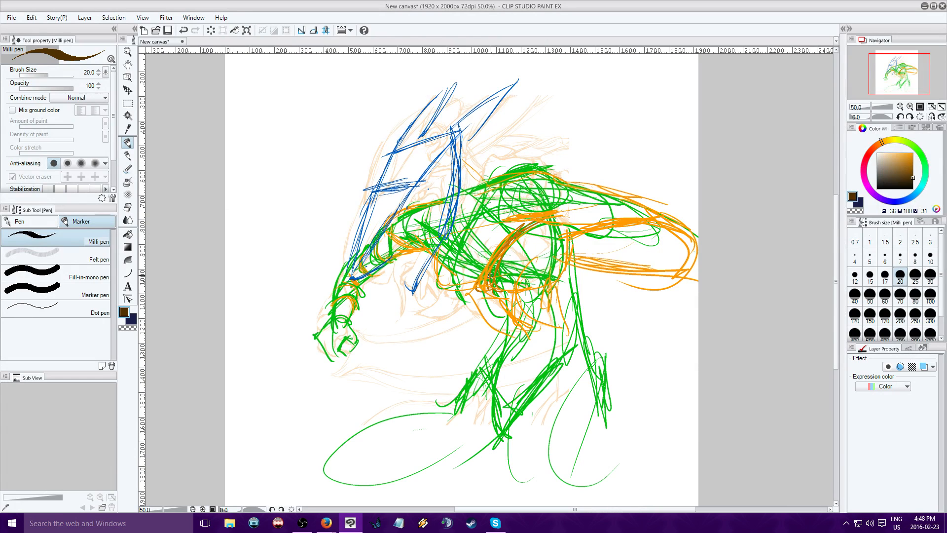
drag(523, 236, 480, 280)
drag(575, 261, 550, 291)
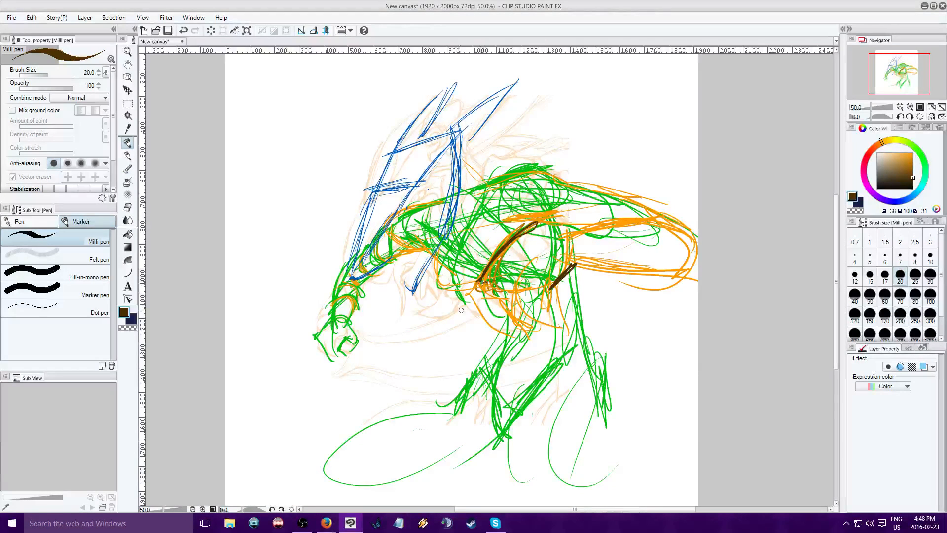
drag(483, 275, 457, 294)
mouse_move(489, 261)
mouse_down()
mouse_move(470, 286)
mouse_move(475, 298)
mouse_move(535, 279)
mouse_up()
mouse_move(467, 284)
mouse_down()
mouse_move(432, 310)
mouse_move(438, 320)
mouse_up()
mouse_move(435, 318)
mouse_down()
mouse_move(480, 298)
mouse_move(460, 295)
mouse_move(423, 316)
mouse_move(491, 298)
mouse_move(524, 275)
mouse_move(503, 289)
mouse_up()
mouse_move(537, 262)
mouse_down()
mouse_move(460, 297)
mouse_move(510, 291)
mouse_move(539, 261)
mouse_up()
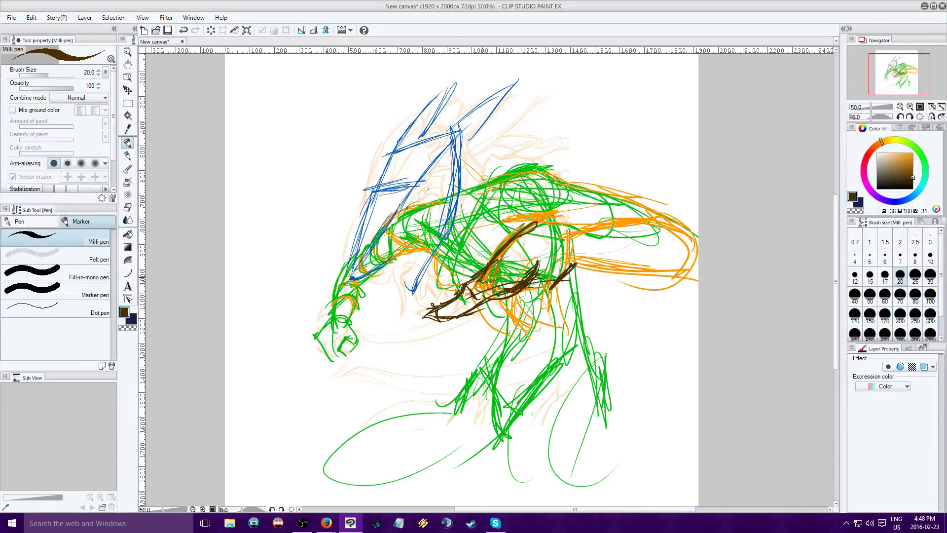
drag(494, 264, 473, 294)
Hatch the shape at the centre of the waist in mid grey (V 43) and lighter grey (V 73)
click(876, 172)
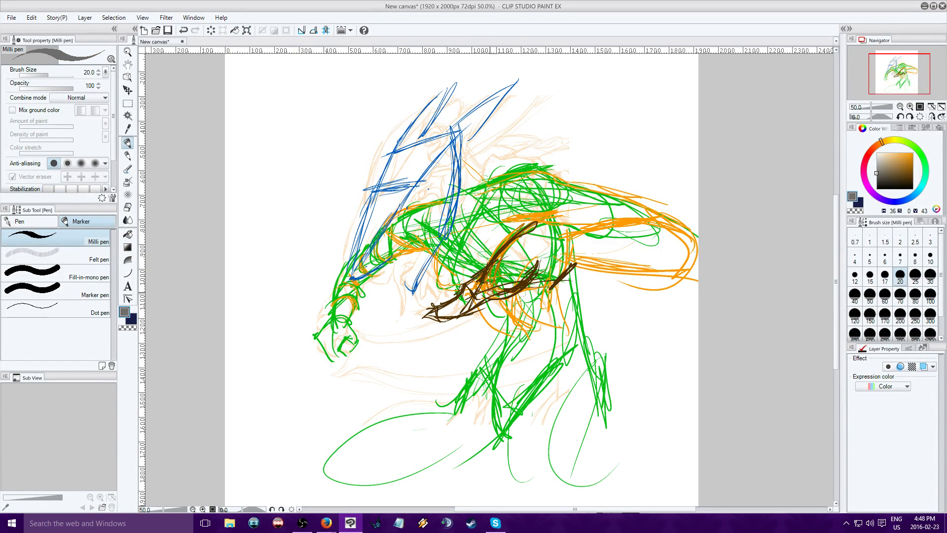
mouse_move(494, 296)
mouse_down()
mouse_move(519, 275)
mouse_move(507, 299)
mouse_up()
click(876, 162)
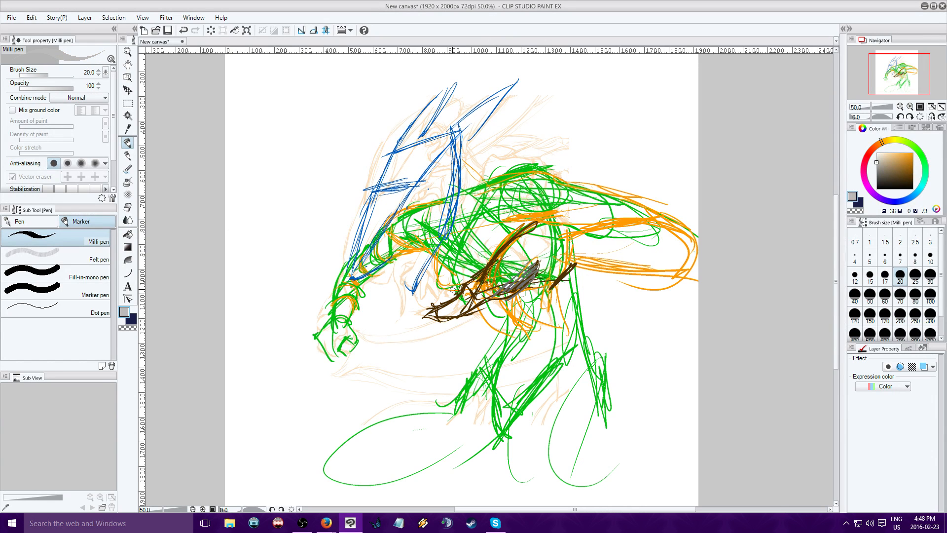
mouse_move(536, 265)
mouse_down()
mouse_move(479, 298)
mouse_move(530, 280)
mouse_up()
Set the colour to red (H 351, S 100, V 80) and sketch cloth folds around the front of the waist and the grey shape
drag(904, 174, 913, 159)
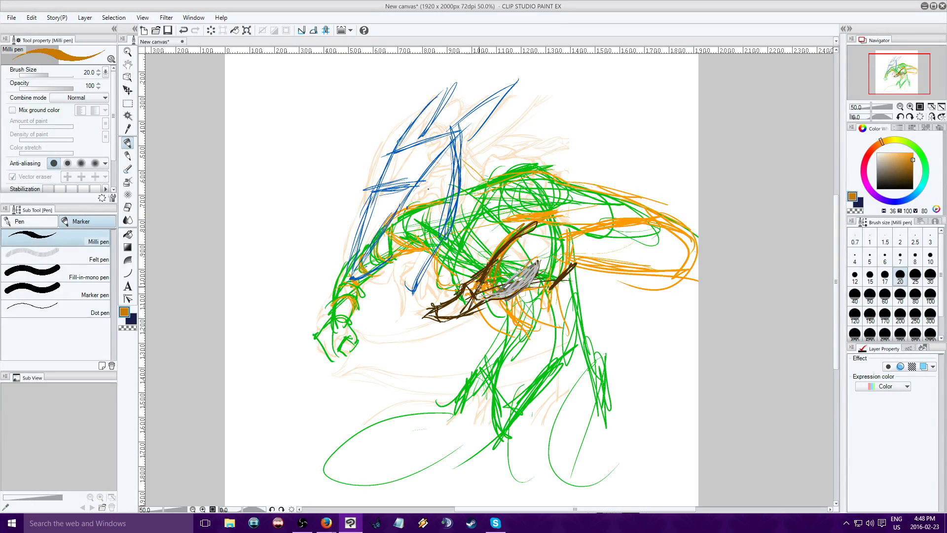
mouse_move(489, 285)
mouse_down()
mouse_move(475, 319)
mouse_move(459, 311)
mouse_move(481, 302)
mouse_move(469, 328)
mouse_up()
click(866, 158)
click(867, 162)
drag(509, 288, 505, 296)
drag(517, 273, 506, 298)
drag(507, 257, 495, 272)
drag(493, 258, 495, 272)
drag(489, 260, 489, 279)
mouse_move(488, 267)
mouse_down()
mouse_move(476, 279)
mouse_move(498, 287)
mouse_up()
mouse_move(484, 275)
mouse_down()
mouse_move(476, 281)
mouse_move(523, 267)
mouse_up()
drag(528, 278, 546, 263)
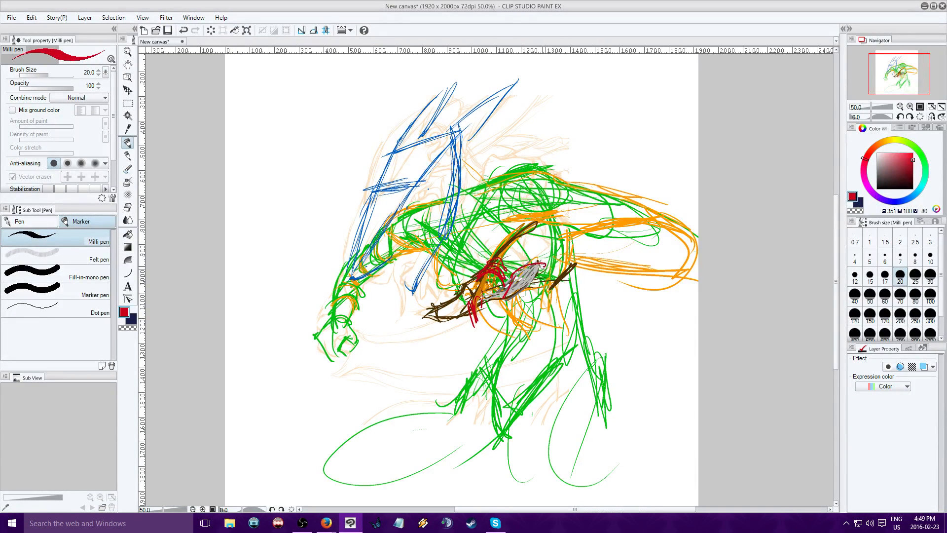
Continue the red cloth over the grey shape and around the rear hip, and shape its bunched front edge
mouse_move(503, 287)
mouse_down()
mouse_move(519, 260)
mouse_move(533, 260)
mouse_up()
mouse_move(536, 275)
mouse_down()
mouse_move(576, 263)
mouse_move(554, 251)
mouse_up()
mouse_move(545, 267)
mouse_down()
mouse_move(575, 266)
mouse_move(573, 283)
mouse_move(564, 275)
mouse_move(568, 306)
mouse_up()
mouse_move(573, 269)
mouse_down()
mouse_move(575, 299)
mouse_move(562, 303)
mouse_move(574, 302)
mouse_up()
mouse_move(498, 308)
mouse_down()
mouse_move(533, 304)
mouse_move(508, 320)
mouse_move(471, 315)
mouse_up()
drag(481, 312, 459, 319)
drag(483, 306, 477, 317)
Outline the red waist cloth's front edge, lower hem and flared rear side, and thicken the folds beside the grey shape
drag(474, 282, 486, 336)
mouse_move(472, 320)
mouse_down()
mouse_move(483, 346)
mouse_move(517, 342)
mouse_up()
drag(538, 342, 586, 317)
mouse_move(575, 271)
mouse_down()
mouse_move(595, 323)
mouse_move(564, 324)
mouse_move(596, 346)
mouse_up()
mouse_move(577, 290)
mouse_down()
mouse_move(592, 315)
mouse_move(587, 346)
mouse_move(550, 345)
mouse_move(575, 352)
mouse_up()
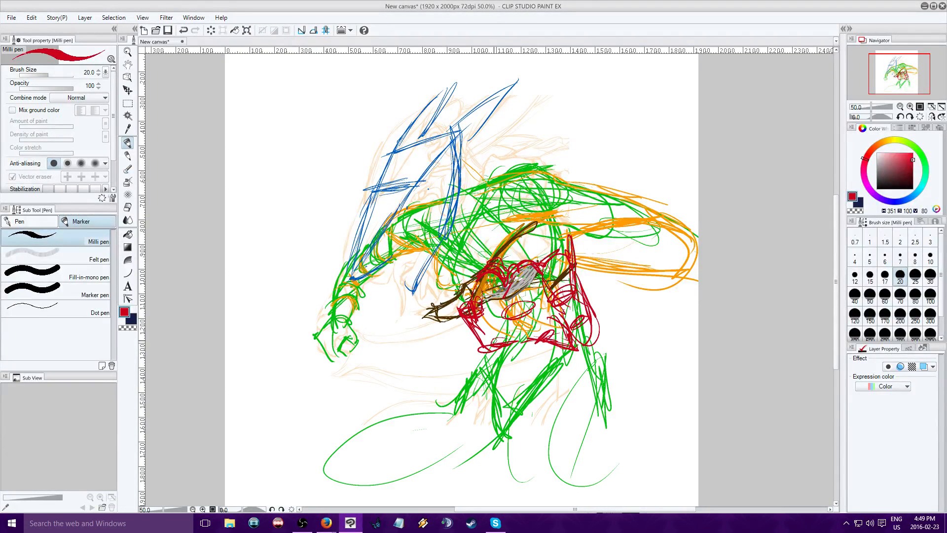
drag(490, 351, 509, 348)
mouse_move(495, 318)
mouse_down()
mouse_move(499, 310)
mouse_move(523, 335)
mouse_move(491, 306)
mouse_move(508, 301)
mouse_move(508, 268)
mouse_move(536, 254)
mouse_up()
Darken the folds on both sides of the grey shape and the cloth's front edge in near-black red (H 351, S 100, V 11)
click(913, 185)
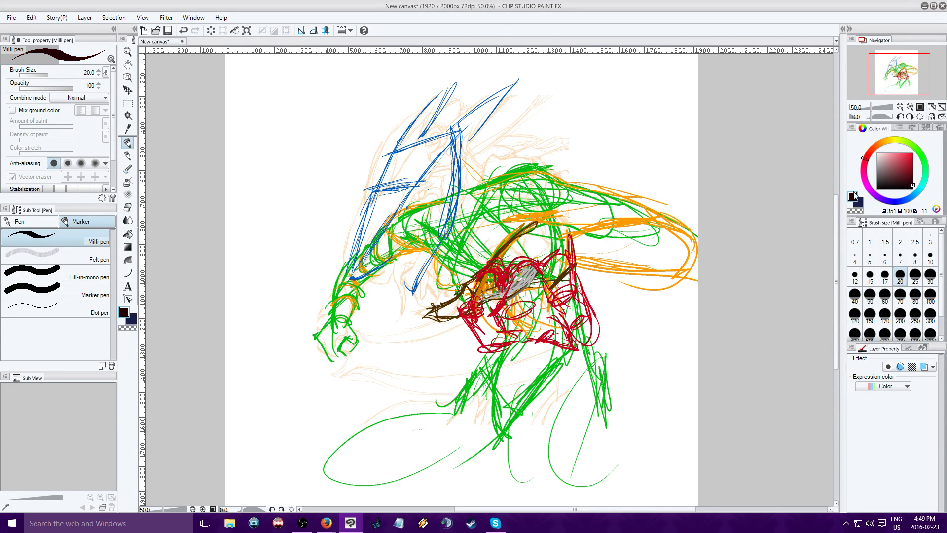
drag(503, 281, 503, 313)
drag(543, 263, 533, 290)
mouse_move(487, 271)
mouse_down()
mouse_move(503, 296)
mouse_move(498, 273)
mouse_move(513, 266)
mouse_up()
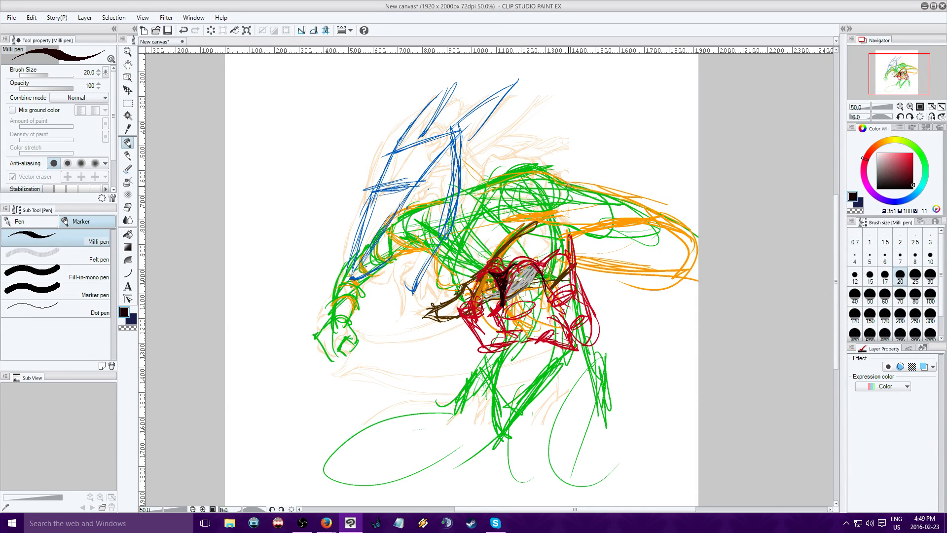
mouse_move(539, 262)
mouse_down()
mouse_move(555, 275)
mouse_move(541, 277)
mouse_move(546, 295)
mouse_move(535, 310)
mouse_up()
mouse_move(542, 276)
mouse_down()
mouse_move(537, 298)
mouse_move(546, 297)
mouse_up()
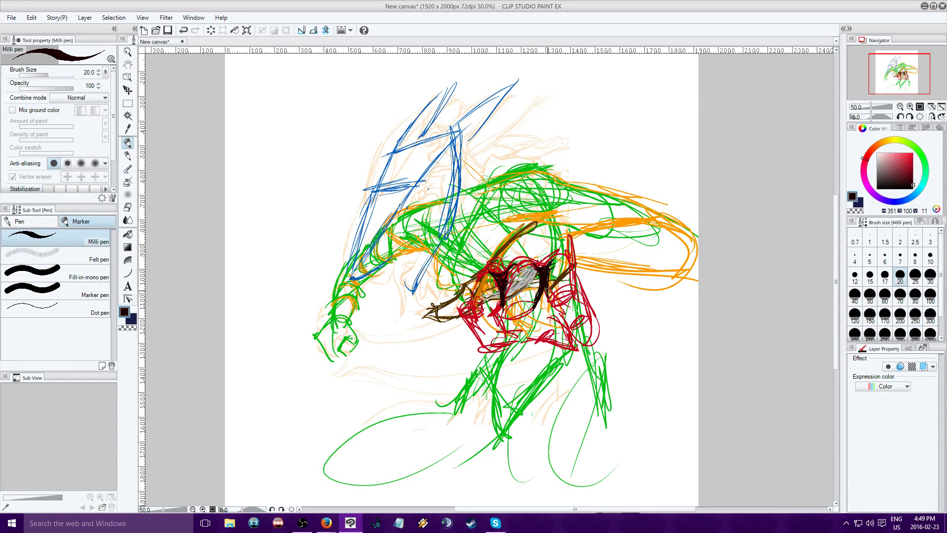
drag(505, 252, 492, 264)
drag(499, 259, 477, 291)
mouse_move(469, 299)
mouse_down()
mouse_move(457, 323)
mouse_move(486, 352)
mouse_move(513, 340)
mouse_up()
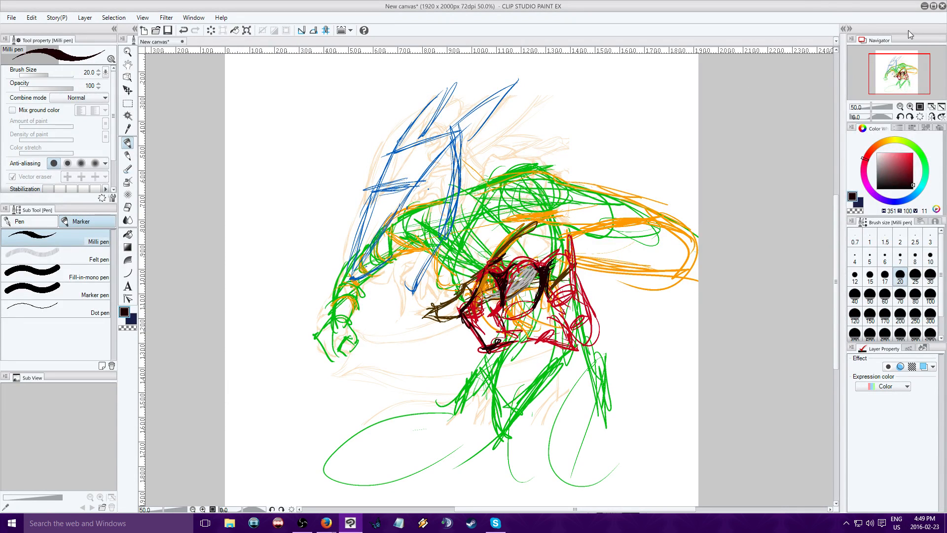
Pick up the sketch's green (H 125, S 100, V 75) and stroke the front leg's contours from the knee toward the foot
drag(899, 72, 896, 71)
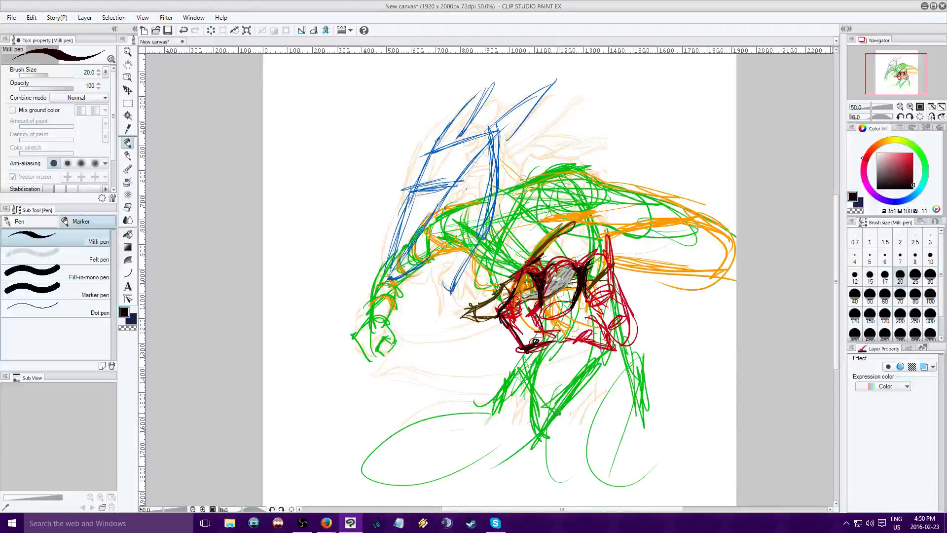
alt+click(550, 398)
mouse_move(493, 397)
mouse_down()
mouse_move(383, 485)
mouse_move(423, 456)
mouse_up()
drag(905, 67, 912, 71)
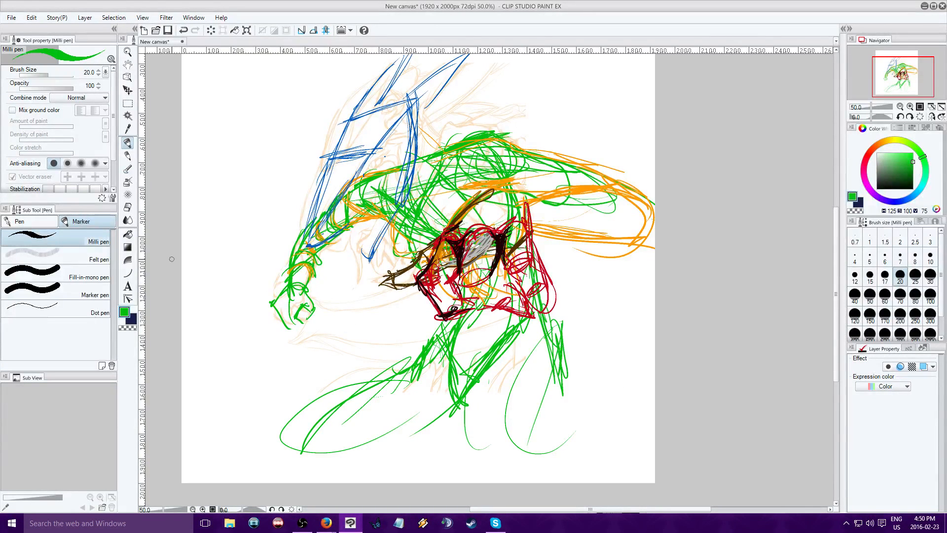
drag(416, 358, 334, 431)
drag(411, 368, 307, 466)
Draw the rear leg's inner and outer contours in green down to the canvas's lower edge
drag(466, 405, 488, 462)
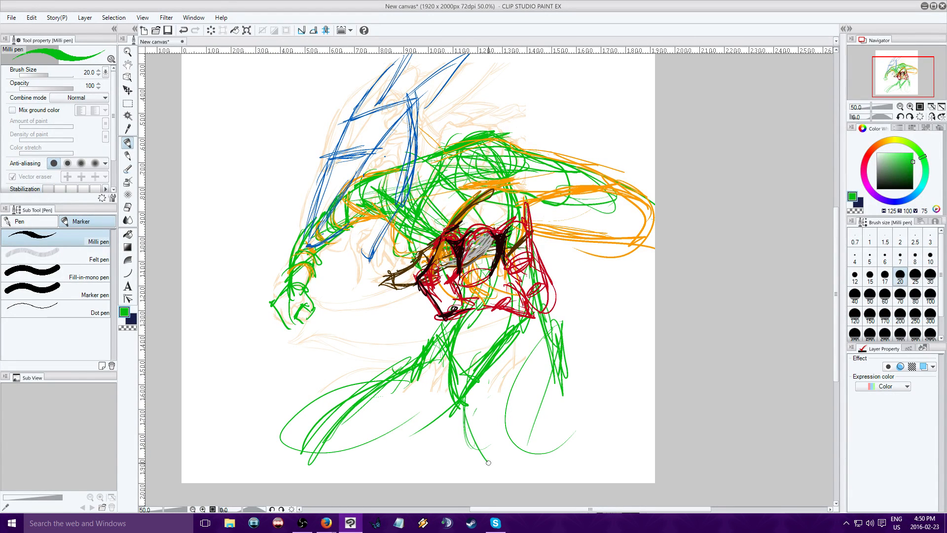
drag(525, 371, 478, 483)
mouse_move(515, 385)
mouse_down()
mouse_move(476, 424)
mouse_move(478, 482)
mouse_up()
drag(547, 341, 560, 482)
drag(543, 338, 564, 476)
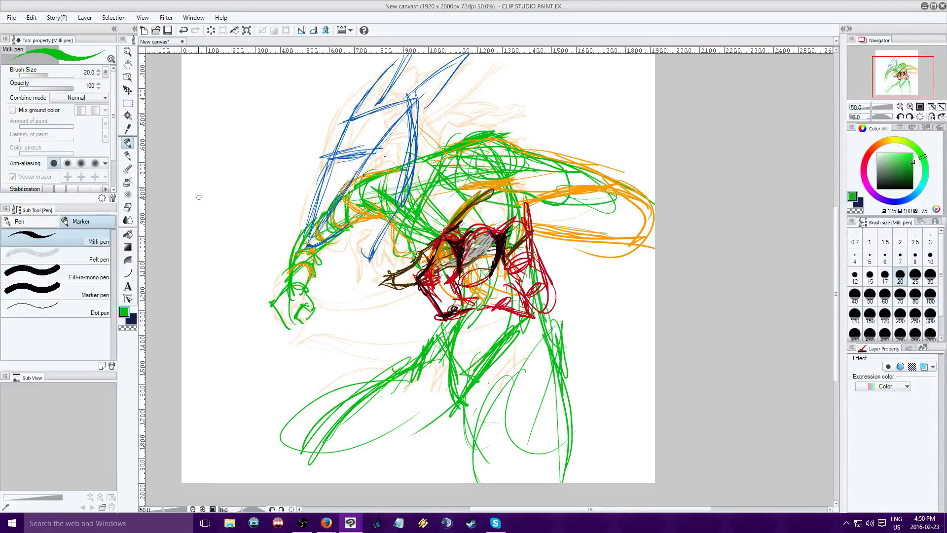
Sketch a green diamond with a centre mark and shaft, and a cone-tipped shaft, in the empty space beside the front arm
drag(206, 204, 275, 188)
mouse_move(214, 188)
mouse_down()
mouse_move(225, 202)
mouse_move(191, 211)
mouse_move(212, 218)
mouse_move(192, 211)
mouse_up()
drag(210, 187, 198, 203)
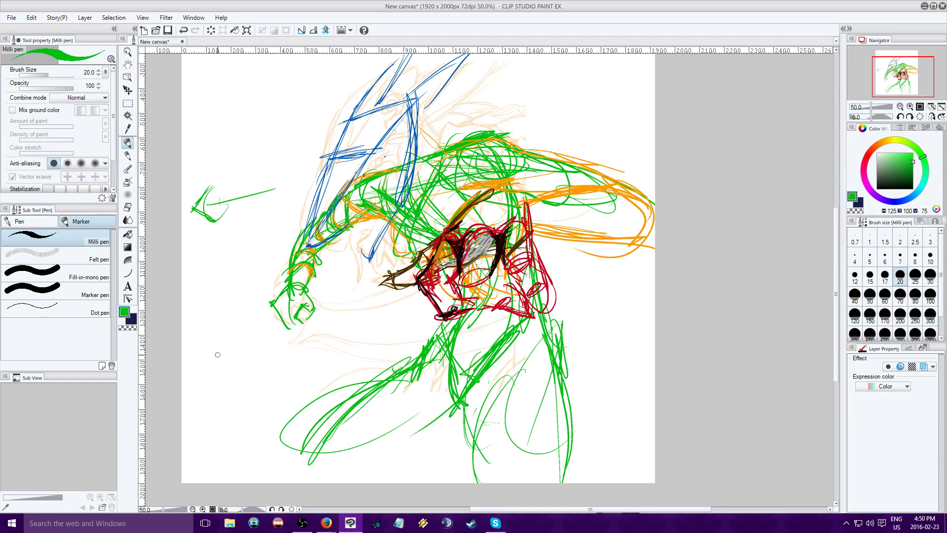
mouse_move(200, 347)
mouse_down()
mouse_move(250, 342)
mouse_move(262, 329)
mouse_move(264, 365)
mouse_up()
mouse_move(255, 324)
mouse_down()
mouse_move(296, 342)
mouse_move(265, 364)
mouse_move(260, 311)
mouse_move(282, 344)
mouse_move(193, 355)
mouse_move(264, 344)
mouse_up()
mouse_move(212, 191)
mouse_down()
mouse_move(228, 202)
mouse_move(214, 208)
mouse_up()
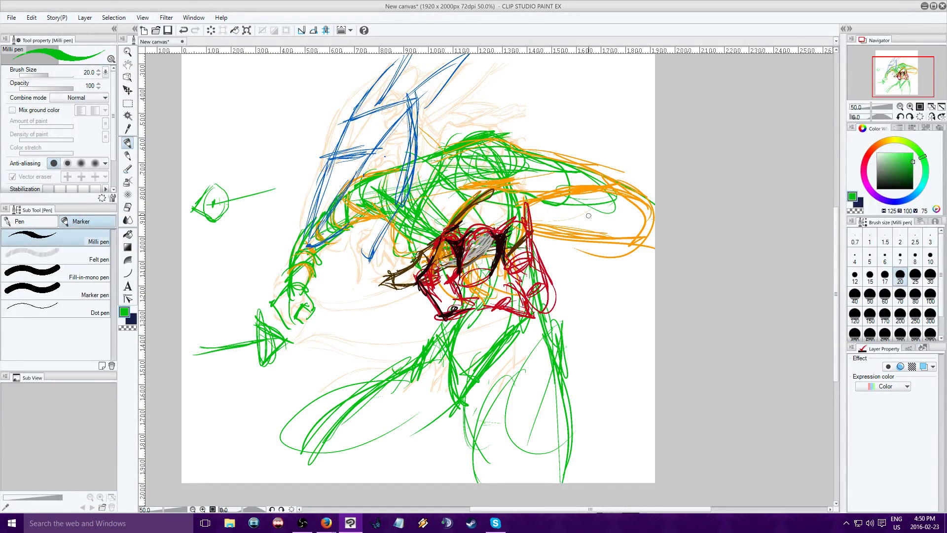
Block in a hatched green cloth panel hanging between the legs, with its upper line, sides and lower edge
drag(458, 340, 543, 337)
drag(491, 306, 474, 370)
drag(478, 395, 518, 342)
mouse_move(513, 350)
mouse_down()
mouse_move(465, 379)
mouse_move(460, 342)
mouse_move(541, 407)
mouse_up()
drag(466, 413, 537, 415)
drag(474, 398, 530, 418)
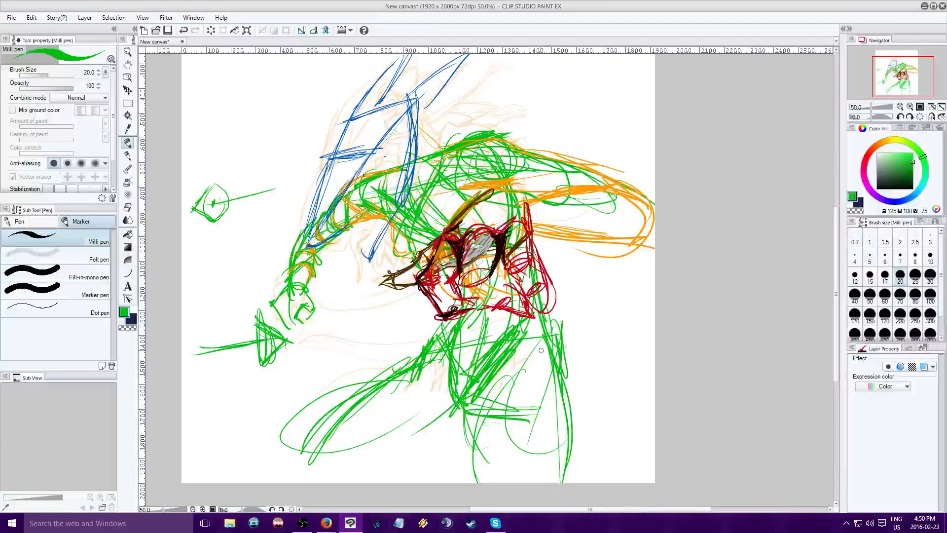
drag(541, 336, 537, 433)
mouse_move(536, 379)
mouse_down()
mouse_move(534, 439)
mouse_move(483, 409)
mouse_up()
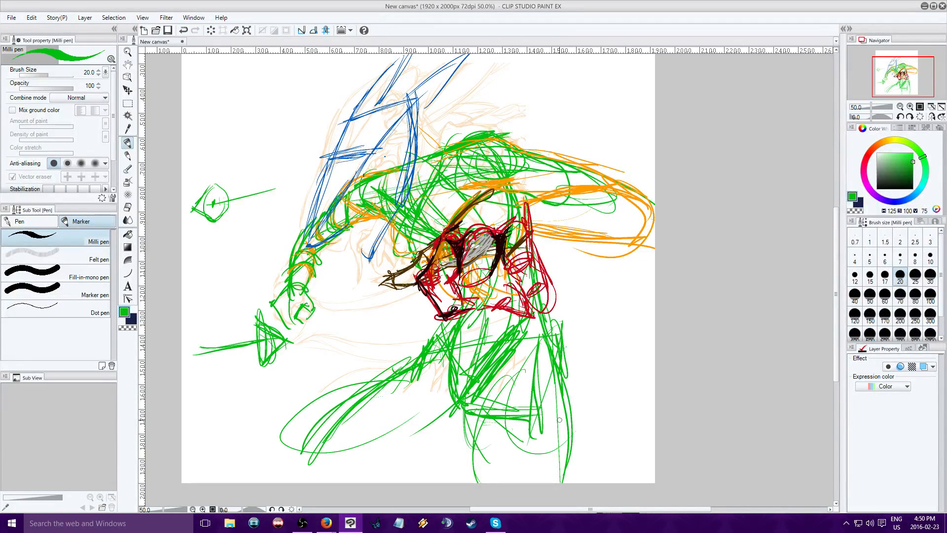
Rough in a wider rear leg with sweeping green curves from the hip to the canvas's lower edge
mouse_move(541, 311)
mouse_down()
mouse_move(574, 341)
mouse_move(610, 482)
mouse_up()
drag(536, 330, 637, 456)
drag(529, 313, 623, 481)
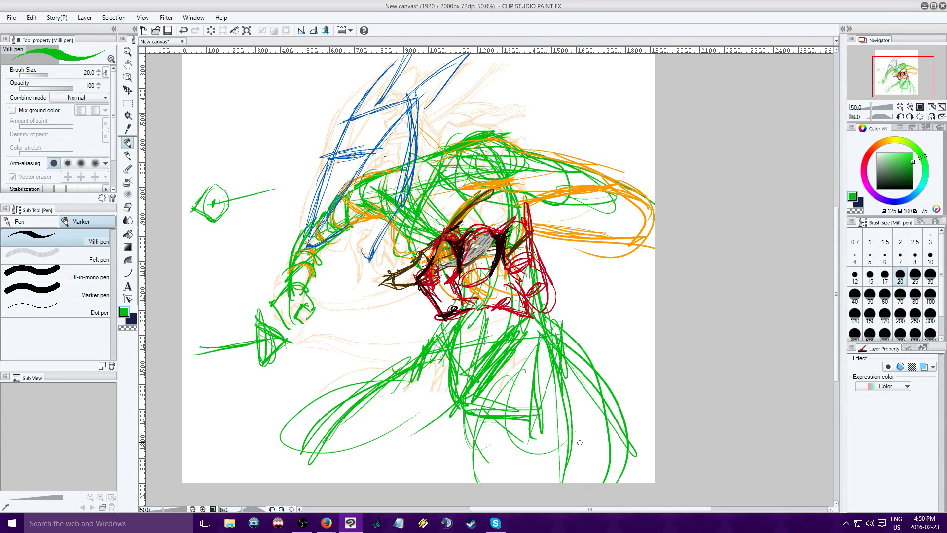
drag(500, 410, 615, 483)
drag(562, 343, 597, 469)
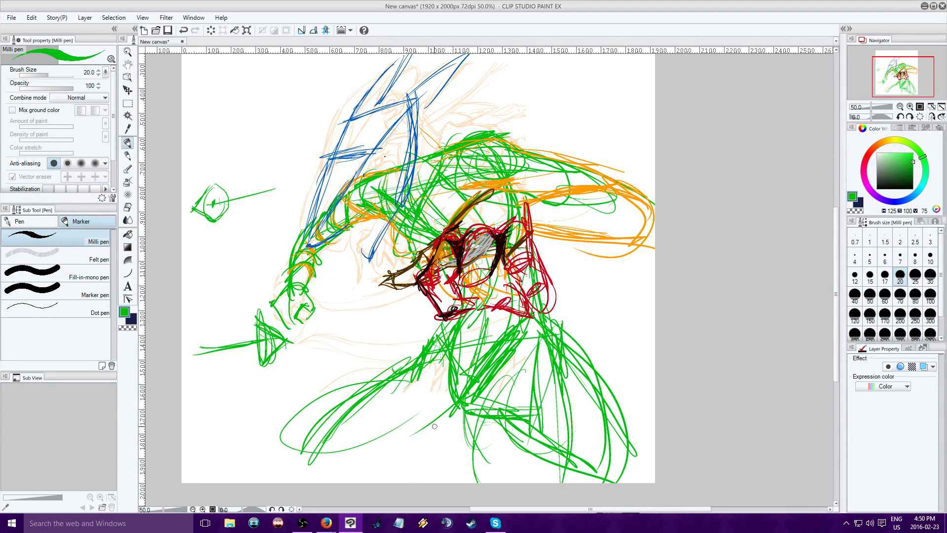
Add green strokes to the front leg's inner side and thigh, and reinforce the hanging panel's rear edge
drag(434, 426, 410, 481)
mouse_move(436, 350)
mouse_down()
mouse_move(430, 453)
mouse_move(447, 424)
mouse_up()
drag(430, 326, 452, 419)
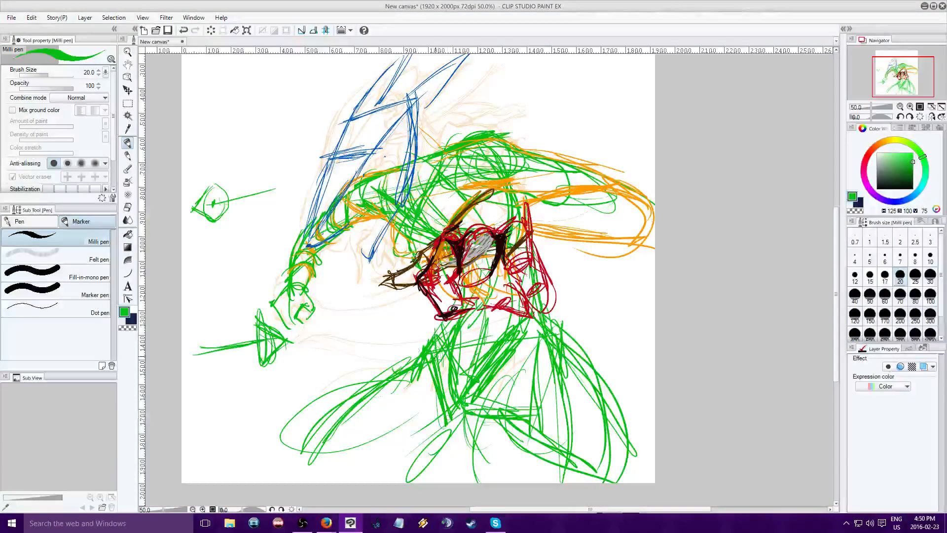
drag(531, 320, 508, 361)
drag(533, 326, 483, 407)
Define both side edges of the hanging panel in dark green (H 125, S 100, V 20)
click(913, 182)
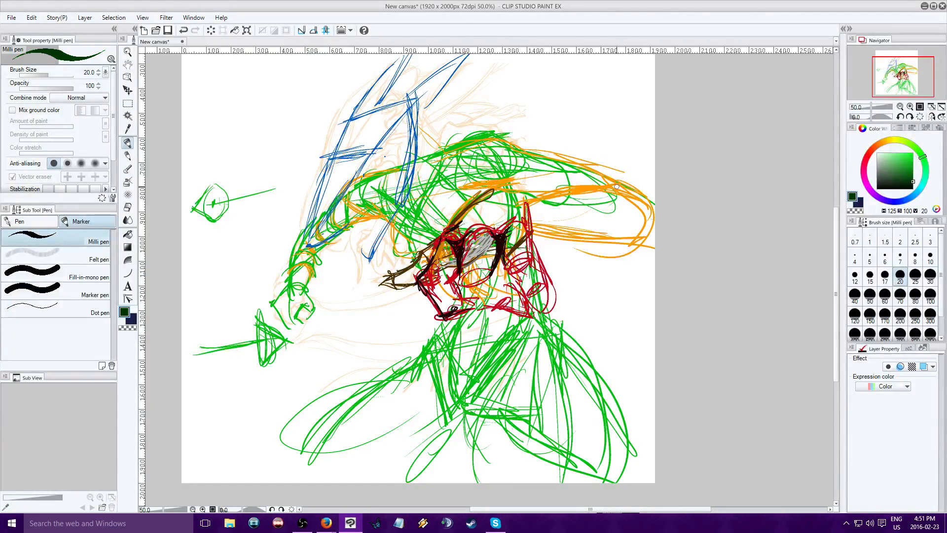
drag(454, 323, 473, 418)
drag(541, 327, 488, 429)
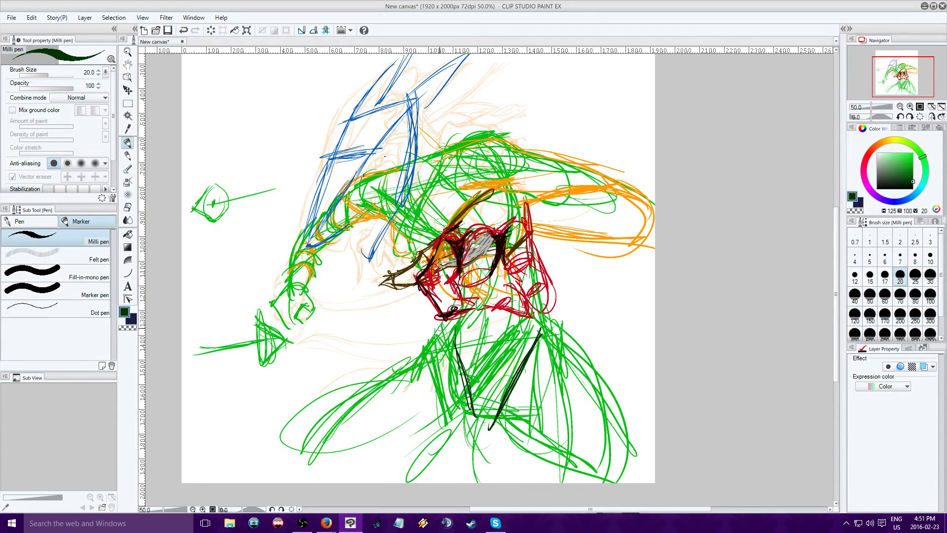
Outline the front leg in dark green from the hip and knee down to the canvas's lower edge
mouse_move(448, 323)
mouse_down()
mouse_move(433, 354)
mouse_move(410, 355)
mouse_up()
drag(423, 345, 433, 370)
mouse_move(425, 356)
mouse_down()
mouse_move(460, 415)
mouse_move(393, 376)
mouse_move(352, 404)
mouse_up()
drag(422, 361, 306, 482)
mouse_move(464, 420)
mouse_down()
mouse_move(425, 454)
mouse_move(441, 446)
mouse_move(432, 434)
mouse_move(405, 475)
mouse_up()
mouse_move(312, 477)
mouse_down()
mouse_move(355, 446)
mouse_move(352, 457)
mouse_move(397, 367)
mouse_up()
Add dark green strokes beneath the hanging panel and outline the rear leg's inner and outer contours
mouse_move(358, 471)
mouse_down()
mouse_move(429, 402)
mouse_move(471, 429)
mouse_move(577, 449)
mouse_up()
drag(492, 414, 606, 484)
mouse_move(545, 316)
mouse_down()
mouse_move(624, 429)
mouse_move(620, 482)
mouse_up()
drag(612, 478, 604, 454)
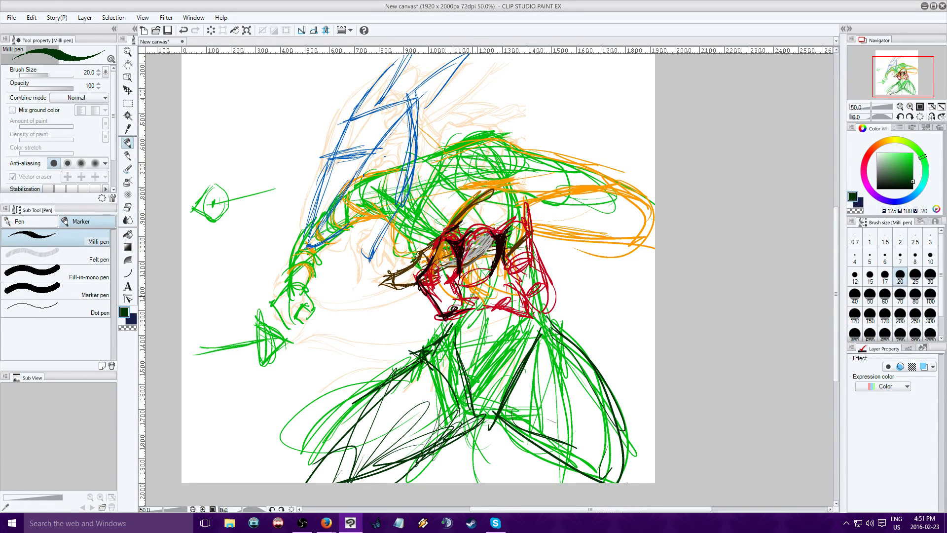
Set the colour to black (H 22, S 100, V 0) and define the waist cloth's folds and lower hem
click(874, 147)
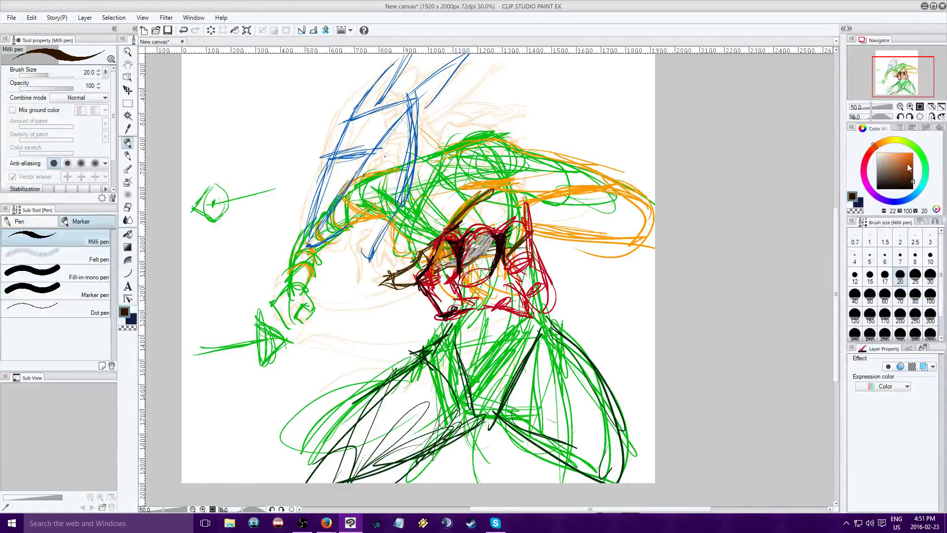
drag(904, 166, 913, 189)
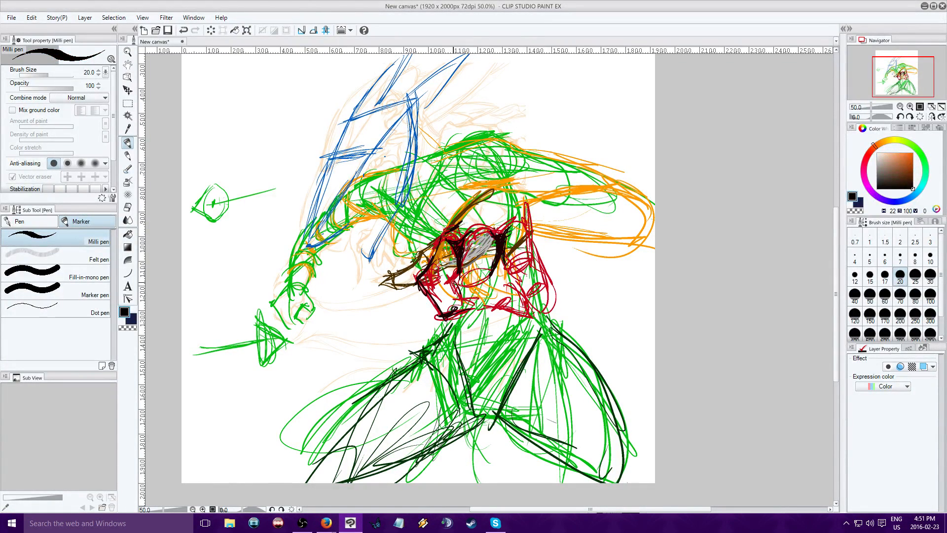
mouse_move(454, 276)
mouse_down()
mouse_move(466, 310)
mouse_move(505, 294)
mouse_move(538, 313)
mouse_up()
drag(501, 275, 534, 319)
mouse_move(503, 255)
mouse_down()
mouse_move(493, 277)
mouse_move(503, 287)
mouse_up()
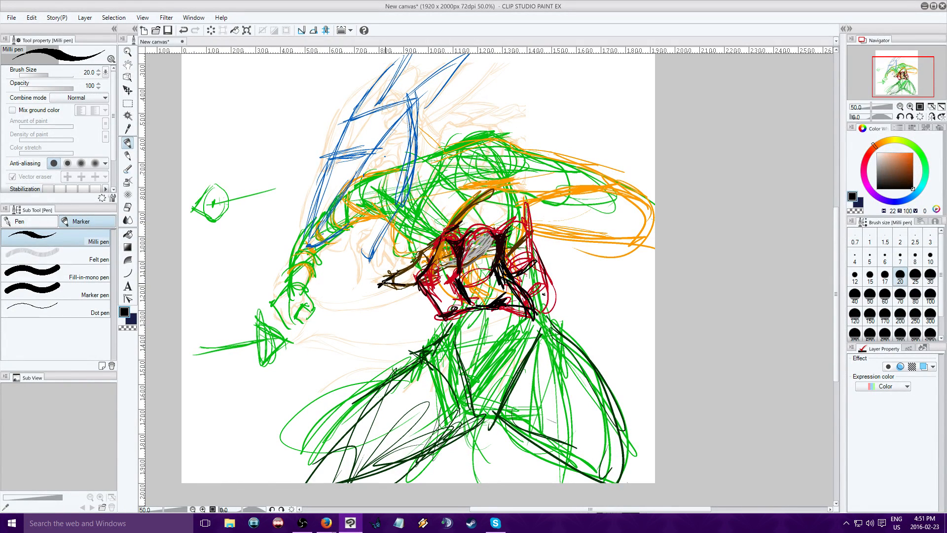
Darken the pointed brown shape at the waist and outline the rear arm with its rounded end in black
mouse_move(395, 280)
mouse_down()
mouse_move(430, 258)
mouse_move(399, 289)
mouse_up()
mouse_move(477, 193)
mouse_down()
mouse_move(617, 185)
mouse_move(588, 225)
mouse_up()
mouse_move(580, 177)
mouse_down()
mouse_move(572, 236)
mouse_move(609, 213)
mouse_up()
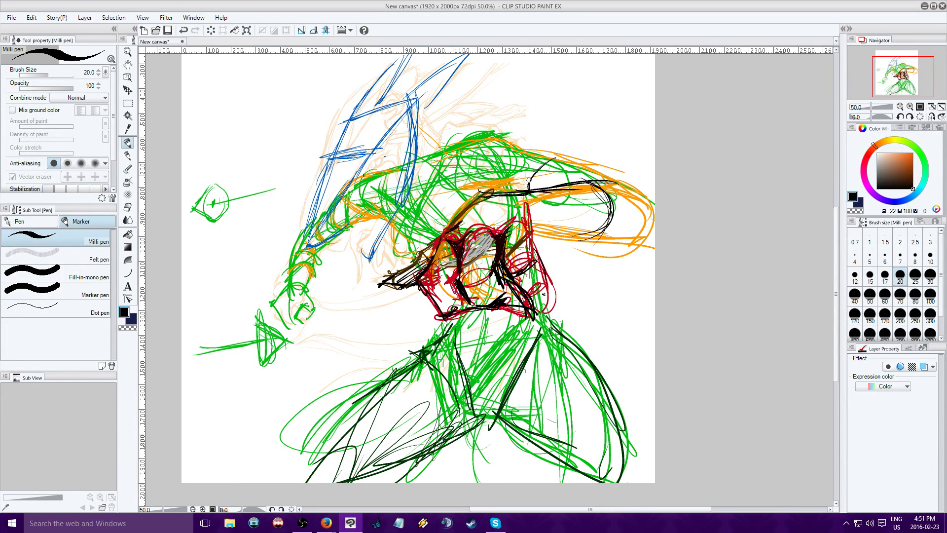
Add curved black contours across the rear arm and shoulder, plus short black strokes on the chest above the pointed waist shape
drag(551, 160, 526, 184)
drag(543, 165, 526, 191)
mouse_move(593, 181)
mouse_down()
mouse_move(614, 209)
mouse_move(571, 254)
mouse_up()
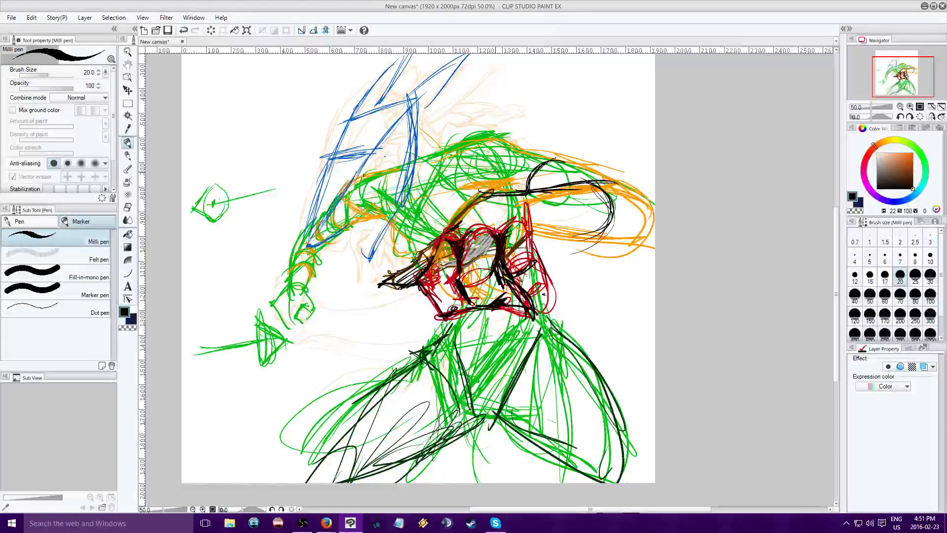
mouse_move(514, 147)
mouse_down()
mouse_move(482, 192)
mouse_move(487, 167)
mouse_up()
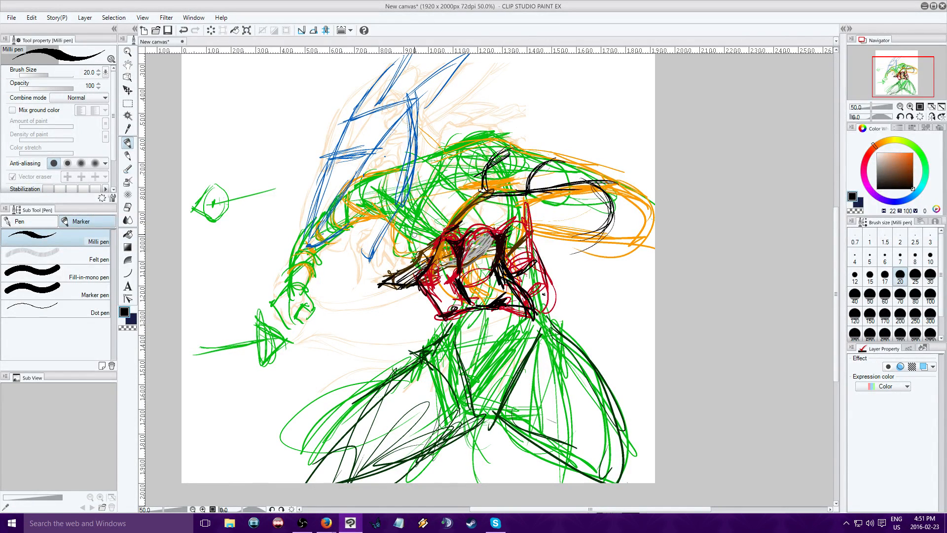
drag(390, 217, 401, 241)
mouse_move(393, 221)
mouse_down()
mouse_move(409, 254)
mouse_move(402, 243)
mouse_up()
drag(397, 235, 404, 260)
Draw a black curve below the waist cloth and reinforce the crotch and the front leg's inner contour in black
drag(518, 350, 483, 369)
mouse_move(504, 314)
mouse_down()
mouse_move(497, 342)
mouse_move(507, 387)
mouse_move(497, 418)
mouse_move(455, 424)
mouse_move(423, 454)
mouse_up()
mouse_move(474, 419)
mouse_down()
mouse_move(411, 456)
mouse_move(454, 434)
mouse_up()
drag(455, 400, 412, 472)
drag(426, 453, 372, 482)
drag(450, 415, 381, 475)
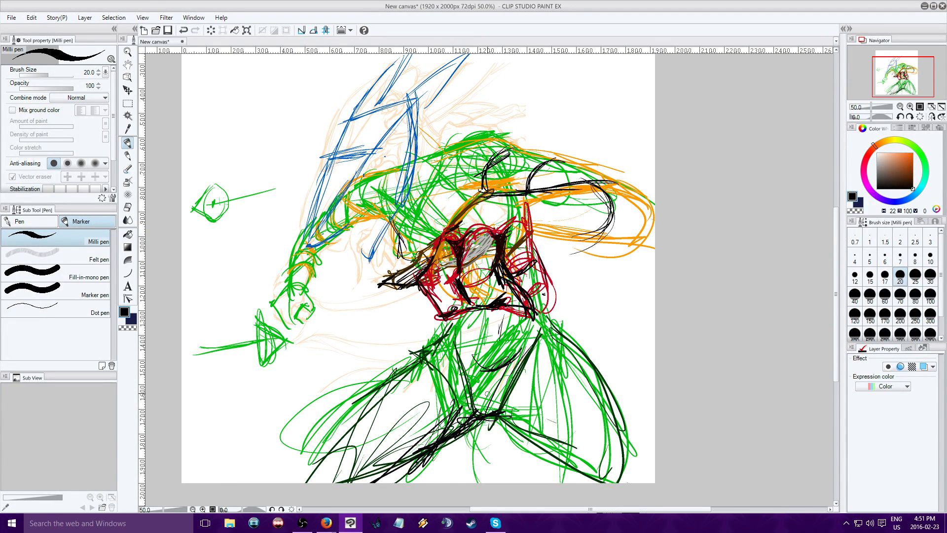
Outline the rear leg in black along its underside, inner fold and outer contour down to the canvas's lower edge
mouse_move(492, 411)
mouse_down()
mouse_move(528, 438)
mouse_move(571, 435)
mouse_up()
mouse_move(499, 429)
mouse_down()
mouse_move(589, 436)
mouse_move(629, 461)
mouse_up()
drag(545, 350, 572, 430)
drag(546, 353, 614, 455)
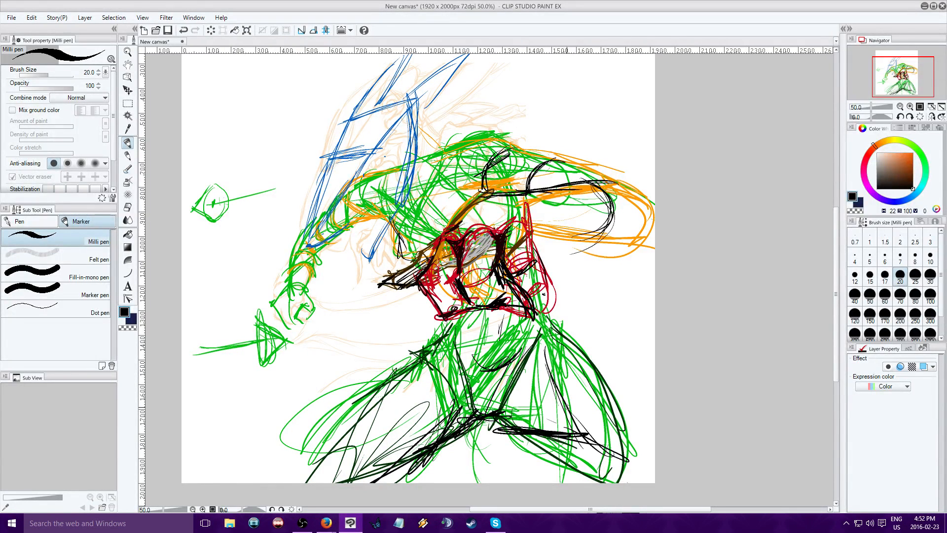
drag(544, 398, 608, 450)
mouse_move(594, 390)
mouse_down()
mouse_move(641, 463)
mouse_move(612, 387)
mouse_move(651, 480)
mouse_up()
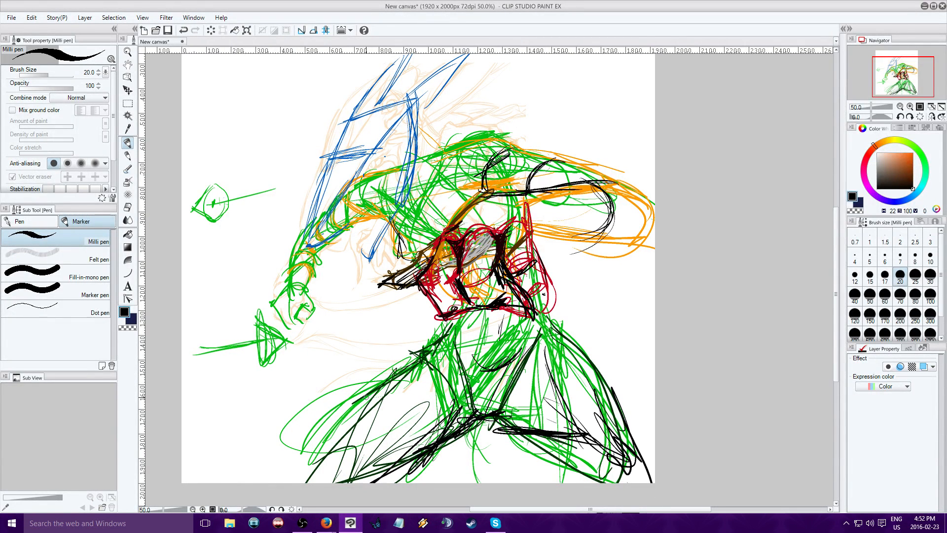
Hatch the front leg's thigh and knee with black strokes and reinforce its outer contour near the canvas's lower edge
drag(413, 425, 346, 450)
mouse_move(425, 346)
mouse_down()
mouse_move(365, 451)
mouse_move(334, 458)
mouse_up()
drag(363, 442, 341, 460)
drag(442, 387, 350, 458)
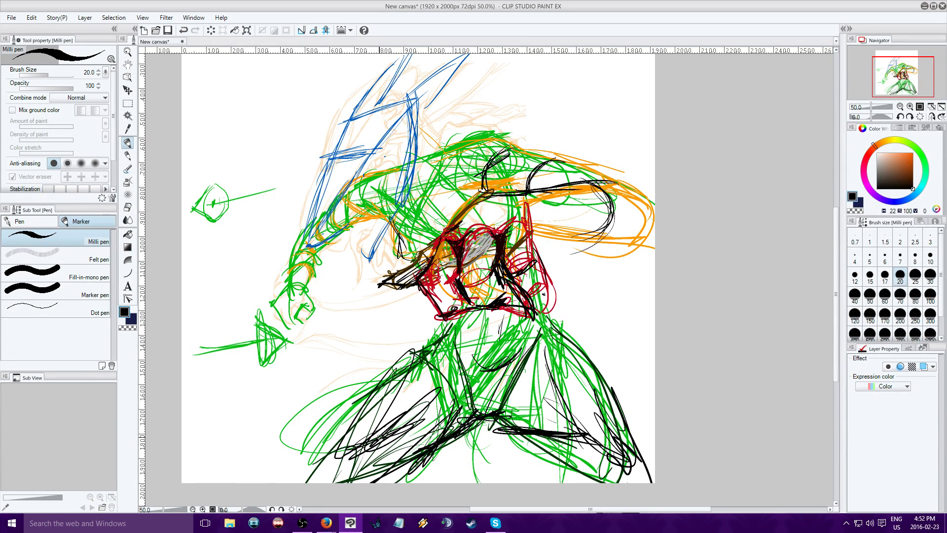
mouse_move(434, 415)
mouse_down()
mouse_move(316, 471)
mouse_move(362, 451)
mouse_up()
mouse_move(461, 424)
mouse_down()
mouse_move(380, 441)
mouse_move(427, 430)
mouse_up()
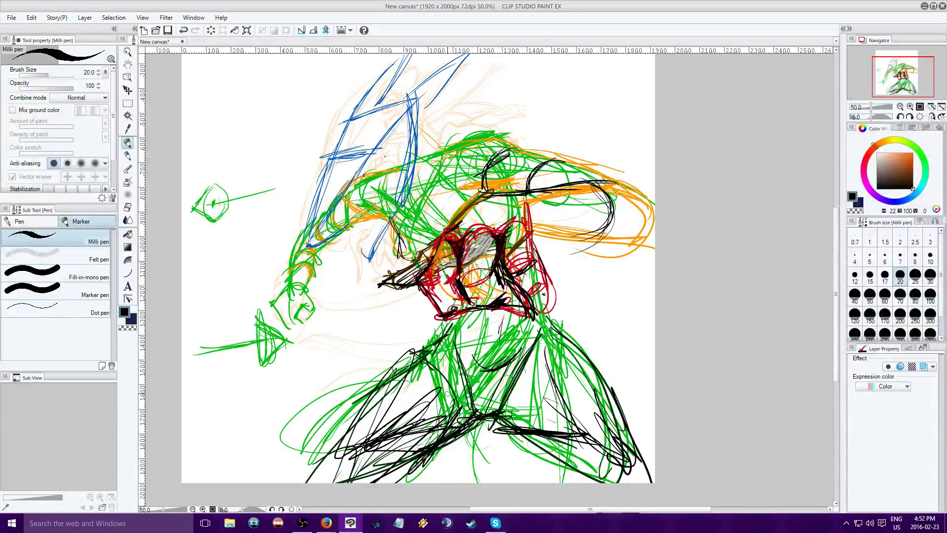
drag(354, 412, 297, 483)
drag(333, 433, 305, 478)
drag(911, 79, 906, 74)
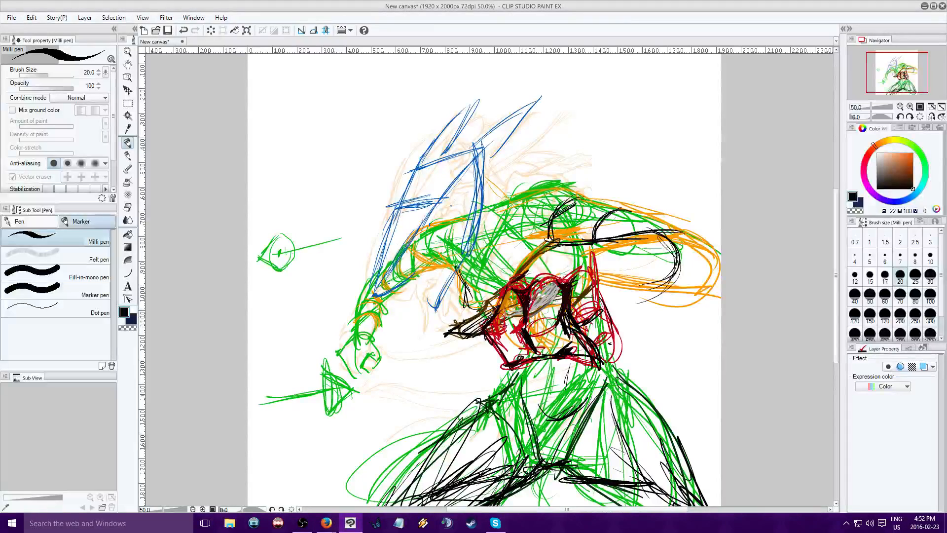
drag(897, 72, 896, 75)
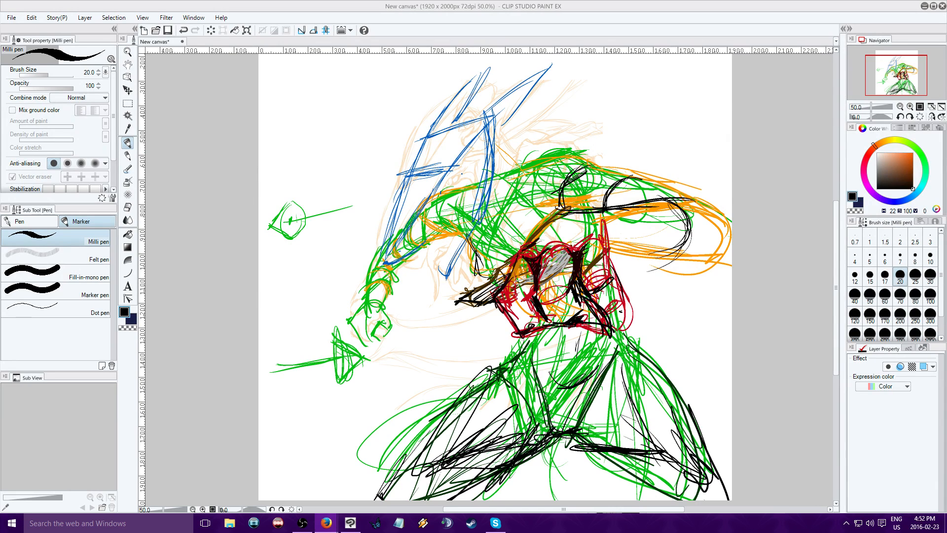
click(350, 523)
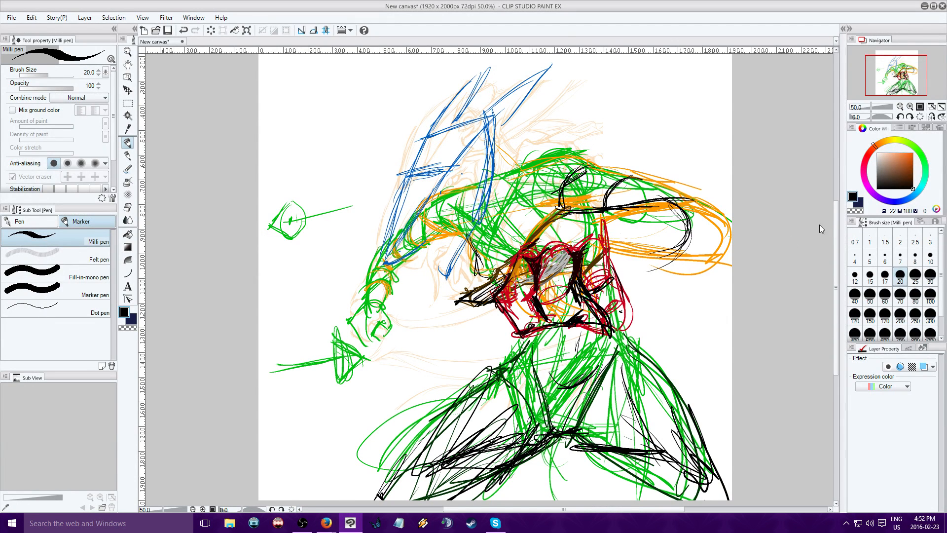
Fill the blue head shape and its two pointed horns with cyan (H 187, S 100, V 78) at brush size 70
click(919, 189)
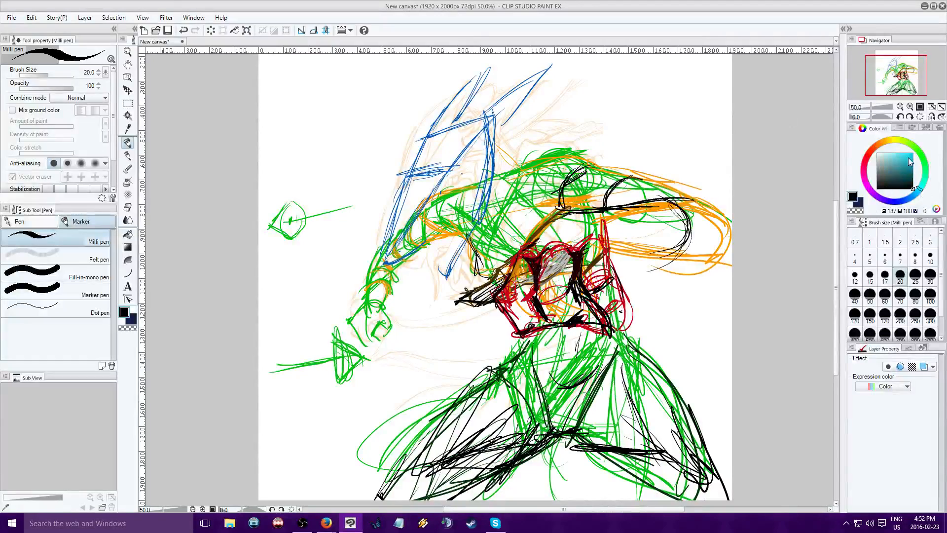
drag(901, 166, 925, 160)
click(910, 105)
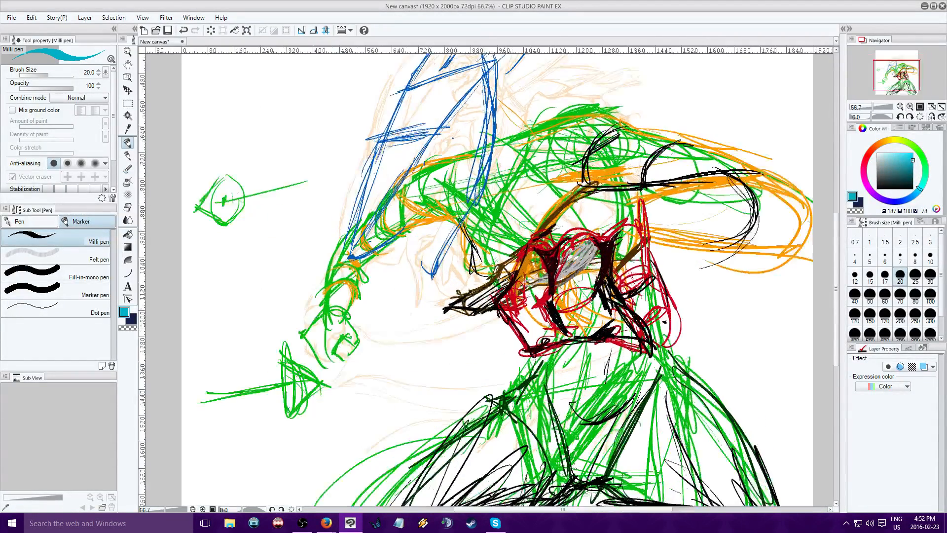
drag(899, 71, 900, 68)
click(900, 296)
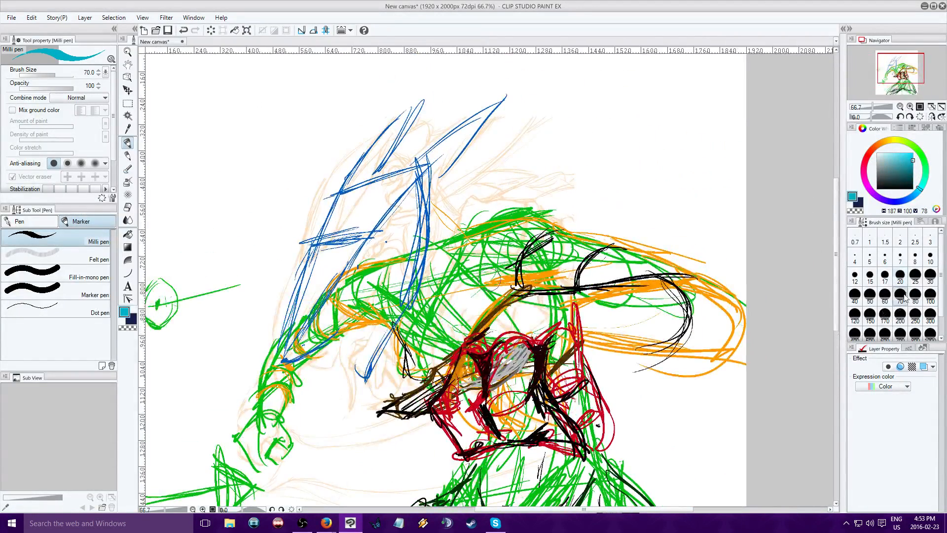
mouse_move(284, 351)
mouse_down()
mouse_move(375, 211)
mouse_move(306, 293)
mouse_move(334, 228)
mouse_move(338, 257)
mouse_move(273, 345)
mouse_up()
drag(314, 258, 273, 352)
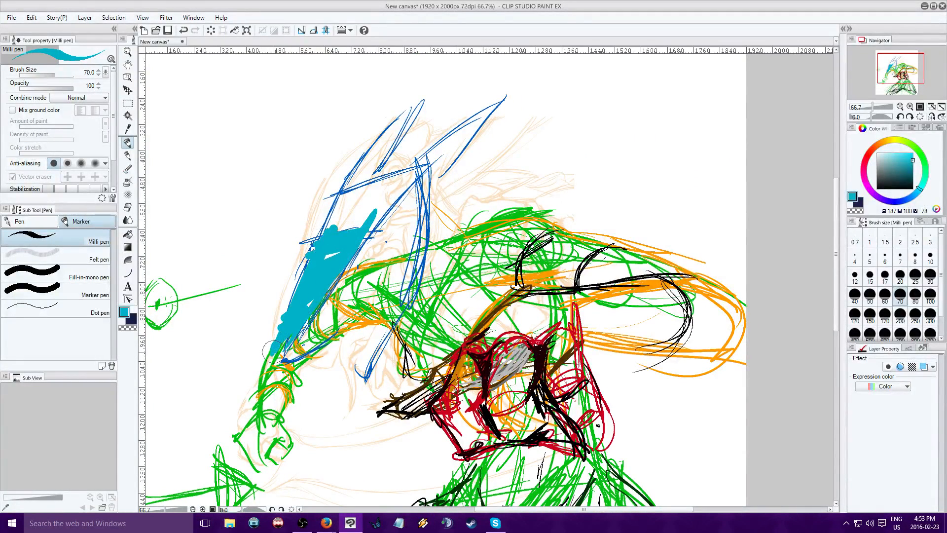
drag(314, 275, 271, 360)
drag(361, 236, 417, 174)
mouse_move(369, 211)
mouse_down()
mouse_move(346, 217)
mouse_move(355, 197)
mouse_move(373, 205)
mouse_move(371, 167)
mouse_move(415, 104)
mouse_up()
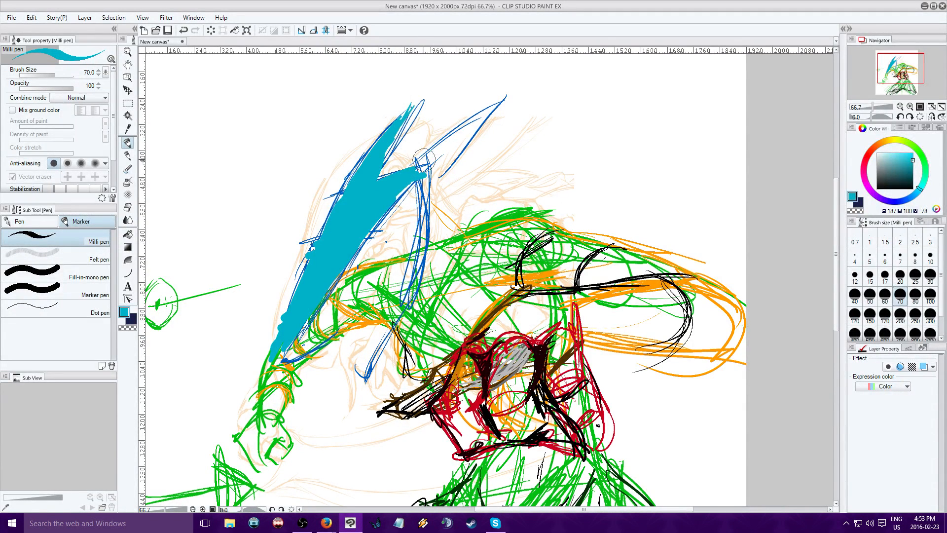
mouse_move(425, 157)
mouse_down()
mouse_move(468, 134)
mouse_move(434, 170)
mouse_up()
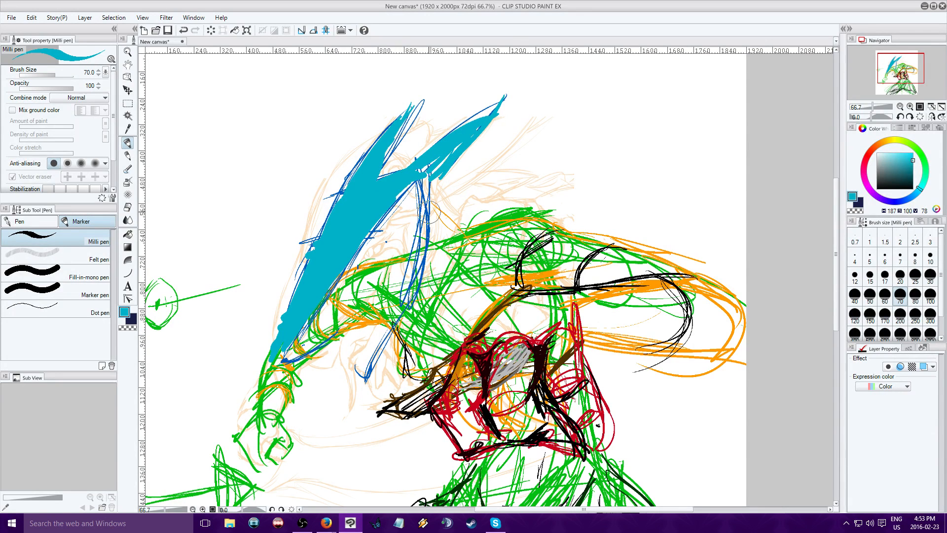
click(326, 522)
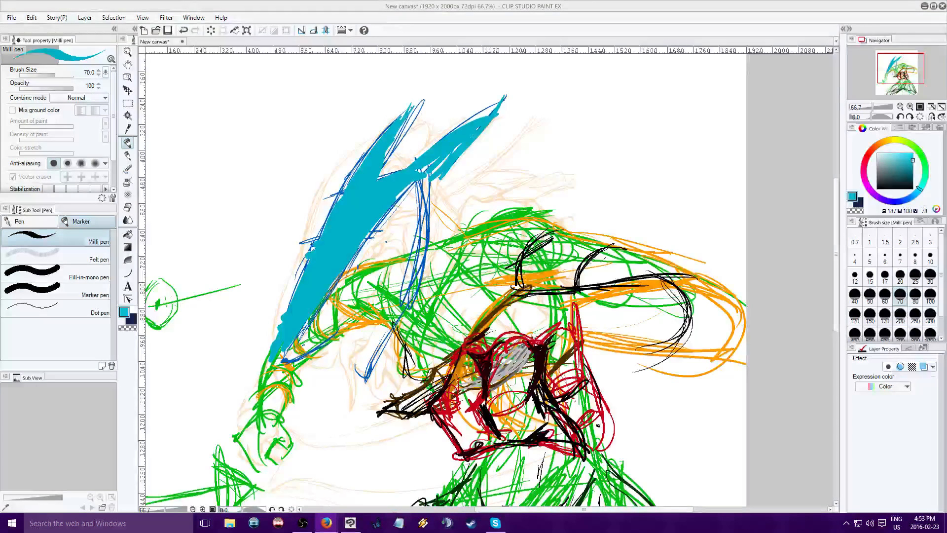
click(351, 523)
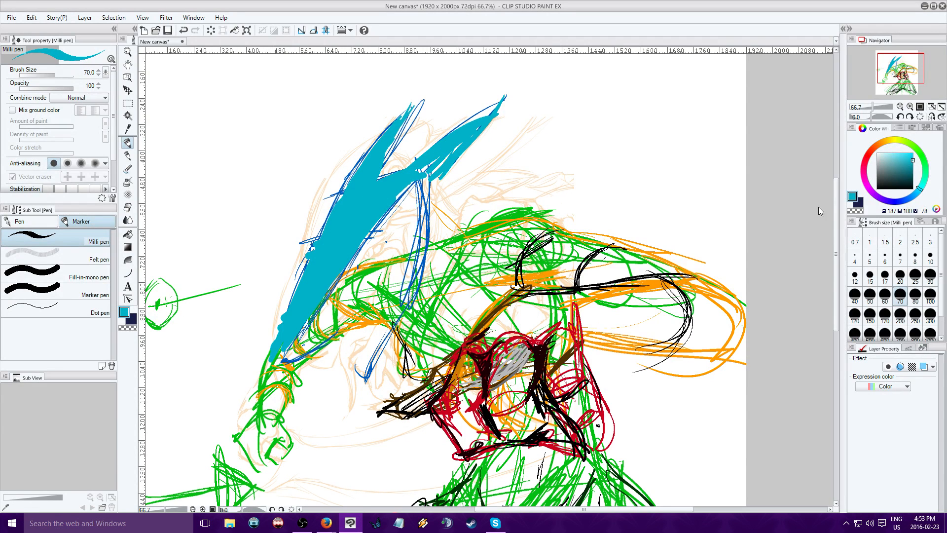
Add light cyan (H 187, S 43, V 100) accents along the horns and brow, and fill the eye area
click(891, 153)
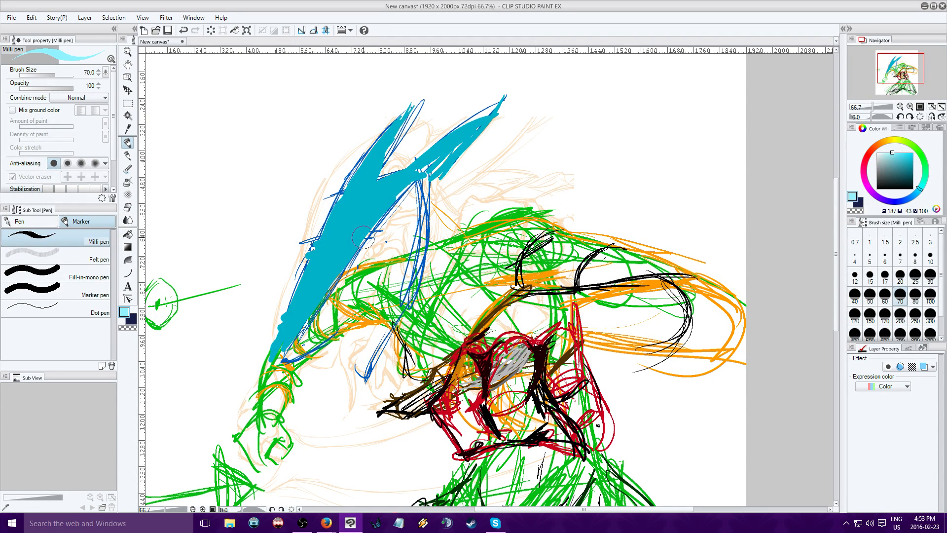
mouse_move(393, 227)
mouse_down()
mouse_move(368, 231)
mouse_move(354, 254)
mouse_move(377, 229)
mouse_up()
mouse_move(318, 236)
mouse_down()
mouse_move(306, 242)
mouse_move(306, 258)
mouse_move(326, 231)
mouse_up()
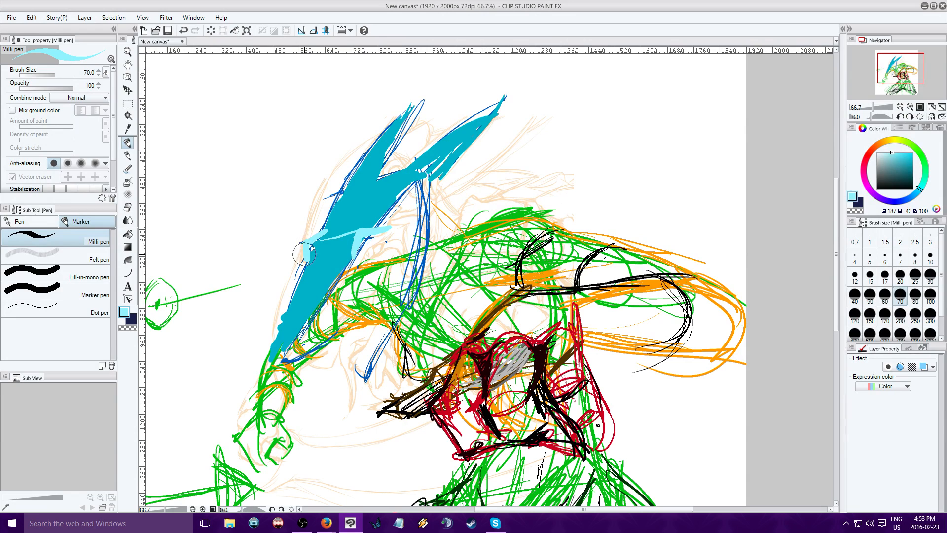
drag(313, 245, 379, 228)
drag(435, 203, 428, 220)
mouse_move(428, 221)
mouse_down()
mouse_move(407, 184)
mouse_move(427, 219)
mouse_move(424, 170)
mouse_move(480, 115)
mouse_move(433, 221)
mouse_move(452, 188)
mouse_move(389, 163)
mouse_move(403, 109)
mouse_move(350, 181)
mouse_up()
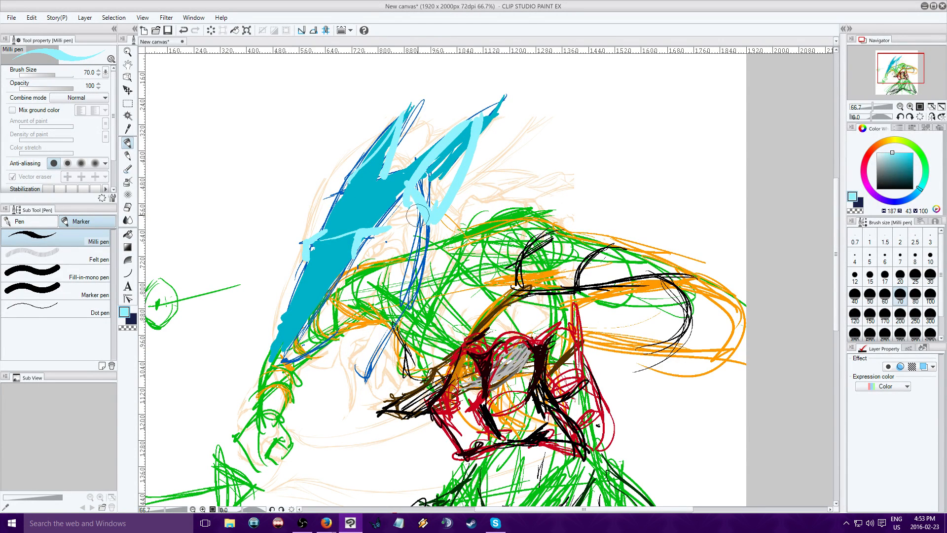
drag(418, 215, 431, 221)
mouse_move(359, 250)
mouse_down()
mouse_move(355, 261)
mouse_move(365, 261)
mouse_move(390, 230)
mouse_move(378, 247)
mouse_up()
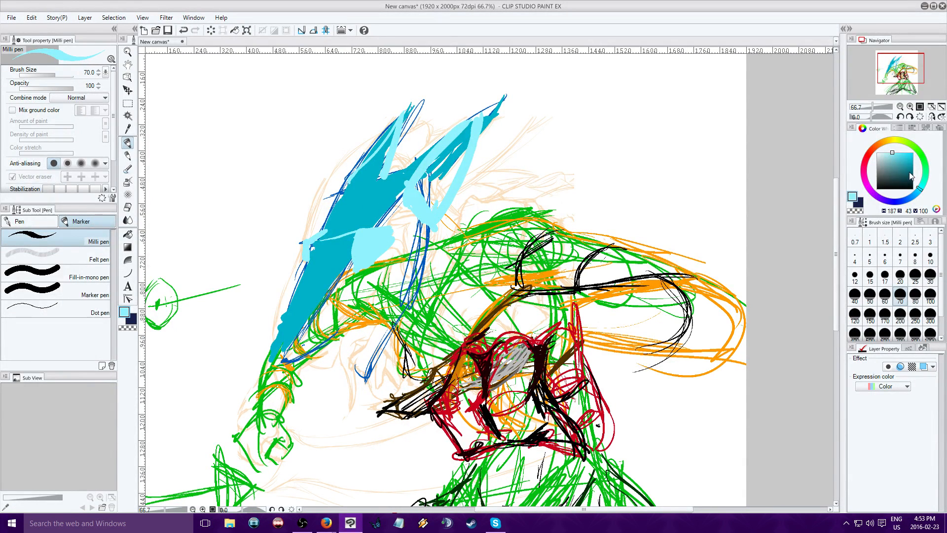
Paint a grey (H 187, S 0, V 73) curved jaw band from the snout tip up toward the eye
click(877, 162)
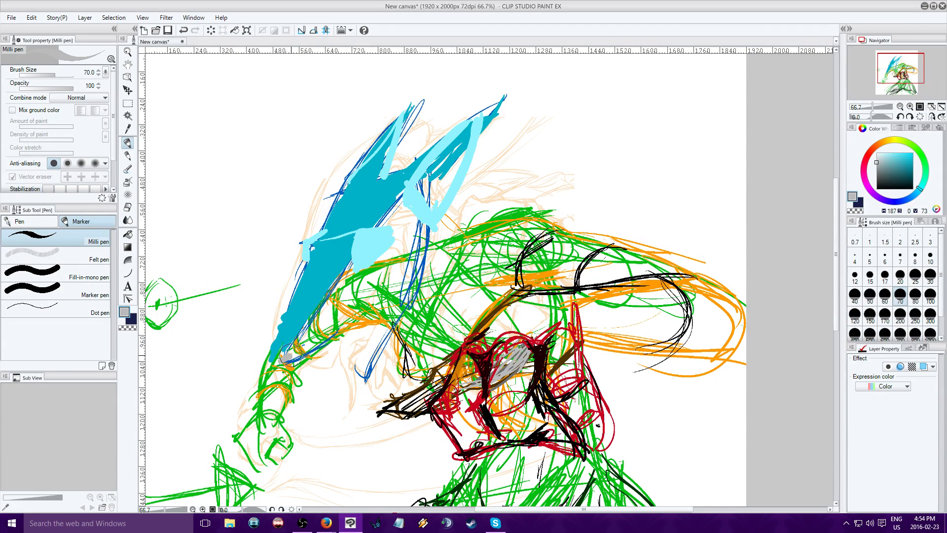
mouse_move(283, 360)
mouse_down()
mouse_move(348, 325)
mouse_move(389, 263)
mouse_move(326, 340)
mouse_move(394, 268)
mouse_move(298, 344)
mouse_up()
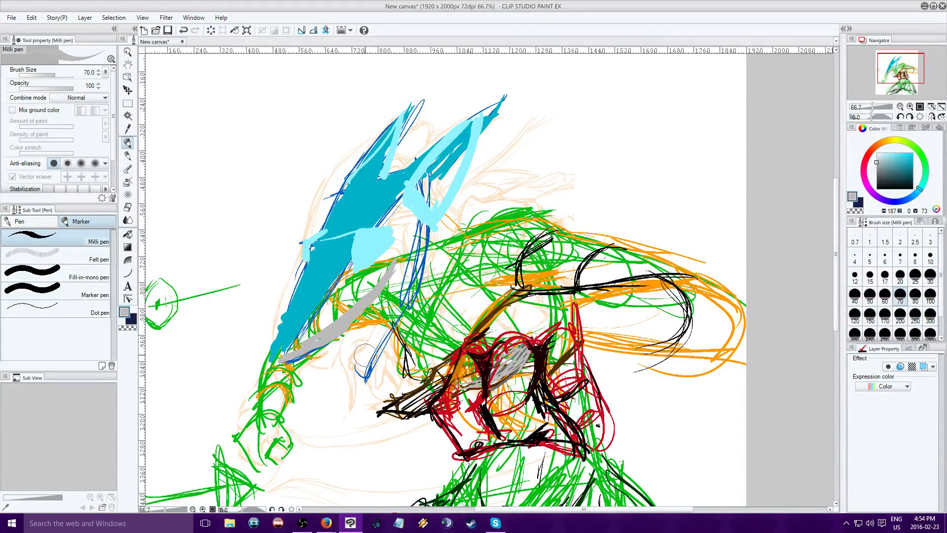
drag(394, 269, 401, 253)
Mark the eye's ends and sketch its oval in dark teal (H 187, S 41, V 22) at brush size 17
click(910, 107)
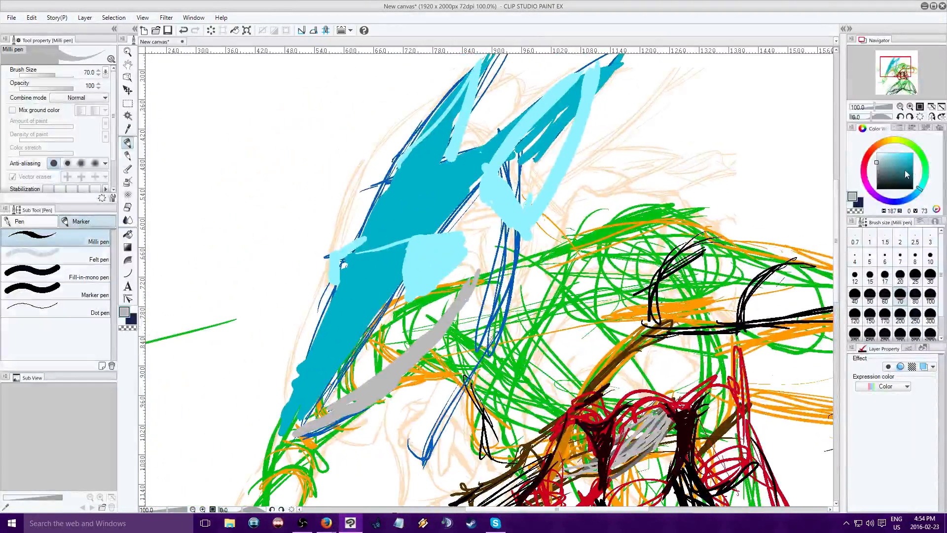
click(894, 168)
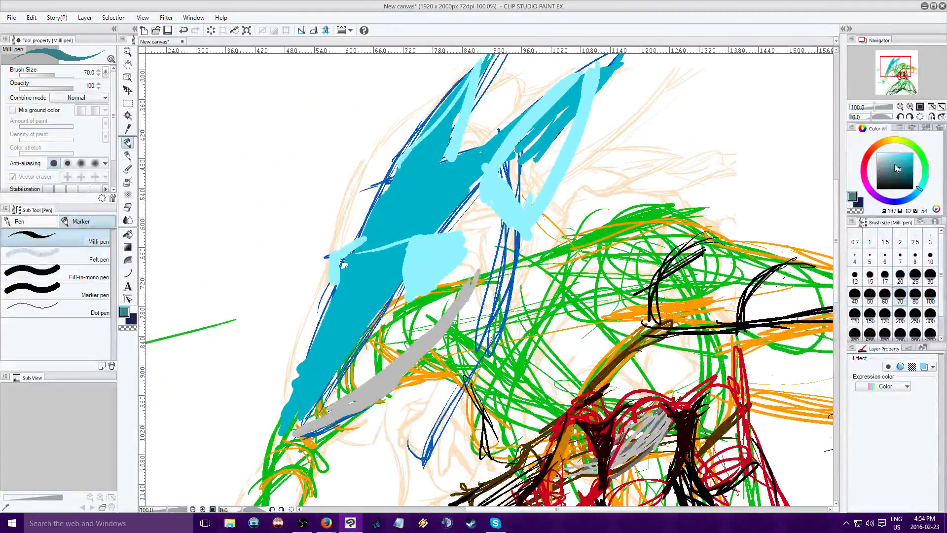
click(891, 181)
click(884, 277)
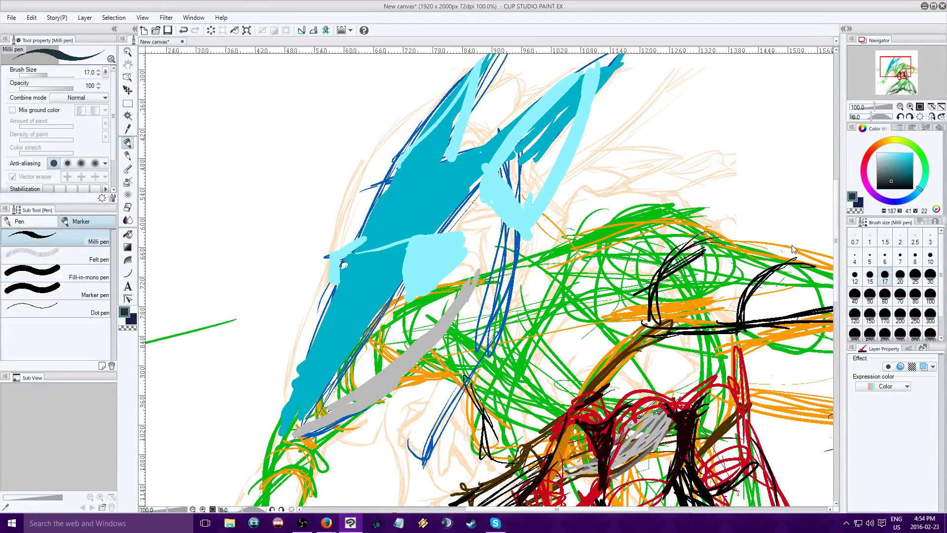
click(797, 37)
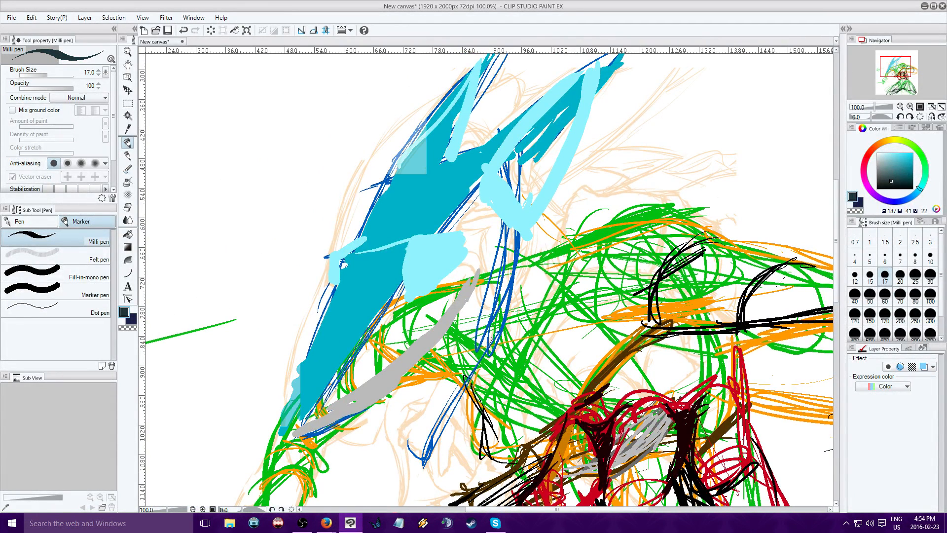
click(458, 256)
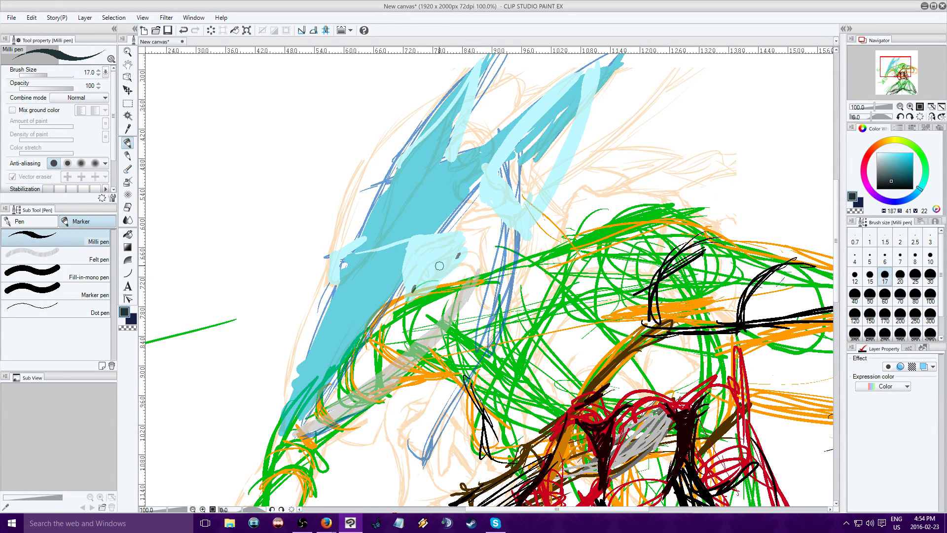
mouse_move(412, 292)
mouse_down()
mouse_move(418, 266)
mouse_move(409, 269)
mouse_move(462, 254)
mouse_move(451, 237)
mouse_move(436, 274)
mouse_move(462, 263)
mouse_move(430, 292)
mouse_up()
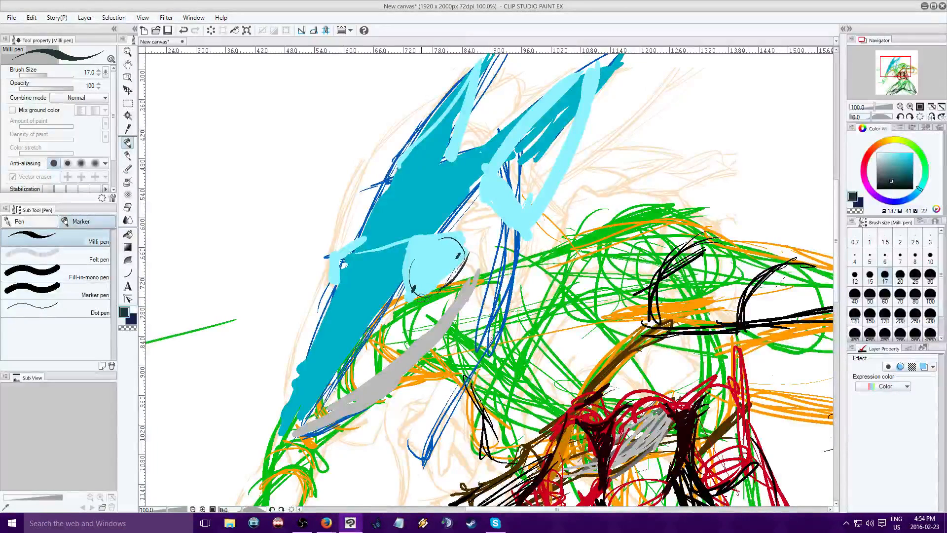
Draw the dark curved socket contour behind the eye and a thin brow line above it
drag(470, 268, 425, 299)
mouse_move(477, 250)
mouse_down()
mouse_move(484, 284)
mouse_move(429, 309)
mouse_move(485, 289)
mouse_up()
mouse_move(470, 245)
mouse_down()
mouse_move(488, 276)
mouse_move(476, 285)
mouse_up()
drag(465, 241, 486, 232)
drag(486, 232, 478, 275)
mouse_move(460, 216)
mouse_down()
mouse_move(476, 218)
mouse_move(441, 220)
mouse_move(404, 288)
mouse_up()
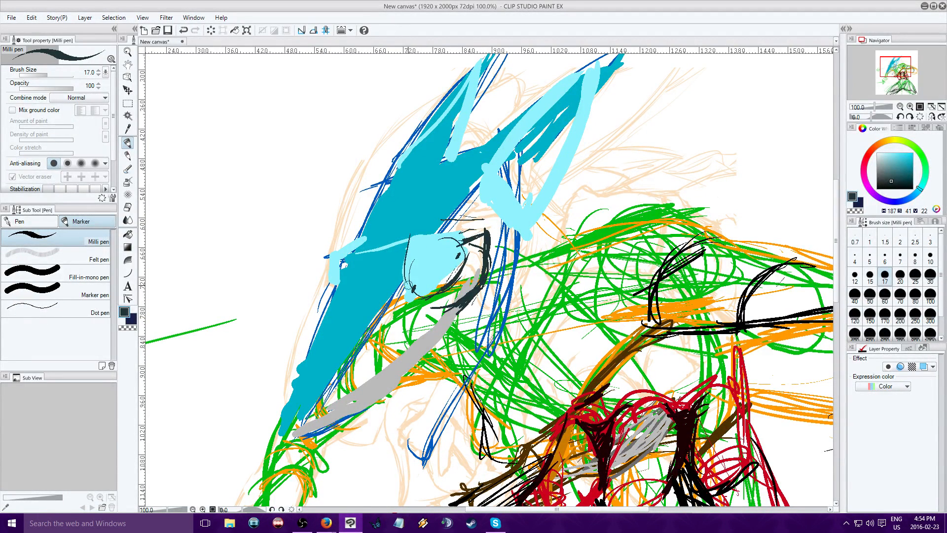
Darken the eye socket's front edge and thicken the oval rim of the eye
drag(410, 254, 398, 292)
mouse_move(415, 233)
mouse_down()
mouse_move(417, 261)
mouse_move(430, 238)
mouse_move(463, 242)
mouse_up()
mouse_move(461, 242)
mouse_down()
mouse_move(421, 256)
mouse_move(413, 293)
mouse_up()
mouse_move(427, 247)
mouse_down()
mouse_move(412, 294)
mouse_move(426, 295)
mouse_up()
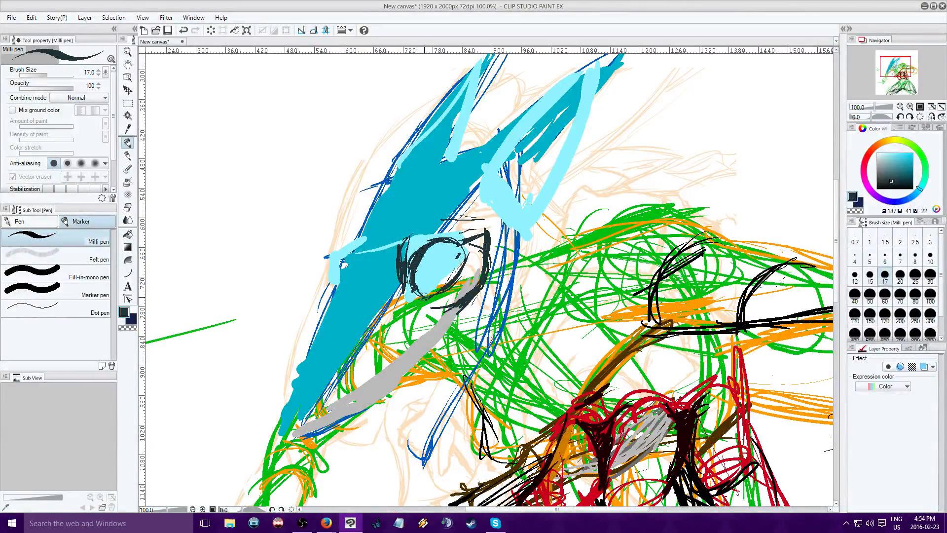
drag(460, 261, 465, 251)
Add a pale cyan (H 187, S 26, V 100) highlight inside the eye and set the colour to black (S 0, V 0)
click(886, 153)
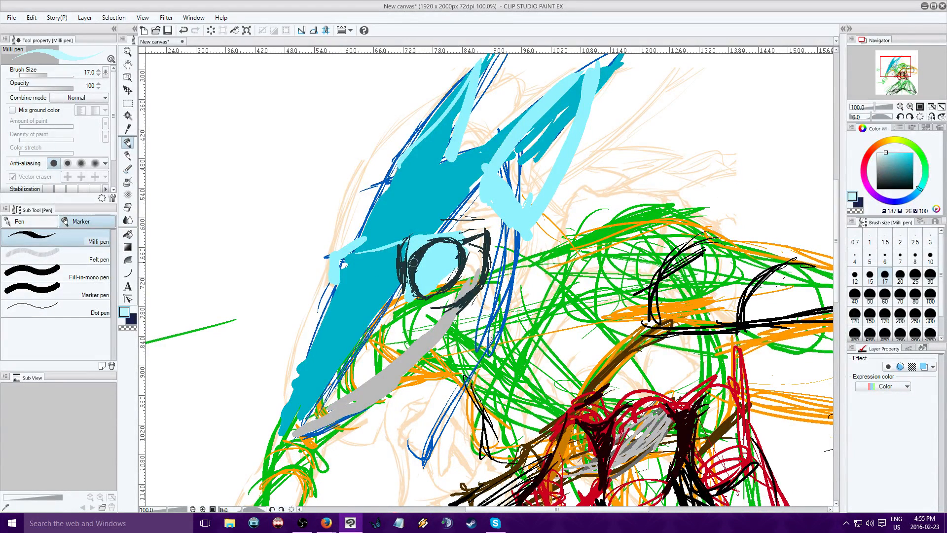
mouse_move(419, 293)
mouse_down()
mouse_move(443, 250)
mouse_move(412, 281)
mouse_move(440, 260)
mouse_up()
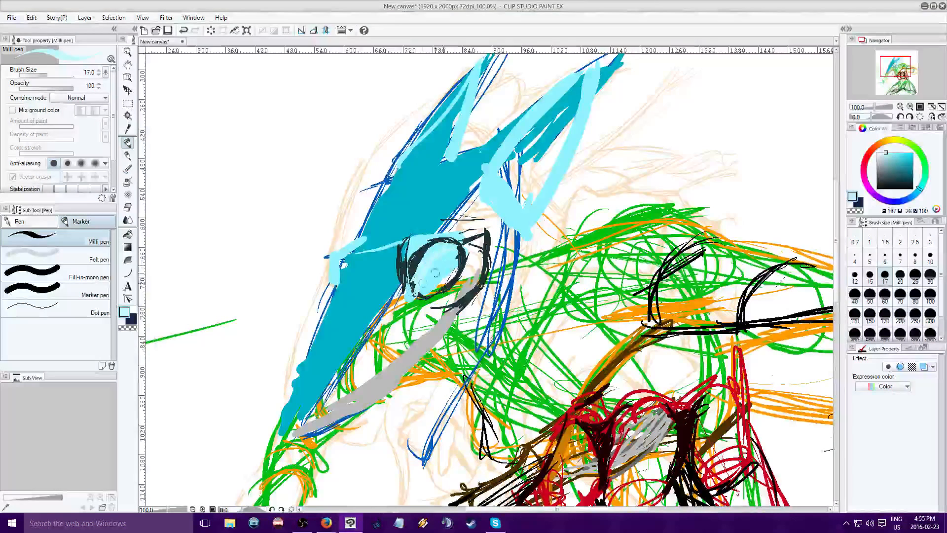
drag(899, 166, 877, 207)
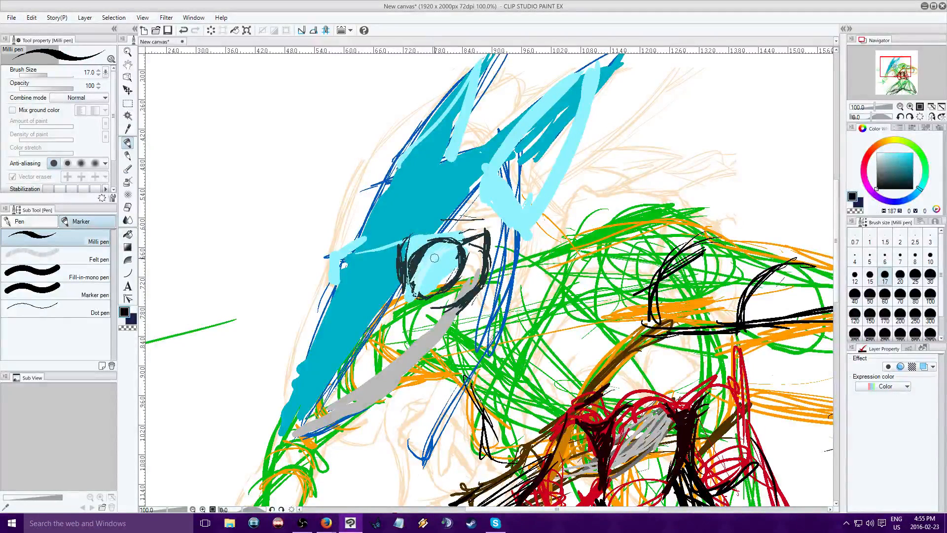
Draw the slit pupil and inner eye lines in black, and thicken the rear contour of the eye socket
drag(420, 283, 419, 284)
mouse_move(439, 258)
mouse_down()
mouse_move(439, 259)
mouse_move(442, 255)
mouse_up()
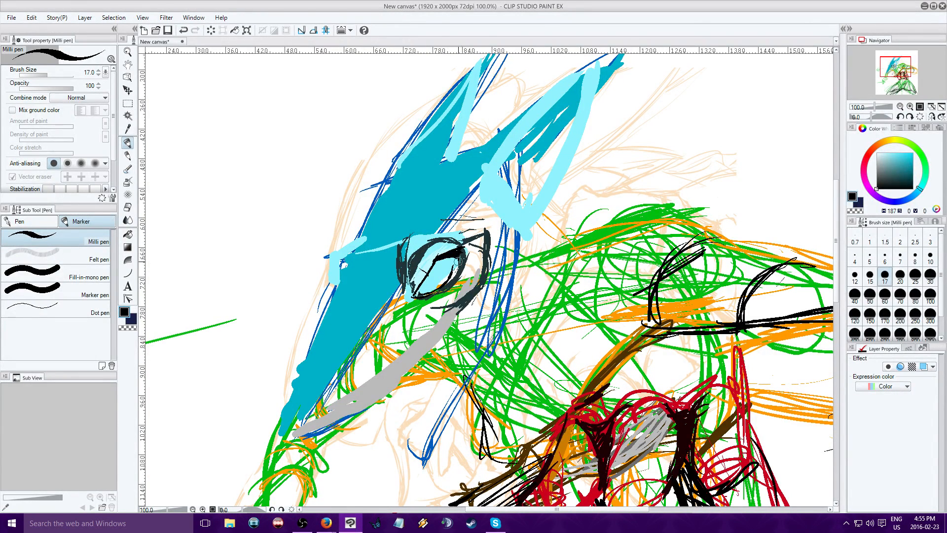
mouse_move(460, 249)
mouse_down()
mouse_move(449, 279)
mouse_move(429, 290)
mouse_move(437, 263)
mouse_move(421, 282)
mouse_up()
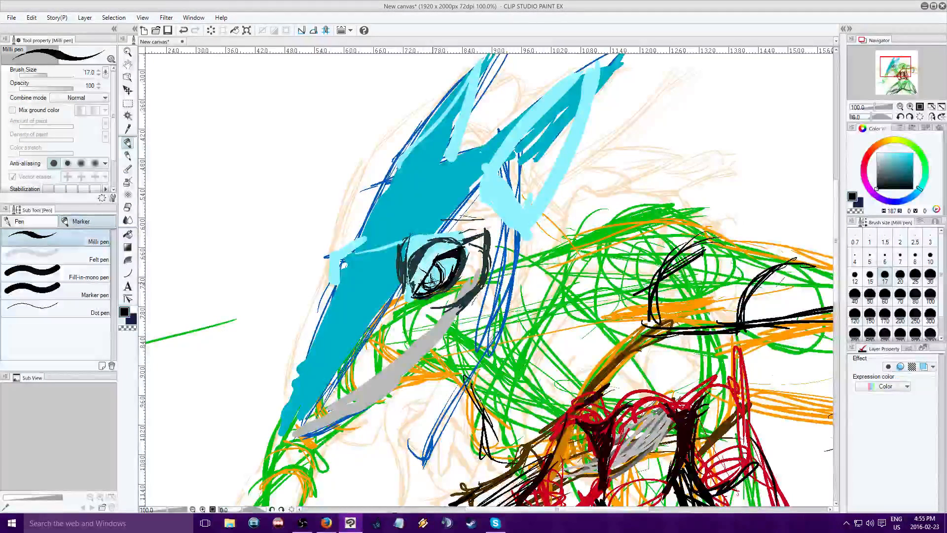
drag(432, 281, 435, 283)
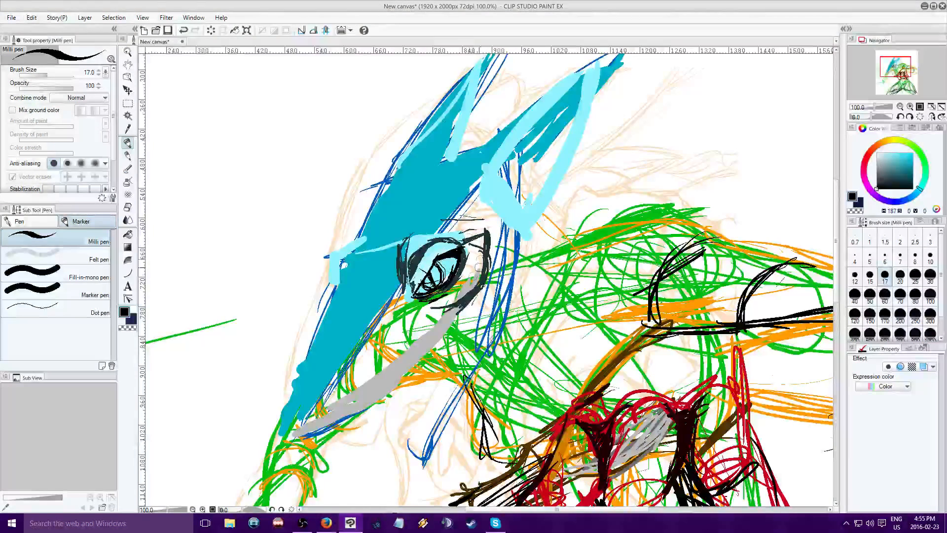
drag(483, 231, 474, 283)
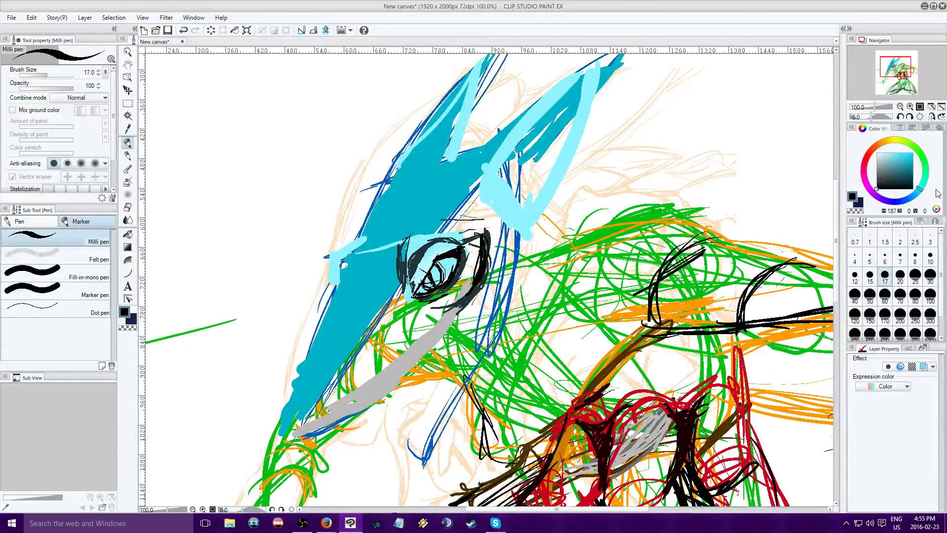
Fill the socket behind the eye with pale cyan (H 187, S 28, V 100) and add a cyan (S 100, V 81) stroke behind it
drag(889, 177, 887, 142)
mouse_move(476, 249)
mouse_down()
mouse_move(475, 280)
mouse_move(453, 297)
mouse_move(468, 291)
mouse_move(450, 296)
mouse_move(476, 267)
mouse_move(476, 240)
mouse_move(486, 247)
mouse_move(482, 267)
mouse_up()
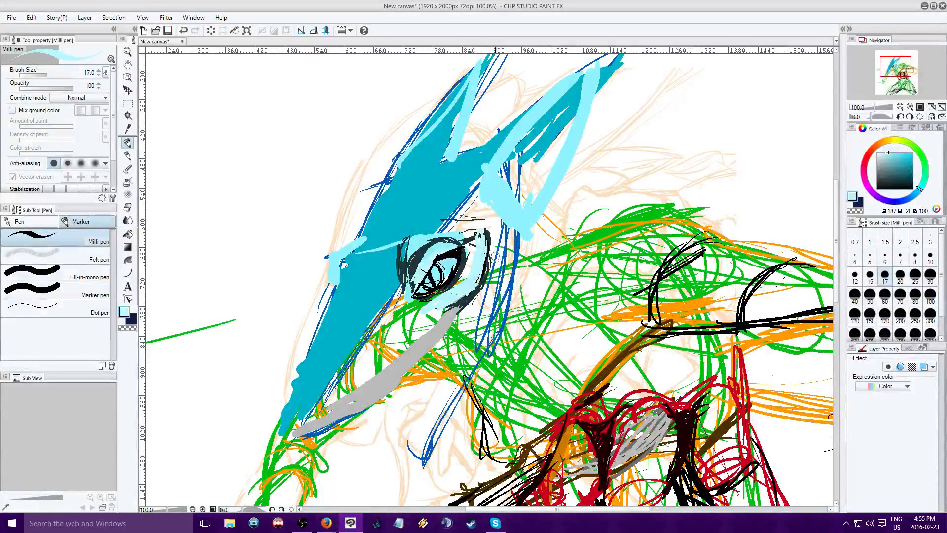
click(912, 159)
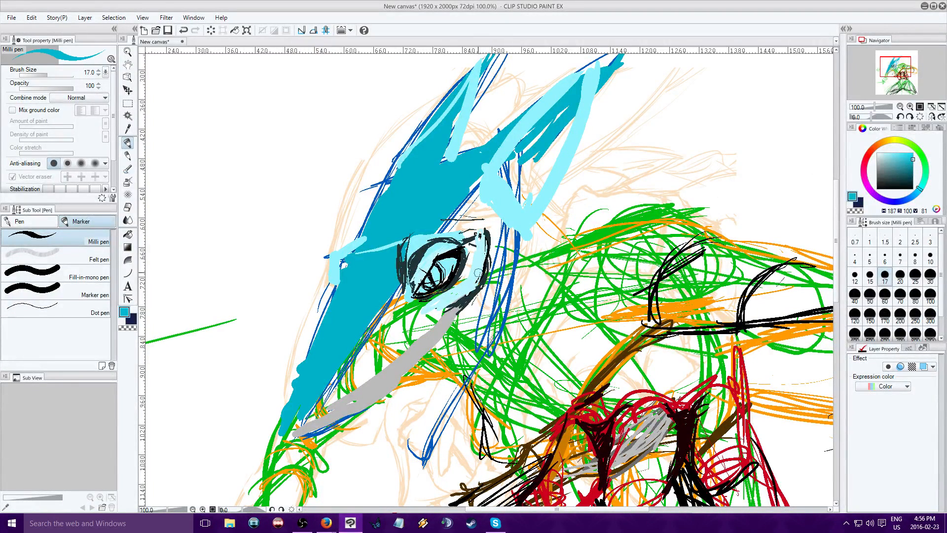
mouse_move(478, 273)
mouse_down()
mouse_move(491, 308)
mouse_move(489, 249)
mouse_move(492, 301)
mouse_up()
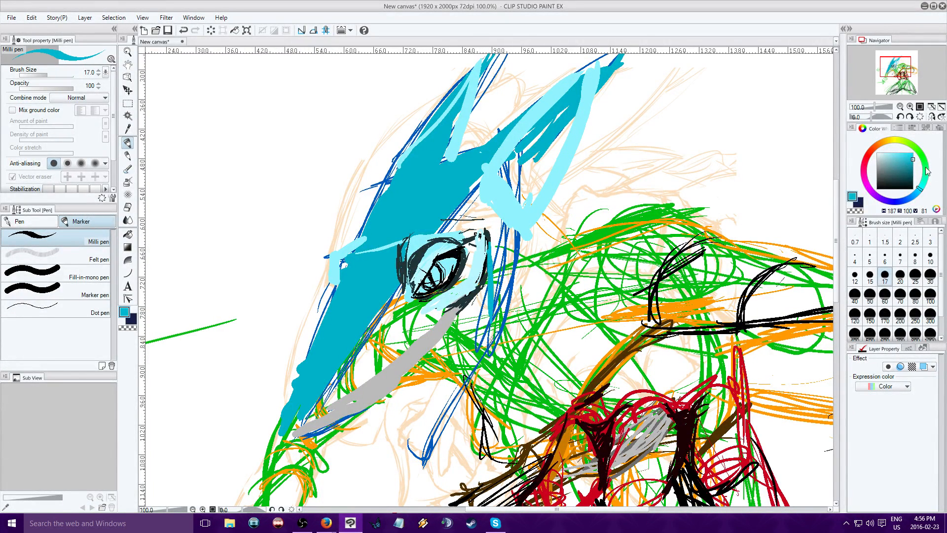
Build up the jaw hinge behind the eye with overlapping strokes, ending in red (H 8, S 100, V 81)
drag(926, 172, 925, 163)
drag(487, 274, 490, 320)
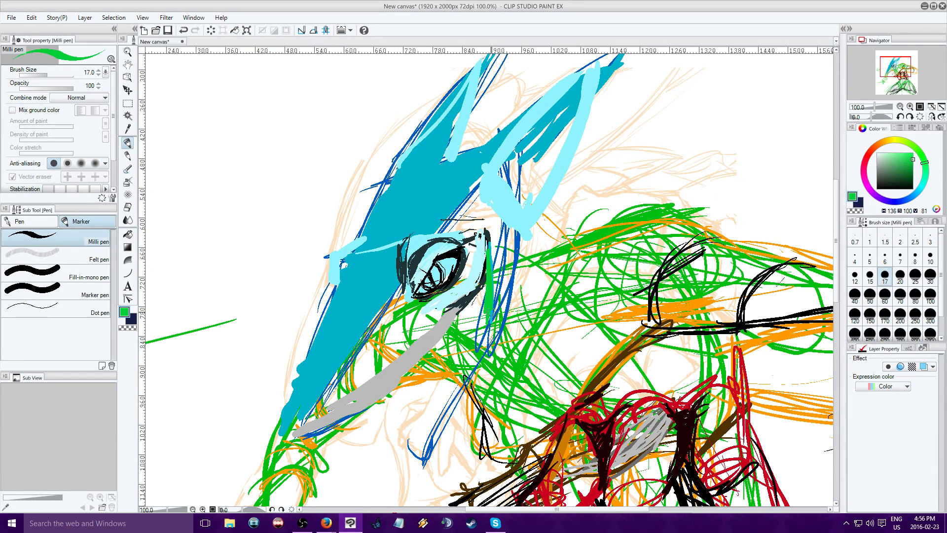
click(866, 151)
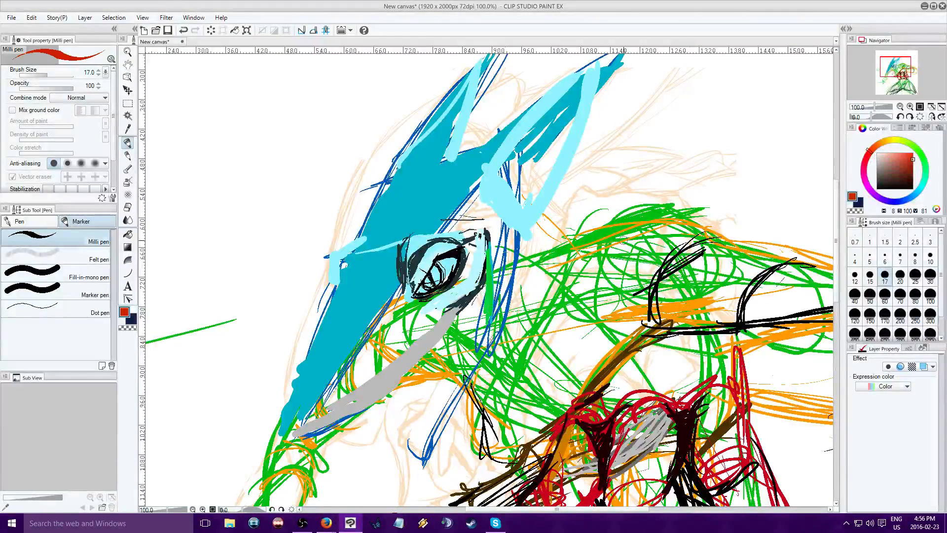
mouse_move(494, 266)
mouse_down()
mouse_move(492, 315)
mouse_move(489, 249)
mouse_move(488, 325)
mouse_up()
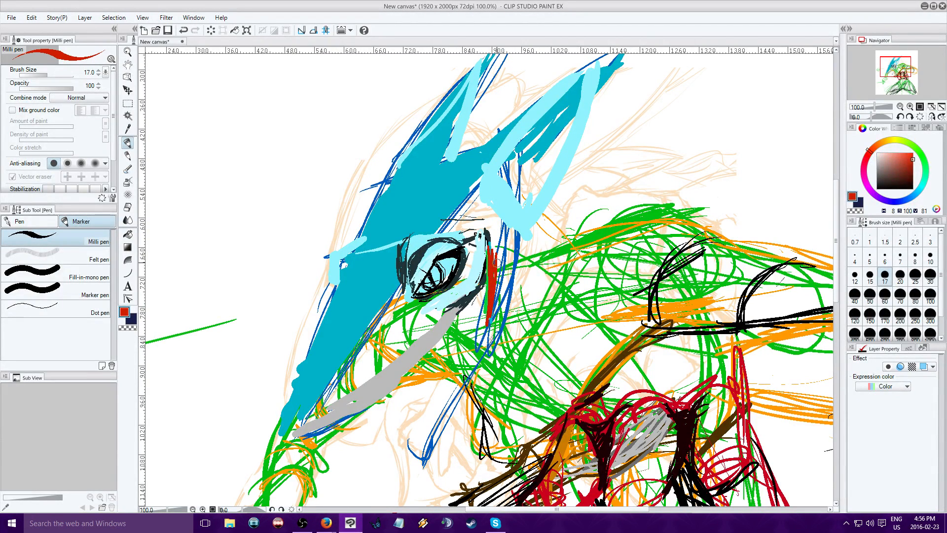
mouse_move(497, 249)
mouse_down()
mouse_move(483, 231)
mouse_move(485, 295)
mouse_up()
mouse_move(502, 235)
mouse_down()
mouse_move(502, 326)
mouse_move(482, 351)
mouse_up()
Sketch the lower jaw line in red from the hinge to its tip, and mark a short line and flat oval ahead of the snout
mouse_move(408, 437)
mouse_down()
mouse_move(419, 457)
mouse_move(454, 409)
mouse_up()
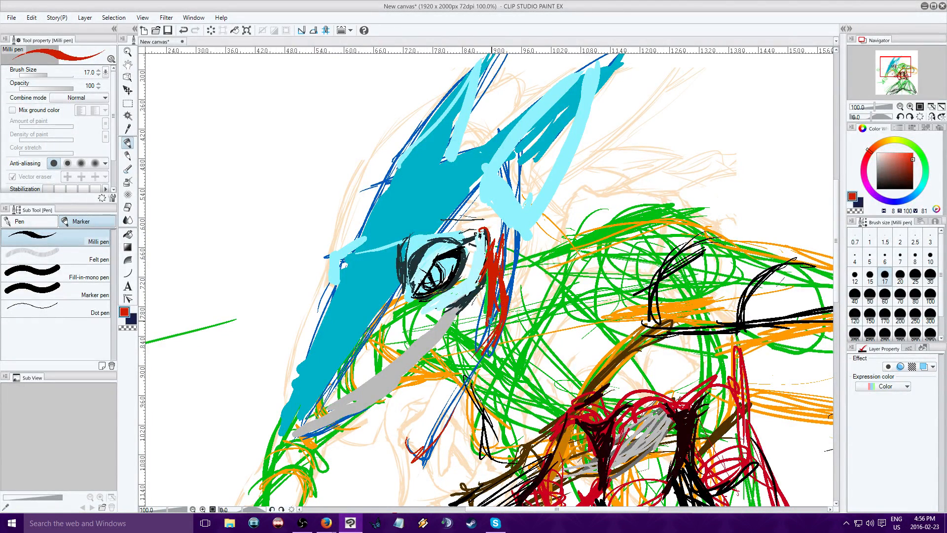
drag(492, 321, 415, 467)
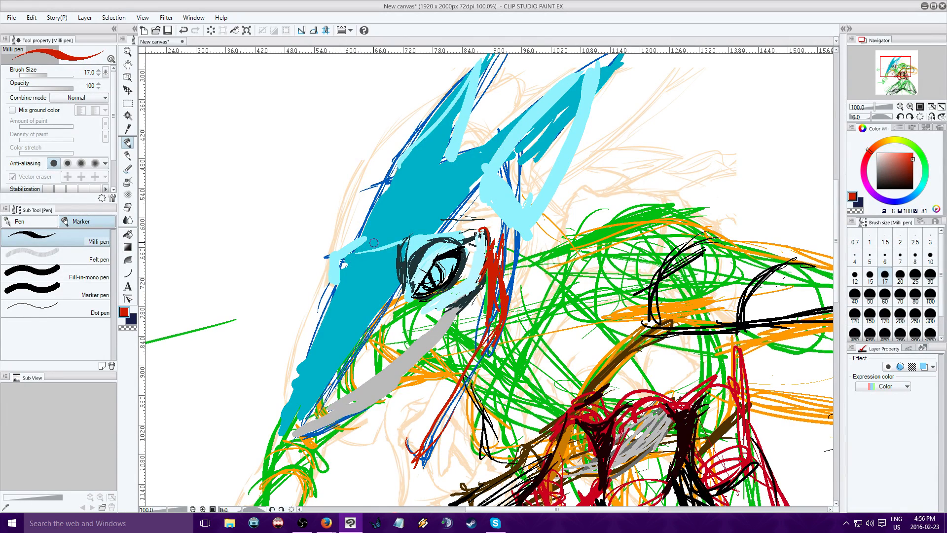
drag(306, 260, 255, 270)
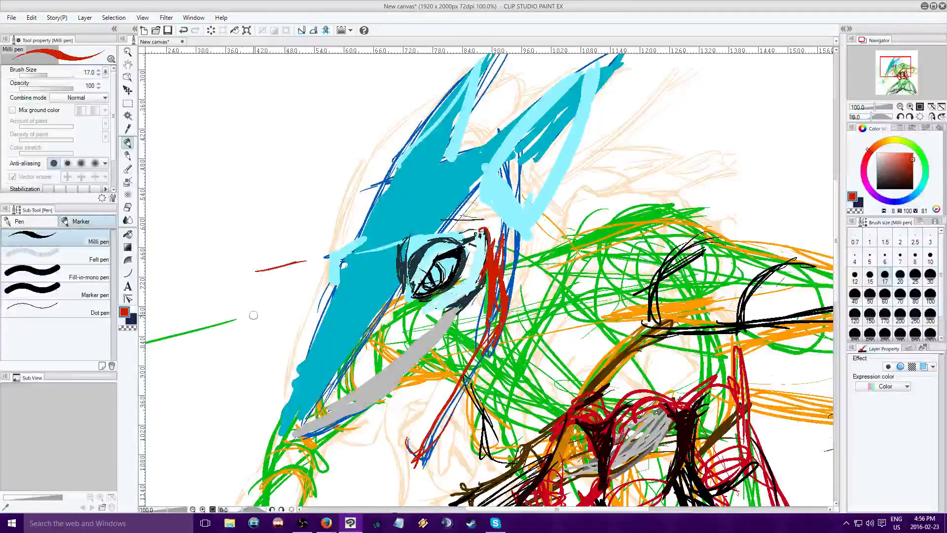
drag(253, 316, 291, 316)
Draw a red guideline from the jaw hinge toward the snout, plus thin red construction lines across the muzzle and down to the chin
drag(496, 323, 430, 337)
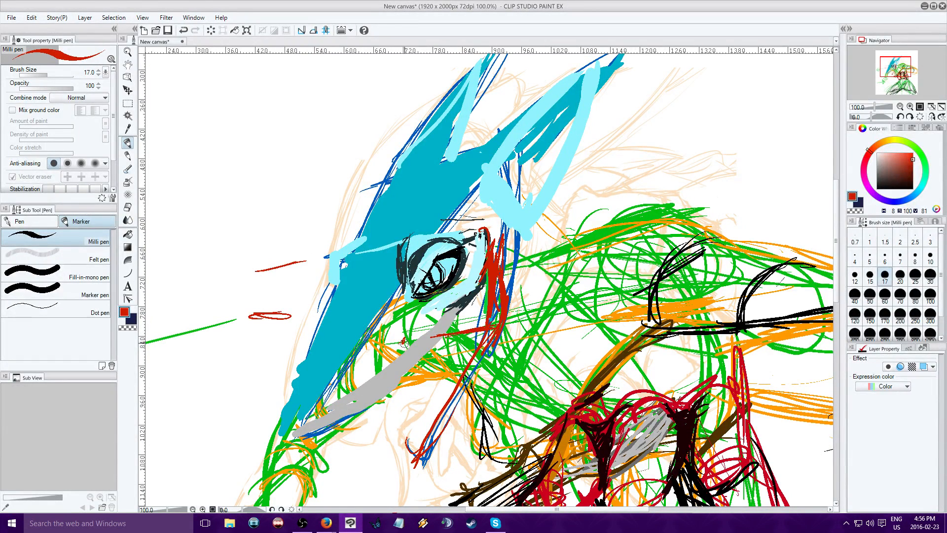
drag(419, 336, 403, 341)
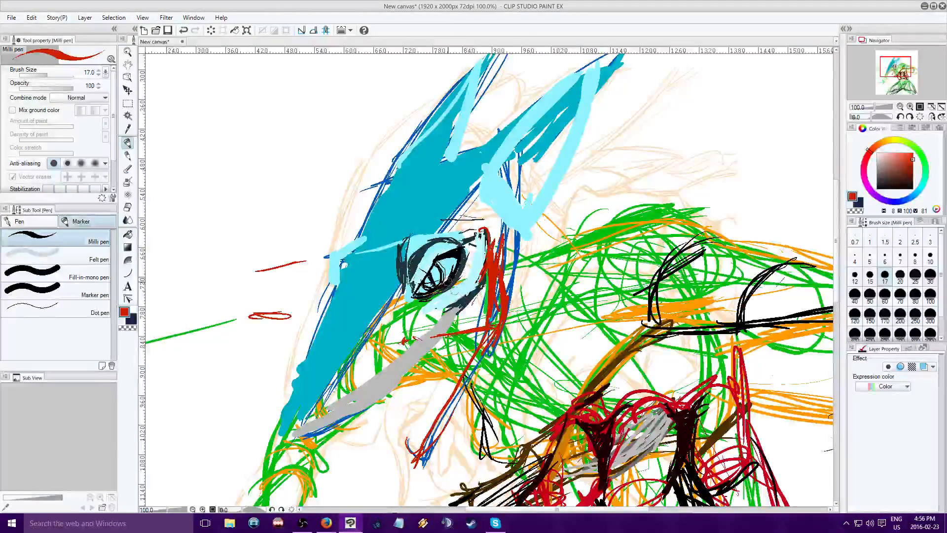
drag(453, 290, 485, 312)
mouse_move(351, 290)
mouse_down()
mouse_move(359, 309)
mouse_move(422, 319)
mouse_move(399, 336)
mouse_move(400, 350)
mouse_move(419, 353)
mouse_move(420, 345)
mouse_move(410, 440)
mouse_up()
drag(417, 340, 407, 440)
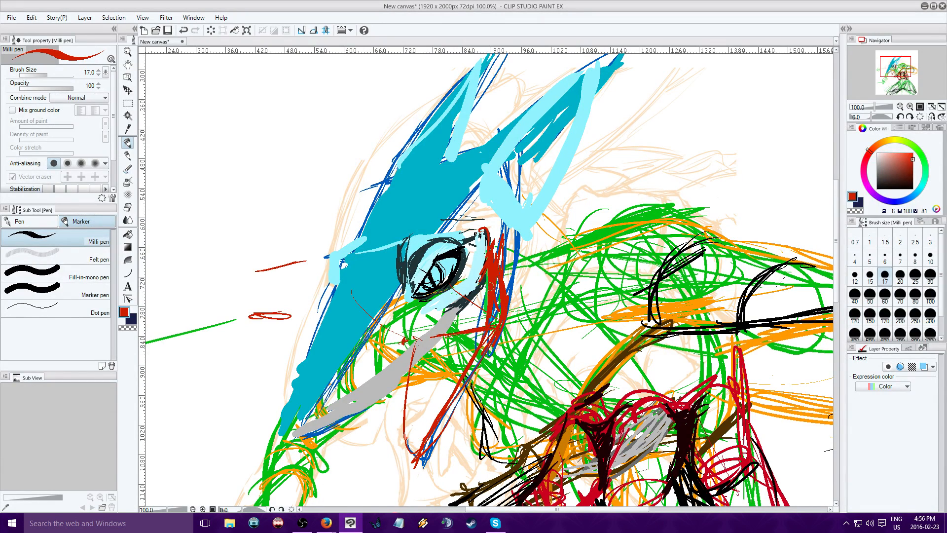
Trace the upper mouth edge with repeated red strokes along the underside of the grey band
mouse_move(451, 336)
mouse_down()
mouse_move(396, 377)
mouse_move(487, 300)
mouse_move(387, 381)
mouse_up()
drag(387, 381, 484, 307)
drag(447, 338, 368, 405)
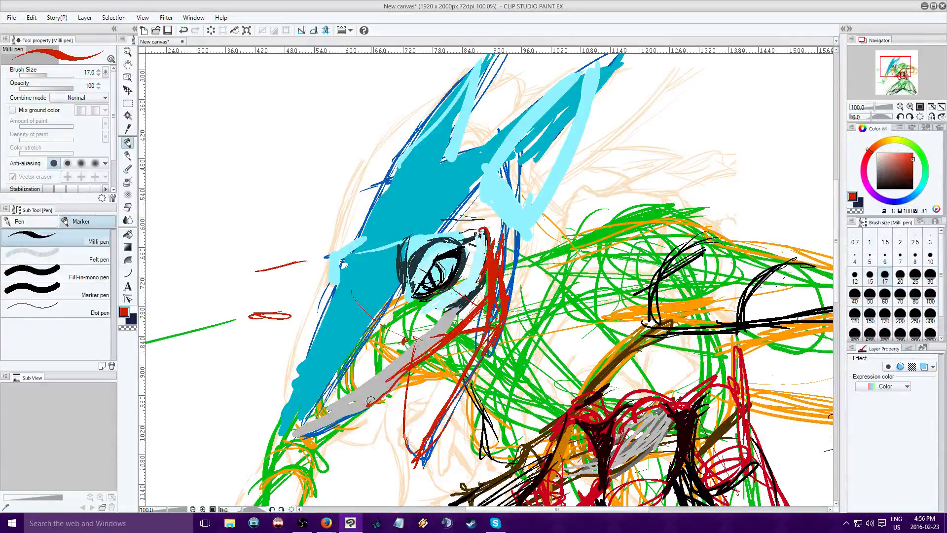
Outline the upper mouth edge in magenta (H 309, S 100, V 81) and carry the line up the cheek behind the eye
click(872, 183)
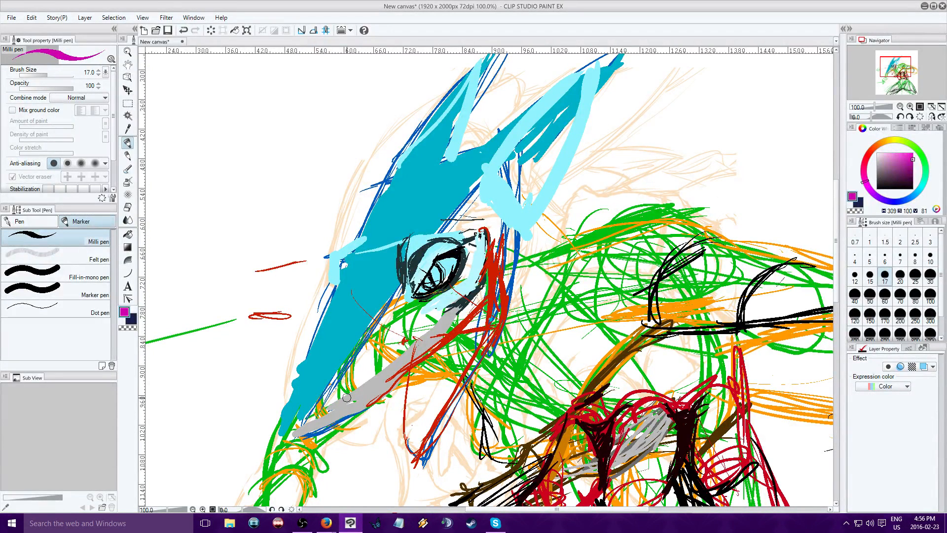
drag(348, 409, 471, 308)
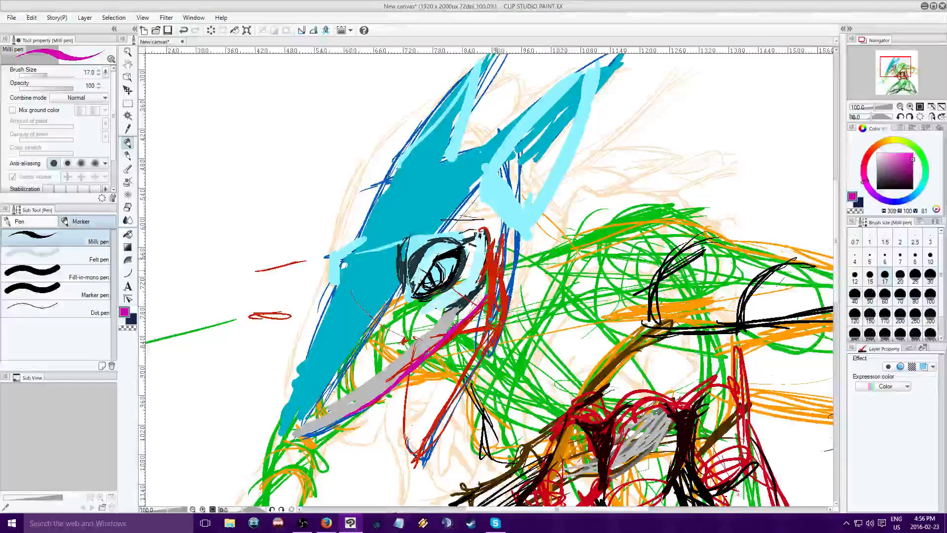
drag(501, 248, 486, 296)
Darken the cheek line at the mouth corner with very dark purple (H 309, S 100, V 16)
click(891, 185)
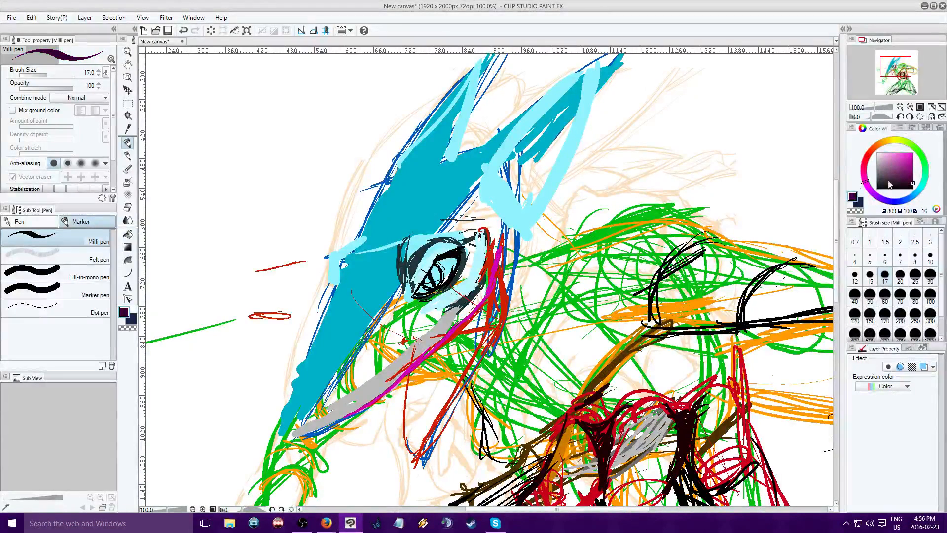
drag(501, 258, 472, 318)
drag(507, 255, 492, 269)
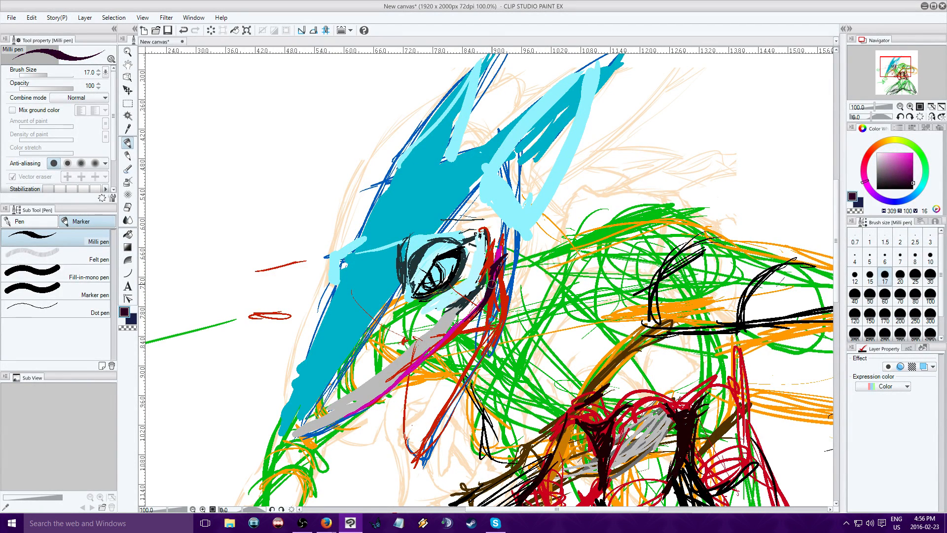
Outline the open lower jaw in dark purple, with a small circle at its tip and thickened lines at the mouth corner
mouse_move(408, 443)
mouse_down()
mouse_move(407, 465)
mouse_move(406, 454)
mouse_move(427, 449)
mouse_move(409, 413)
mouse_move(417, 434)
mouse_move(453, 373)
mouse_move(401, 415)
mouse_up()
mouse_move(407, 371)
mouse_down()
mouse_move(414, 448)
mouse_move(429, 450)
mouse_move(456, 398)
mouse_up()
mouse_move(430, 445)
mouse_down()
mouse_move(481, 354)
mouse_move(461, 368)
mouse_move(474, 332)
mouse_up()
mouse_move(429, 420)
mouse_down()
mouse_move(479, 327)
mouse_move(437, 346)
mouse_move(450, 367)
mouse_up()
drag(467, 326, 431, 350)
mouse_move(463, 328)
mouse_down()
mouse_move(470, 347)
mouse_move(455, 381)
mouse_up()
mouse_move(489, 298)
mouse_down()
mouse_move(468, 345)
mouse_move(447, 337)
mouse_move(435, 346)
mouse_up()
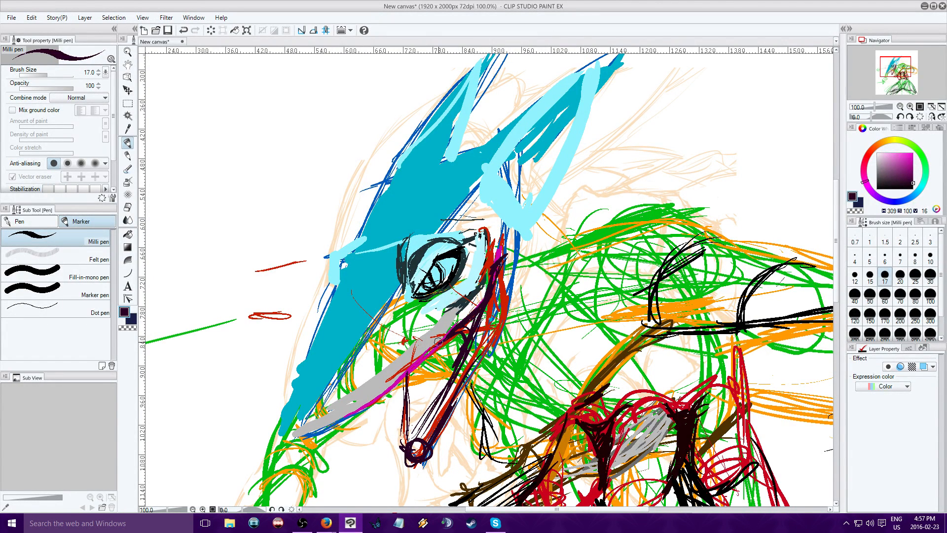
Fill the back of the mouth in dark purple and sketch the tongue with a curled tip inside the lower jaw
mouse_move(471, 317)
mouse_down()
mouse_move(451, 340)
mouse_move(473, 327)
mouse_move(450, 360)
mouse_move(412, 394)
mouse_move(412, 420)
mouse_move(425, 428)
mouse_move(426, 413)
mouse_move(419, 419)
mouse_move(431, 417)
mouse_move(419, 423)
mouse_move(424, 433)
mouse_move(455, 368)
mouse_move(387, 410)
mouse_move(395, 429)
mouse_move(421, 418)
mouse_up()
mouse_move(429, 364)
mouse_down()
mouse_move(416, 383)
mouse_move(419, 404)
mouse_up()
mouse_move(460, 351)
mouse_down()
mouse_move(404, 436)
mouse_move(416, 423)
mouse_up()
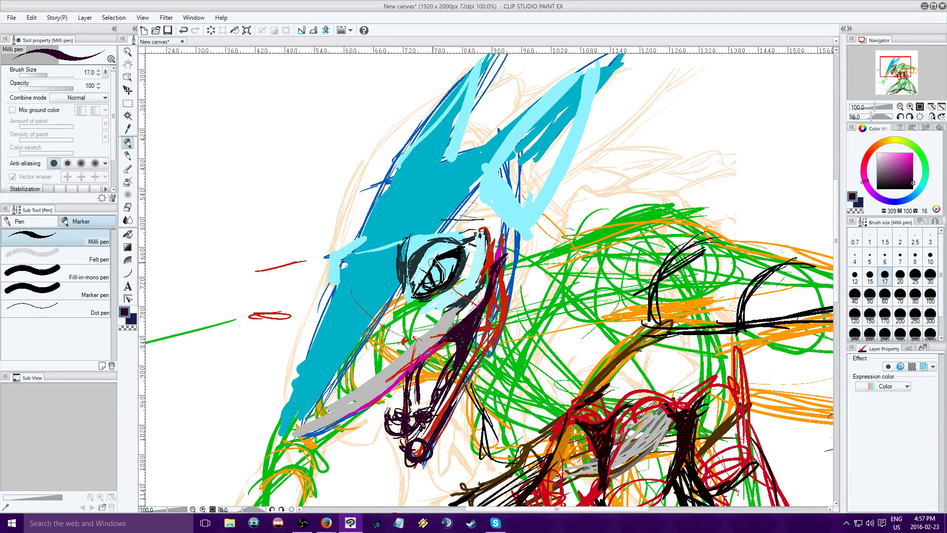
Darken the pupil lines in dark purple and fill the eye around the iris with grey (S 0, V 68)
drag(434, 260, 414, 291)
drag(435, 264, 421, 281)
click(877, 154)
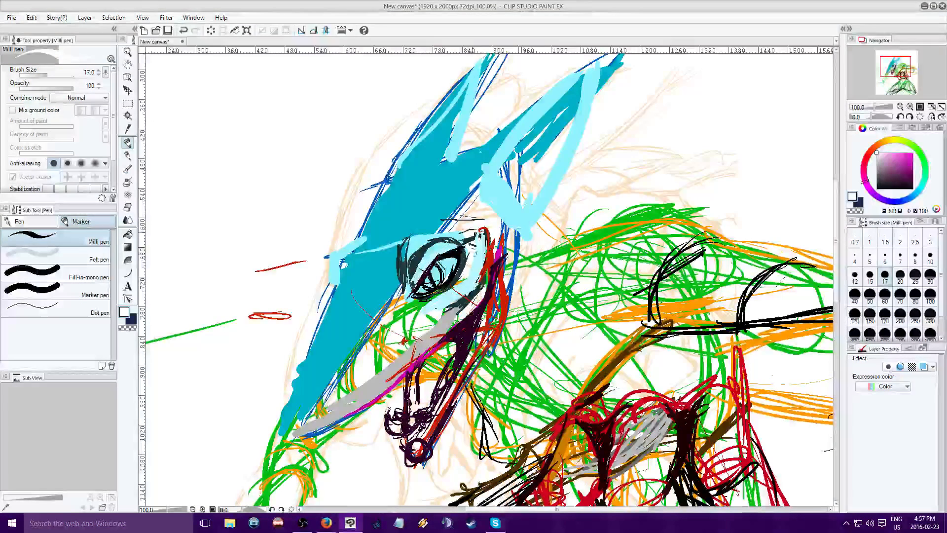
click(877, 164)
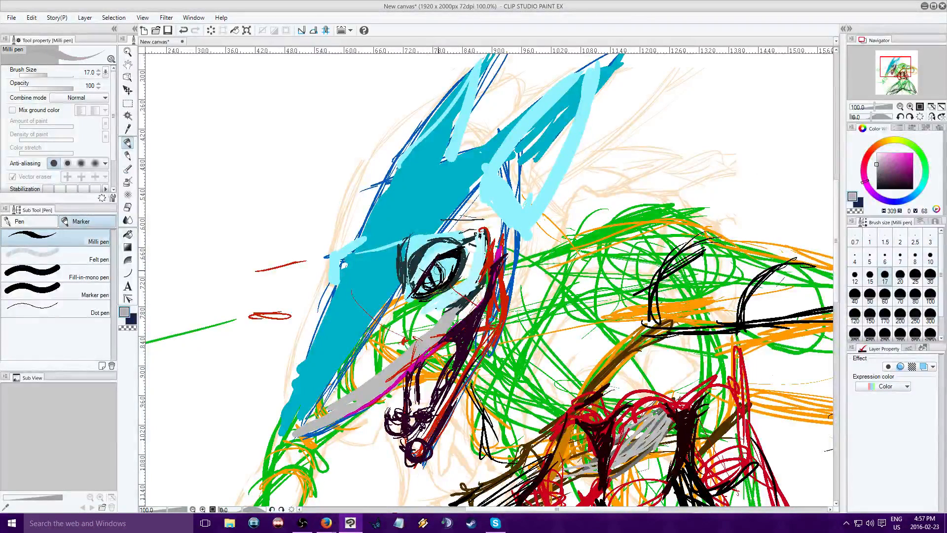
mouse_move(454, 259)
mouse_down()
mouse_move(439, 262)
mouse_move(455, 260)
mouse_move(427, 291)
mouse_up()
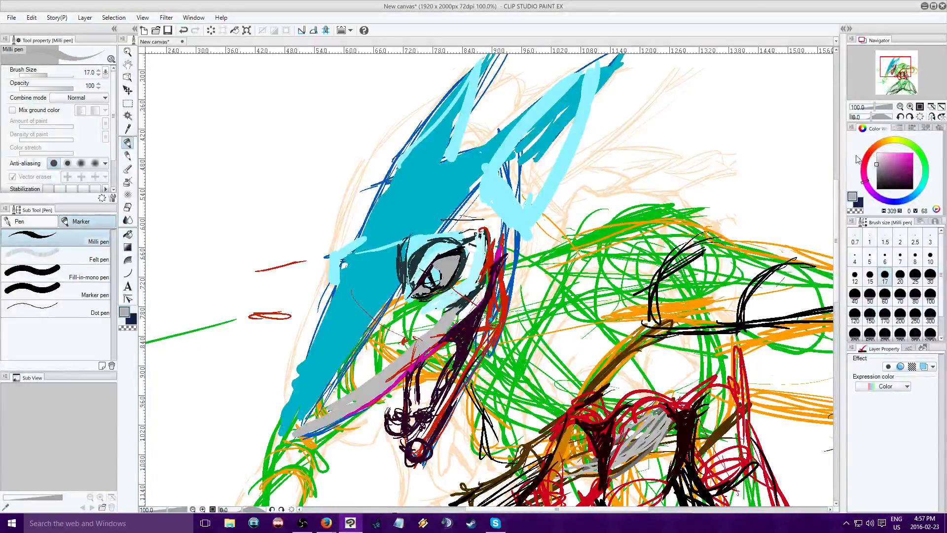
Fill the tongue with muted red (H 360, S 65, V 62)
click(867, 154)
click(900, 167)
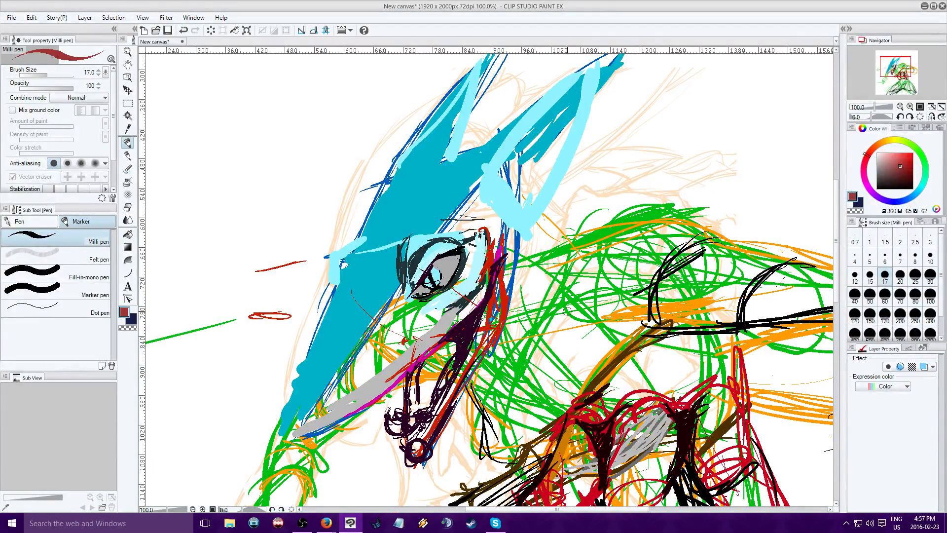
mouse_move(444, 350)
mouse_down()
mouse_move(431, 363)
mouse_move(422, 405)
mouse_move(422, 362)
mouse_move(422, 399)
mouse_move(446, 344)
mouse_move(425, 407)
mouse_move(430, 383)
mouse_move(410, 377)
mouse_move(417, 410)
mouse_move(410, 376)
mouse_move(425, 394)
mouse_move(392, 432)
mouse_move(412, 416)
mouse_move(415, 427)
mouse_move(426, 402)
mouse_up()
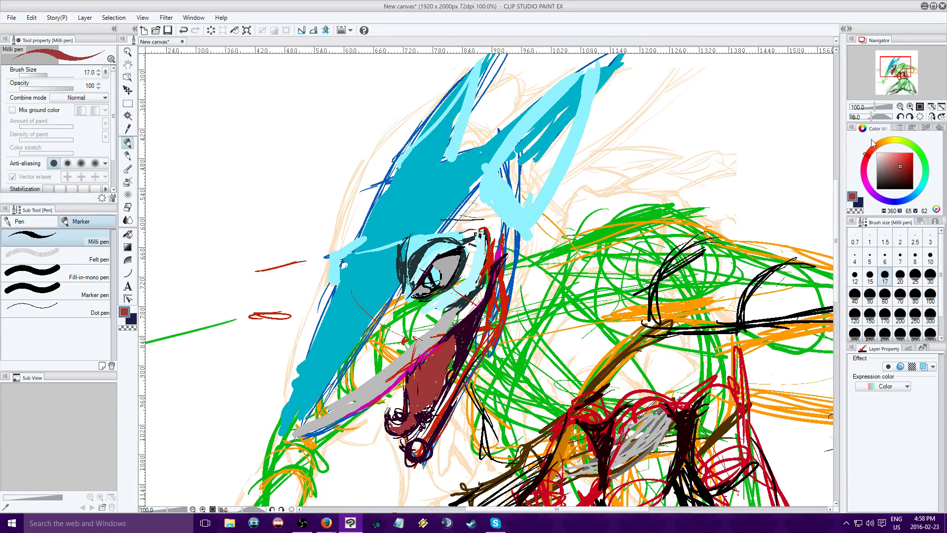
Add light grey (S 0, V 72) accents at the tongue's tip and along the mouth edge
click(876, 163)
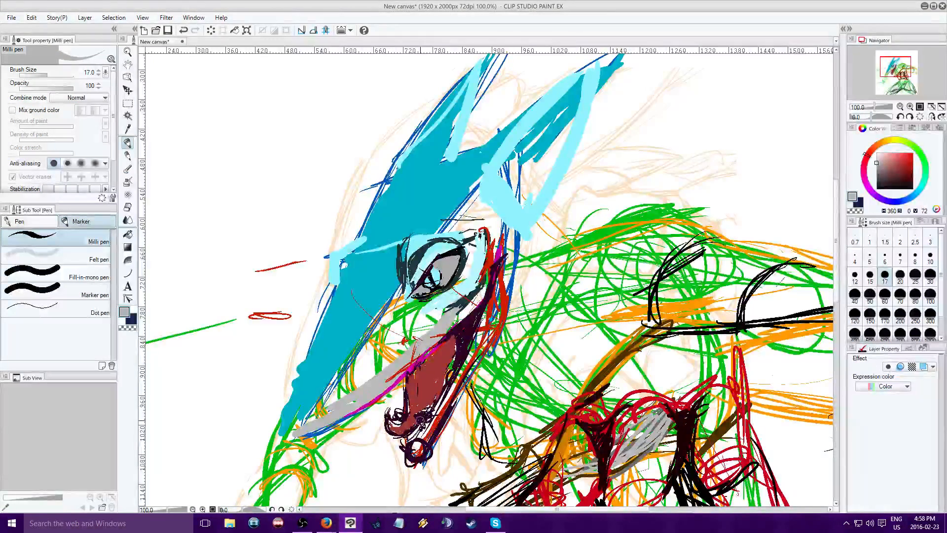
drag(422, 419, 427, 417)
mouse_move(392, 413)
mouse_down()
mouse_move(436, 397)
mouse_move(466, 355)
mouse_up()
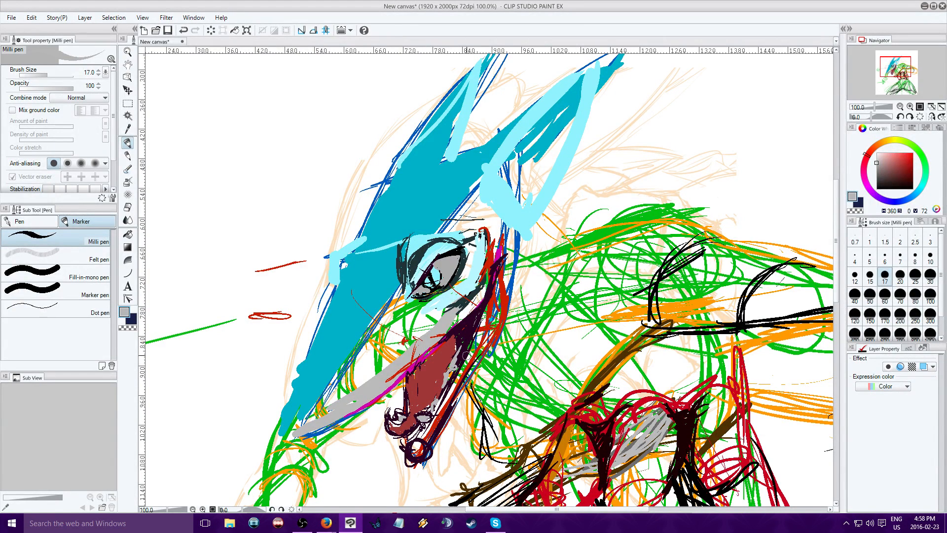
Paint the lower jaw up to the cheek in pale greyish cyan (H 187, S 20, V 88) at brush size 60
right_click(443, 245)
drag(888, 156, 884, 157)
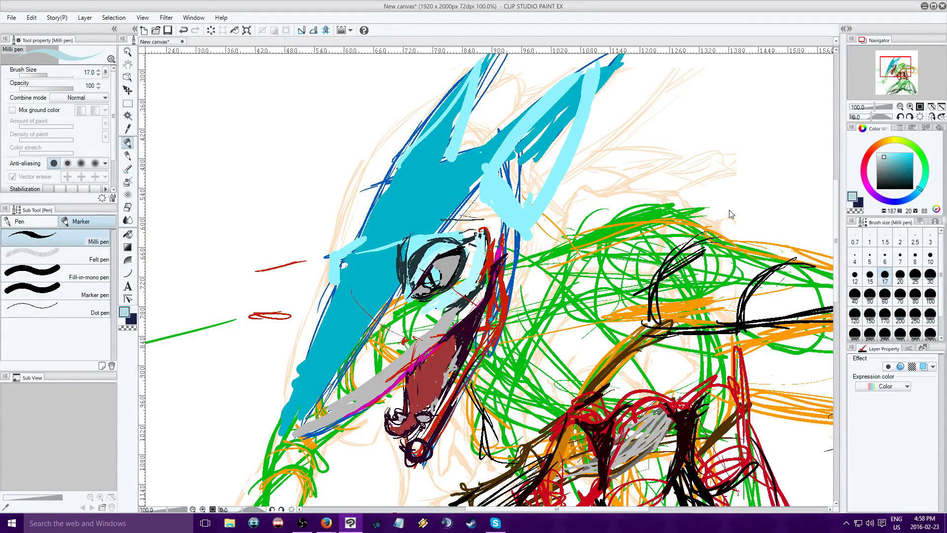
key(bracketright)
key(bracketright)
key(bracketright)
key(bracketright)
key(bracketright)
key(bracketright)
drag(416, 446, 467, 366)
drag(440, 413, 488, 323)
drag(492, 283, 490, 337)
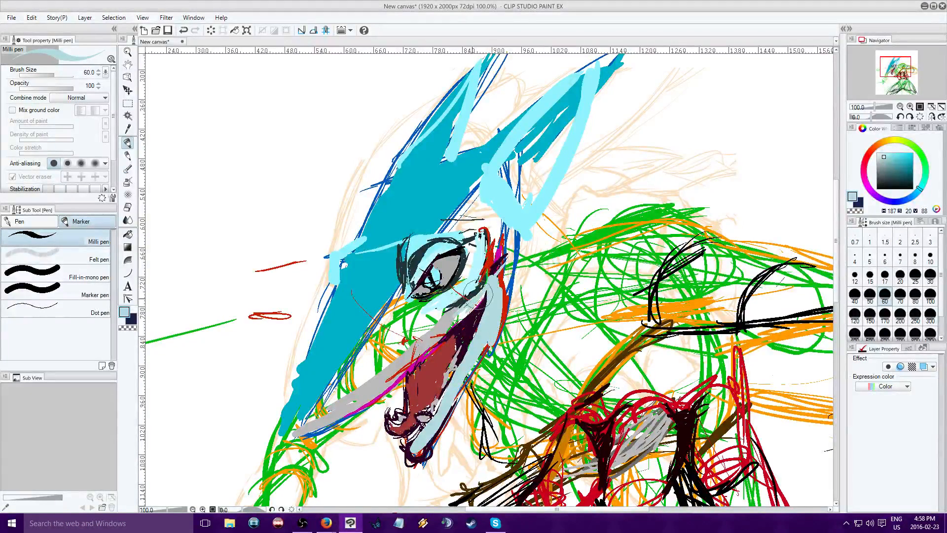
Paint the back corner of the mouth in dusty pink (H 336, S 38, V 80) at brush size 60
click(887, 183)
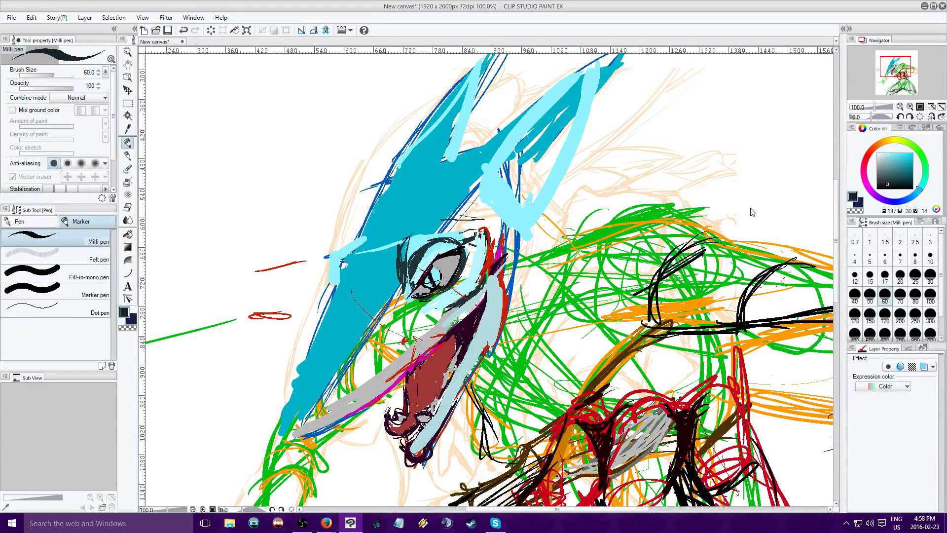
click(900, 274)
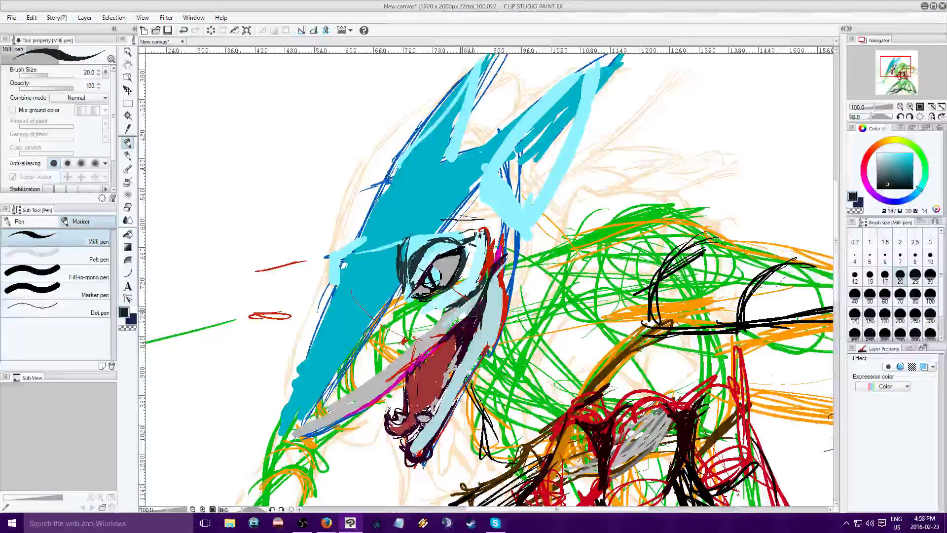
click(881, 148)
click(863, 168)
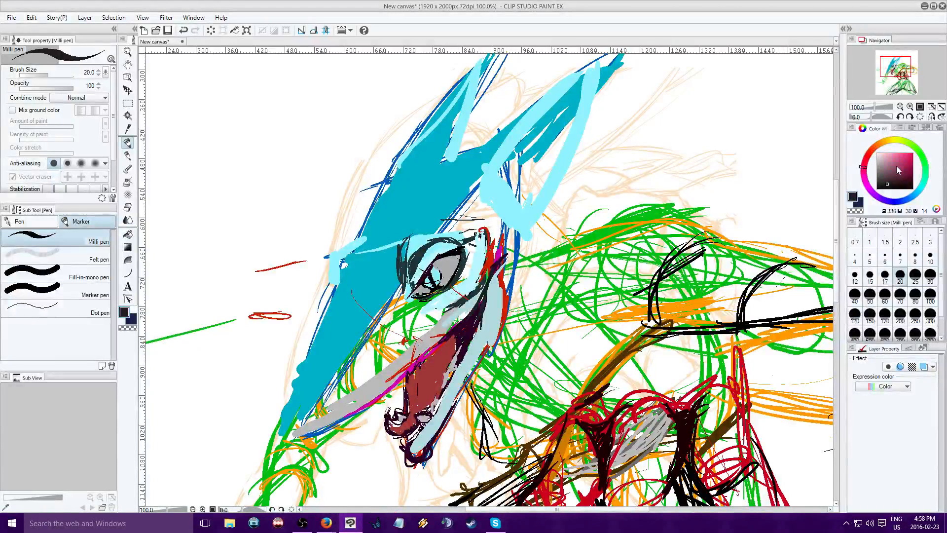
click(890, 160)
click(885, 294)
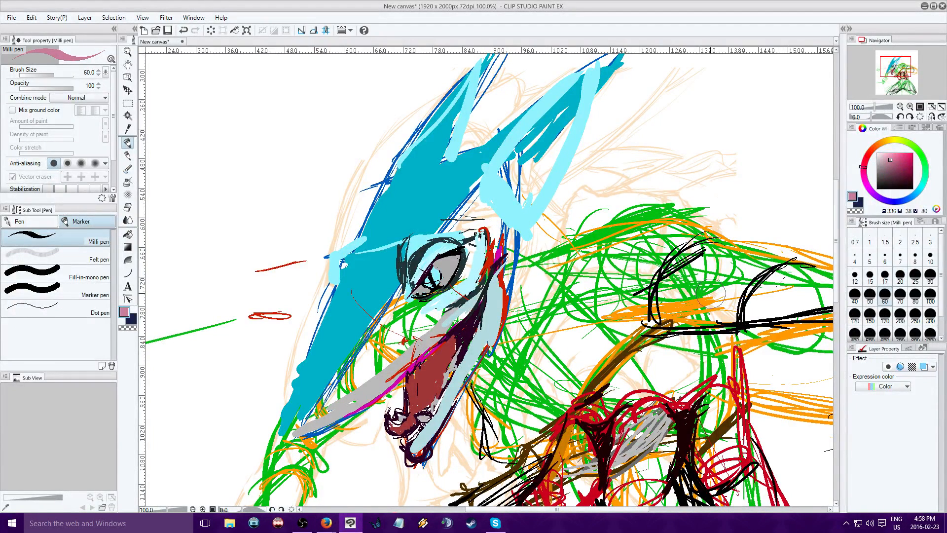
mouse_move(460, 325)
mouse_down()
mouse_move(479, 316)
mouse_move(463, 345)
mouse_move(449, 328)
mouse_move(461, 345)
mouse_move(475, 323)
mouse_move(448, 353)
mouse_up()
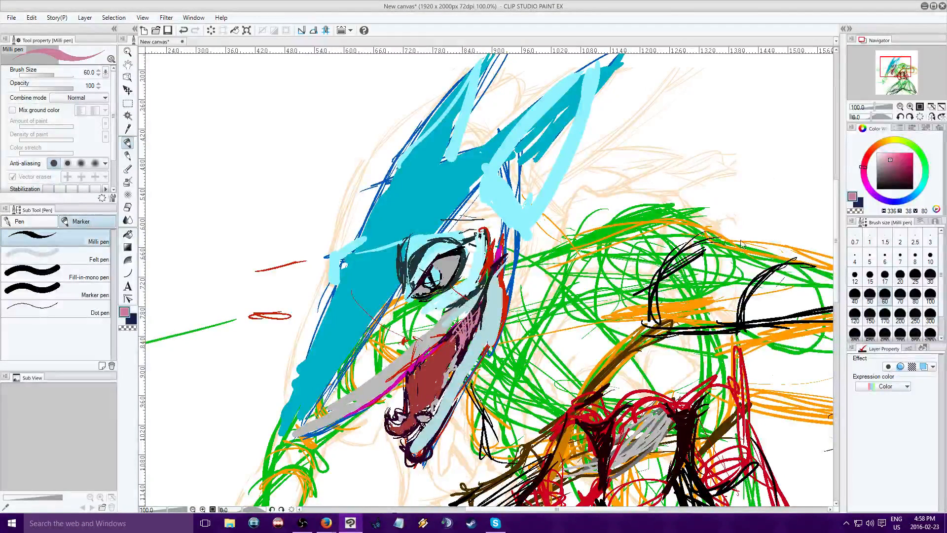
Dab dusty pink near the snout's tip and paint the nostril in dark maroon (H 336, S 77, V 24)
drag(328, 407, 316, 415)
click(895, 171)
drag(895, 171, 904, 180)
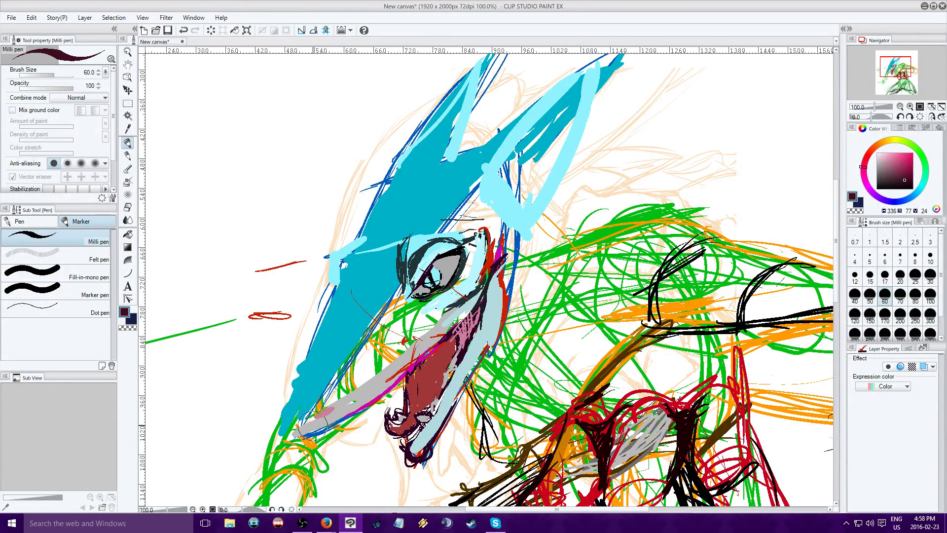
drag(325, 412, 318, 419)
Paint the snout, the area behind the eye and the rear ear's edges in light grey (H 0, S 0, V 73)
alt+click(375, 380)
mouse_move(374, 380)
mouse_down()
mouse_move(355, 384)
mouse_move(354, 357)
mouse_move(374, 329)
mouse_move(348, 396)
mouse_move(400, 312)
mouse_up()
drag(401, 312, 429, 324)
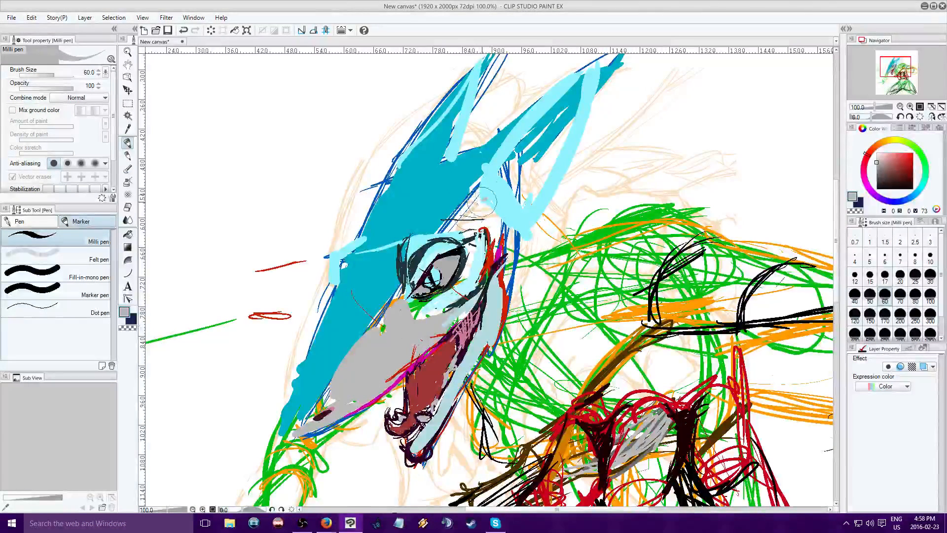
mouse_move(484, 198)
mouse_down()
mouse_move(470, 219)
mouse_move(495, 198)
mouse_move(481, 203)
mouse_move(523, 187)
mouse_move(484, 207)
mouse_move(507, 233)
mouse_move(490, 217)
mouse_move(457, 220)
mouse_move(473, 216)
mouse_move(421, 243)
mouse_move(412, 267)
mouse_move(415, 235)
mouse_move(468, 222)
mouse_move(462, 210)
mouse_move(477, 174)
mouse_move(486, 197)
mouse_move(525, 168)
mouse_move(494, 201)
mouse_move(524, 193)
mouse_move(535, 209)
mouse_move(504, 242)
mouse_move(523, 232)
mouse_move(509, 289)
mouse_move(516, 246)
mouse_move(506, 268)
mouse_up()
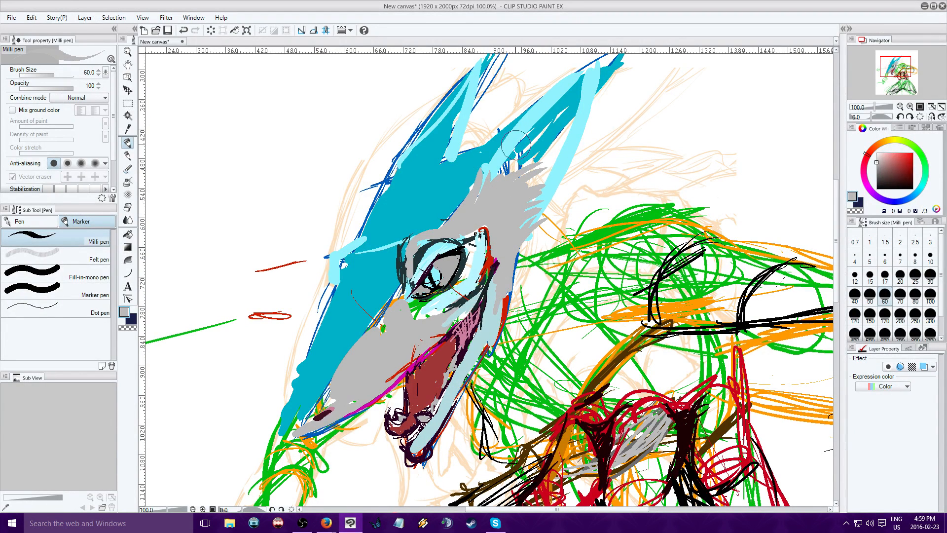
mouse_move(507, 134)
mouse_down()
mouse_move(549, 90)
mouse_move(598, 61)
mouse_move(573, 146)
mouse_move(582, 160)
mouse_move(516, 269)
mouse_up()
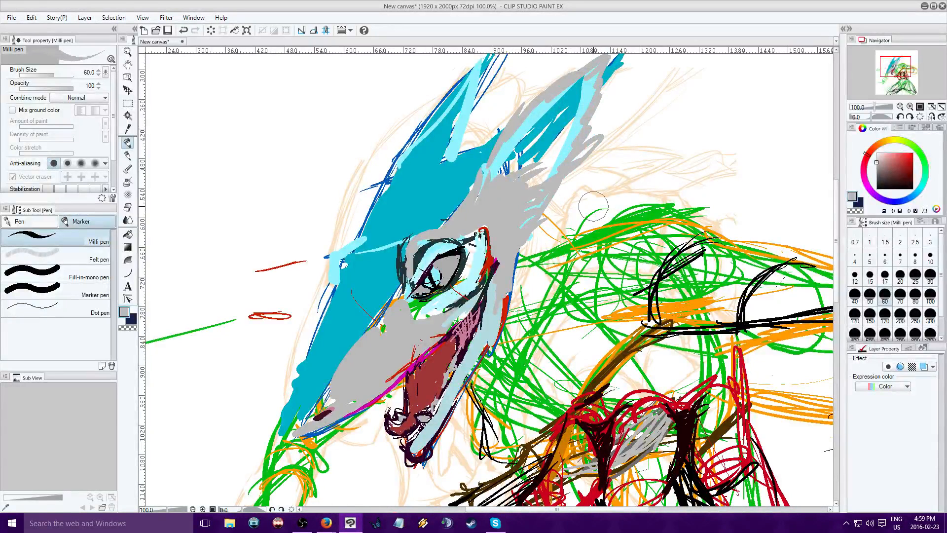
Fill the inside of the rear ear with dark greyish cyan (H 187, S 35, V 41) at brush size 60
click(919, 189)
alt+click(402, 193)
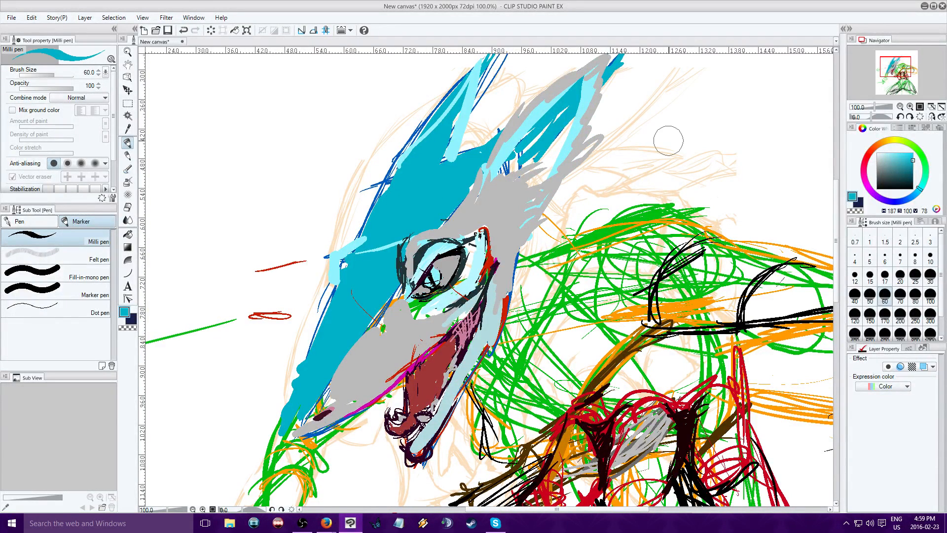
click(890, 175)
mouse_move(495, 169)
mouse_down()
mouse_move(515, 132)
mouse_move(570, 85)
mouse_move(529, 127)
mouse_move(584, 86)
mouse_move(591, 101)
mouse_move(553, 170)
mouse_move(528, 163)
mouse_move(573, 94)
mouse_move(513, 148)
mouse_up()
mouse_move(895, 62)
mouse_down()
mouse_move(906, 89)
mouse_move(898, 78)
mouse_up()
click(900, 107)
click(900, 107)
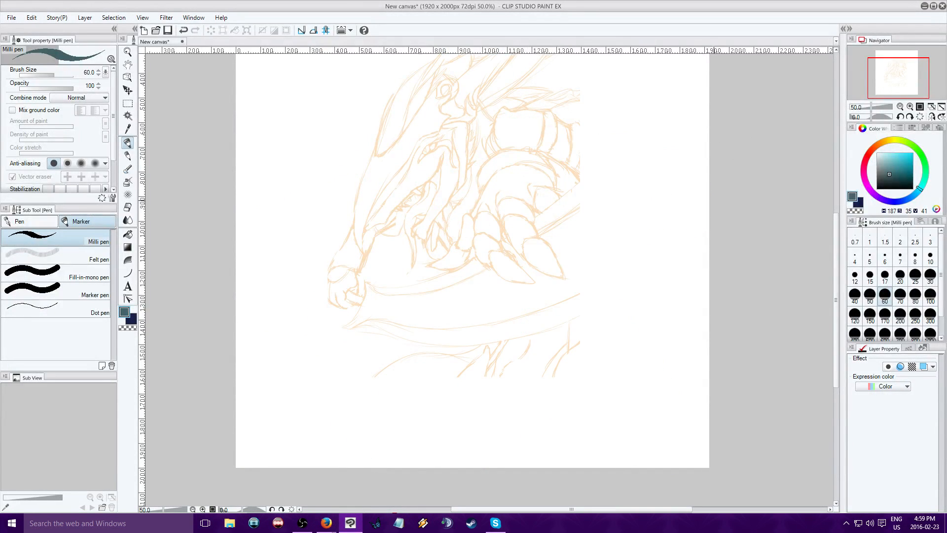
drag(895, 78, 898, 72)
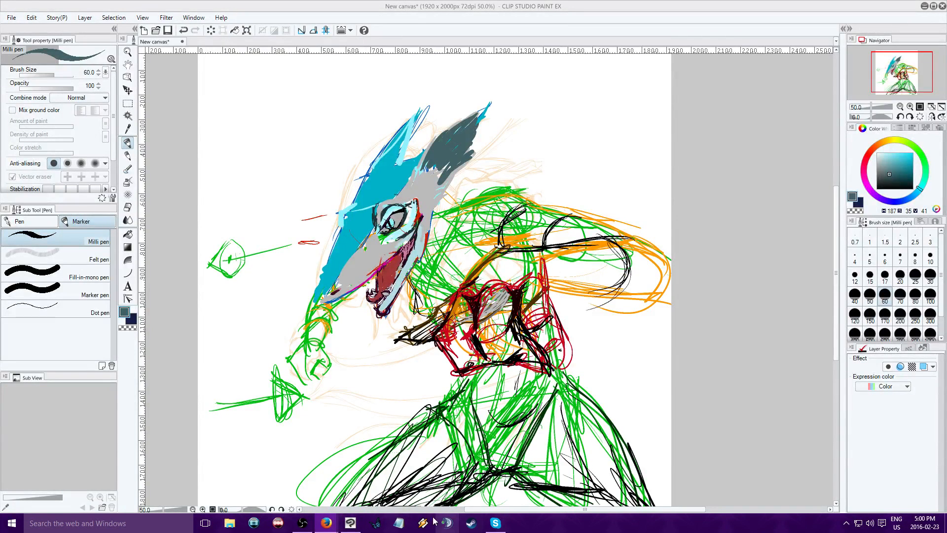
Paint a light orange (H 37, S 62, V 100) plate along the bridge of the snout, extending past its tip
click(351, 524)
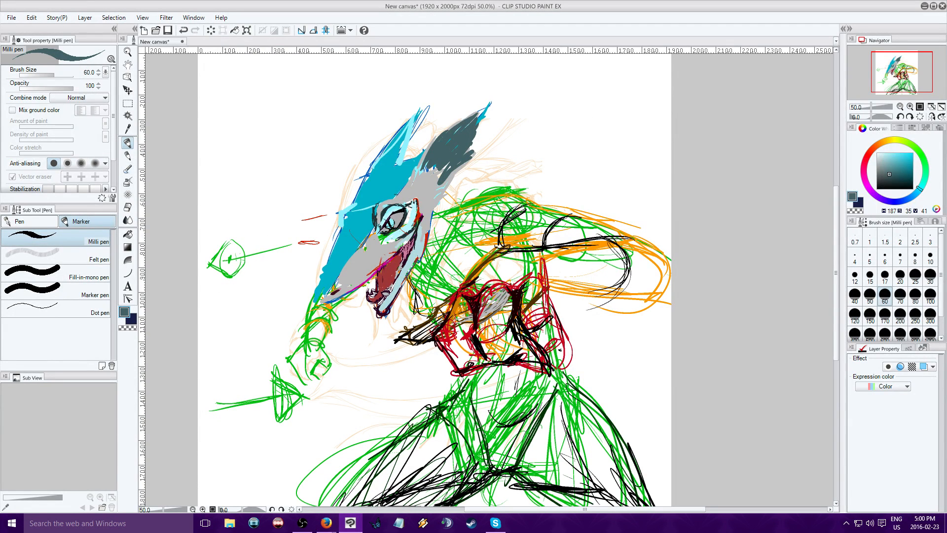
click(899, 152)
click(882, 140)
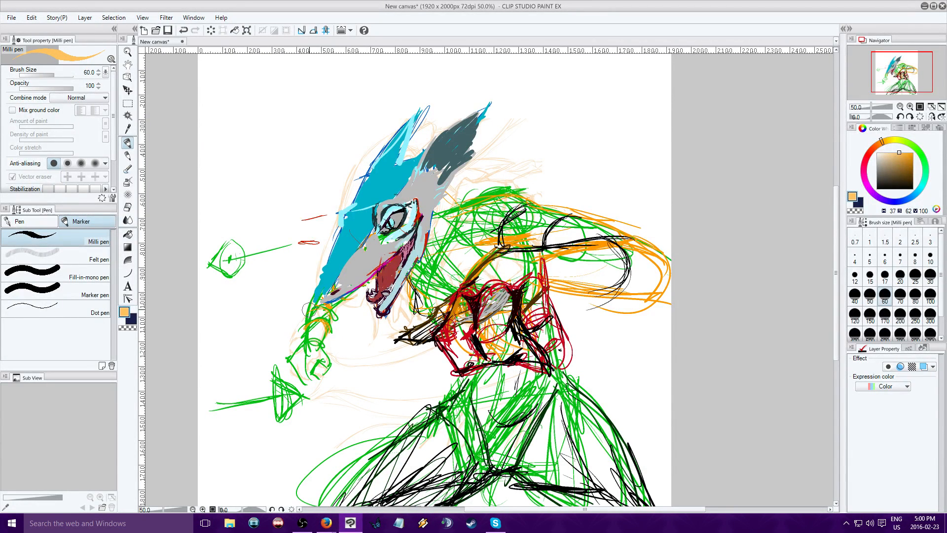
mouse_move(339, 216)
mouse_down()
mouse_move(323, 248)
mouse_move(306, 328)
mouse_up()
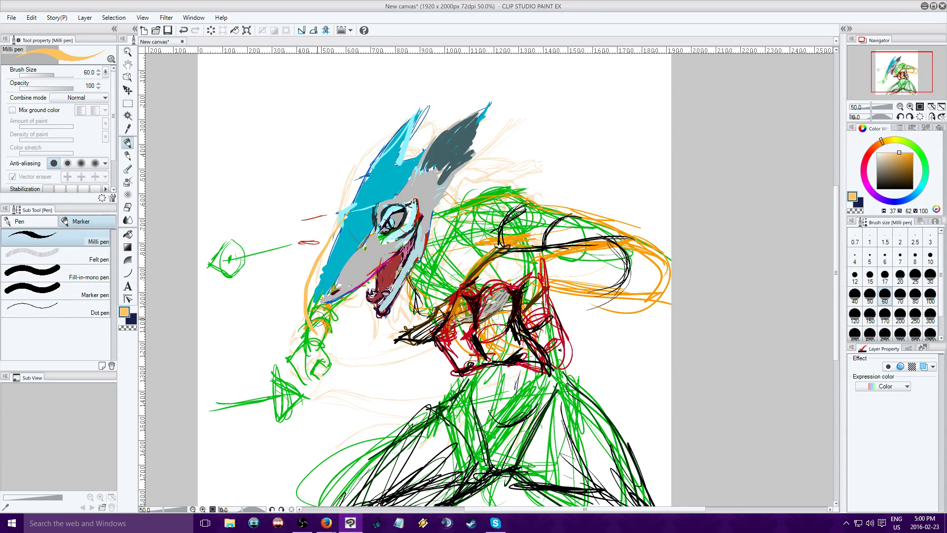
drag(327, 278, 339, 257)
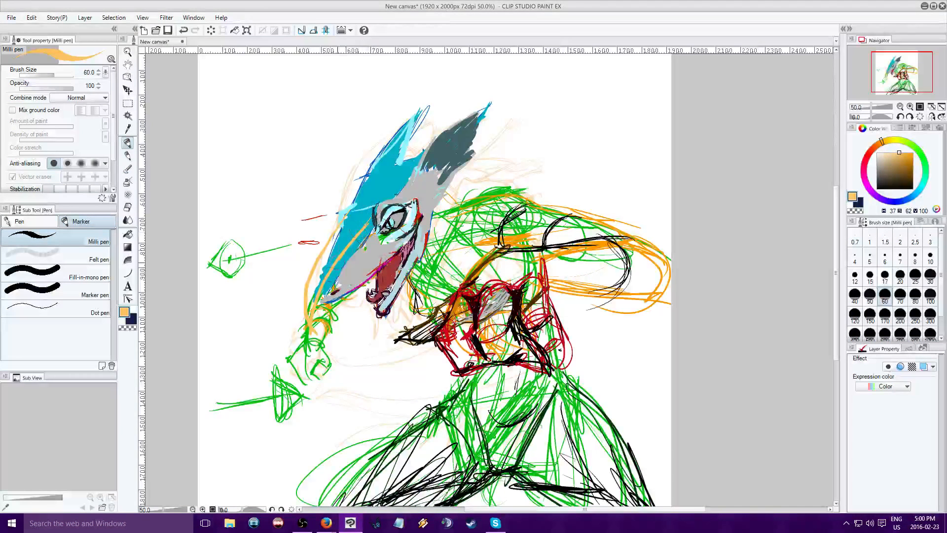
drag(310, 311, 325, 254)
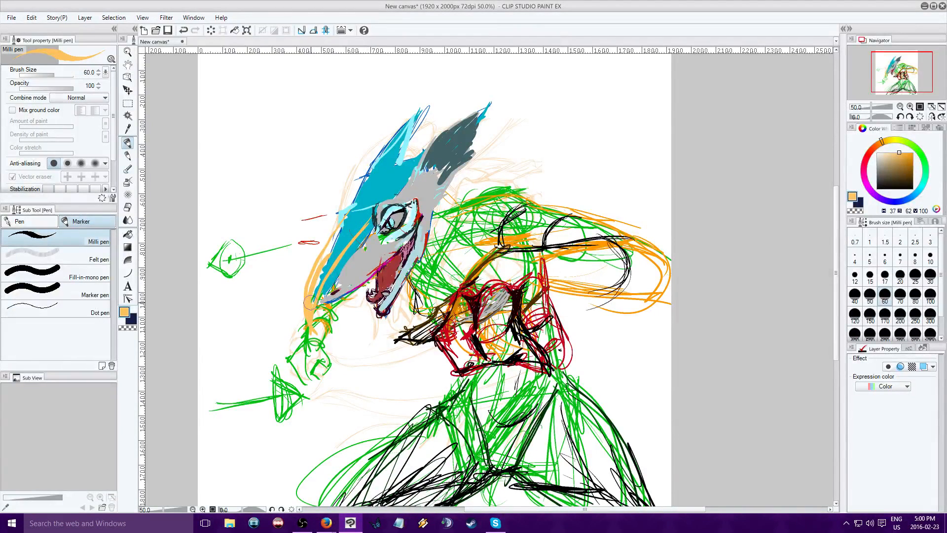
mouse_move(311, 304)
mouse_down()
mouse_move(359, 222)
mouse_move(306, 303)
mouse_move(323, 252)
mouse_move(366, 207)
mouse_move(306, 292)
mouse_move(316, 288)
mouse_move(314, 305)
mouse_move(348, 240)
mouse_move(340, 232)
mouse_up()
Shade the inner edge of the orange snout plate in brown (H 29, S 64, V 57) and extend the brown up over the forehead
click(901, 168)
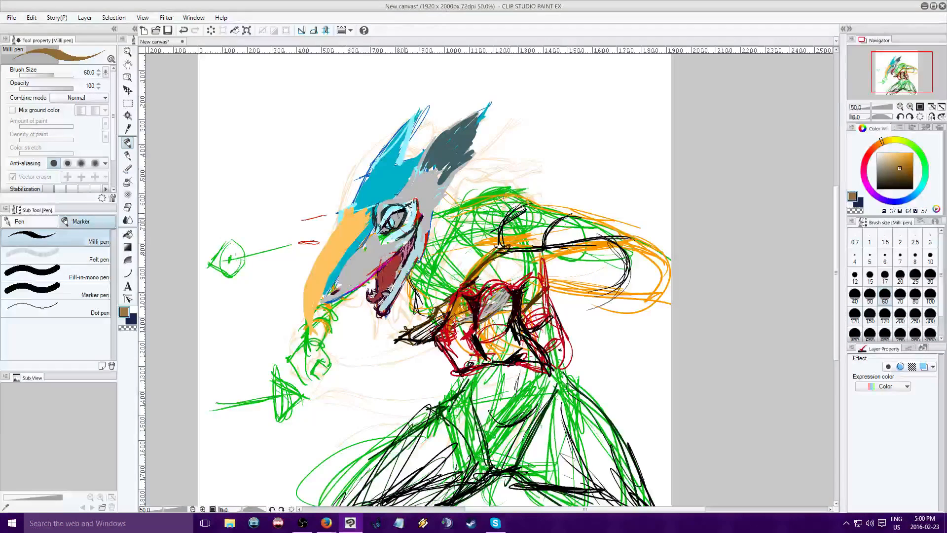
click(877, 143)
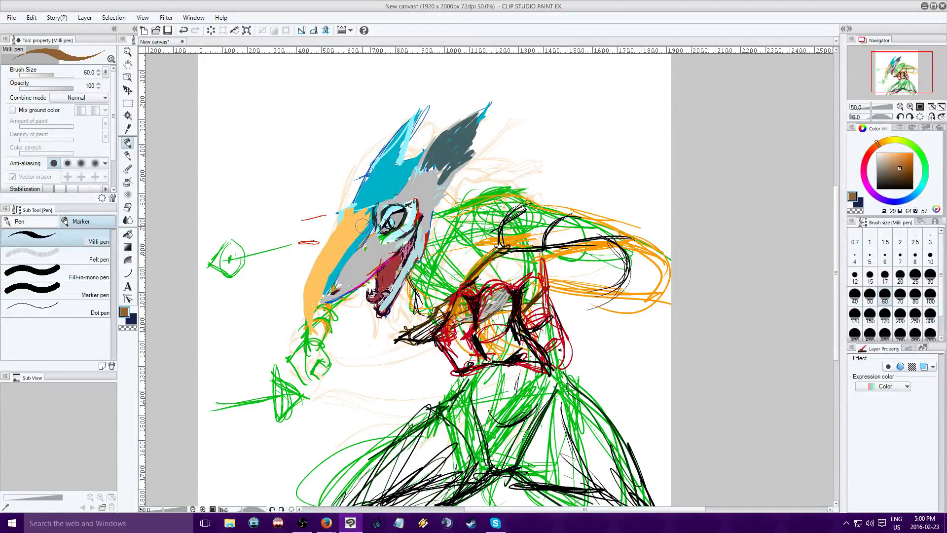
mouse_move(357, 223)
mouse_down()
mouse_move(310, 316)
mouse_move(346, 247)
mouse_up()
drag(313, 315, 367, 211)
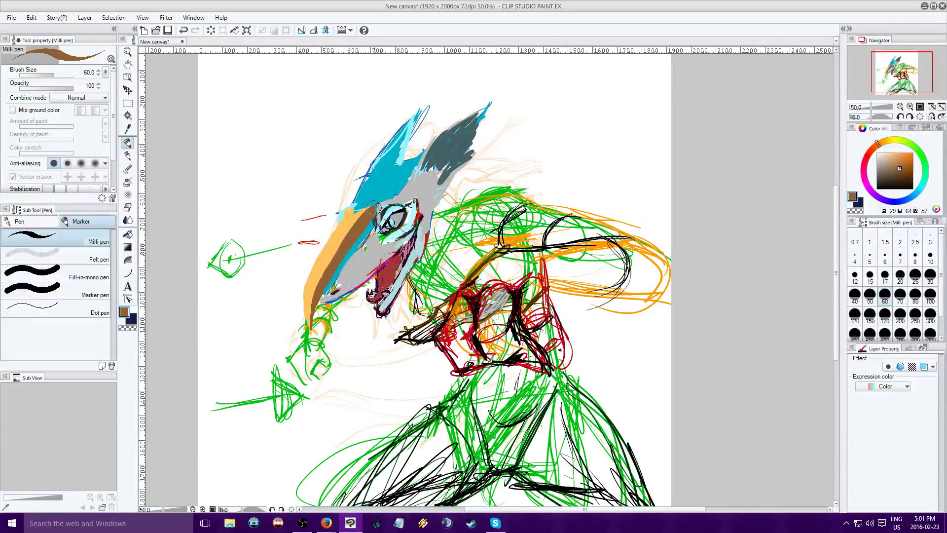
click(325, 525)
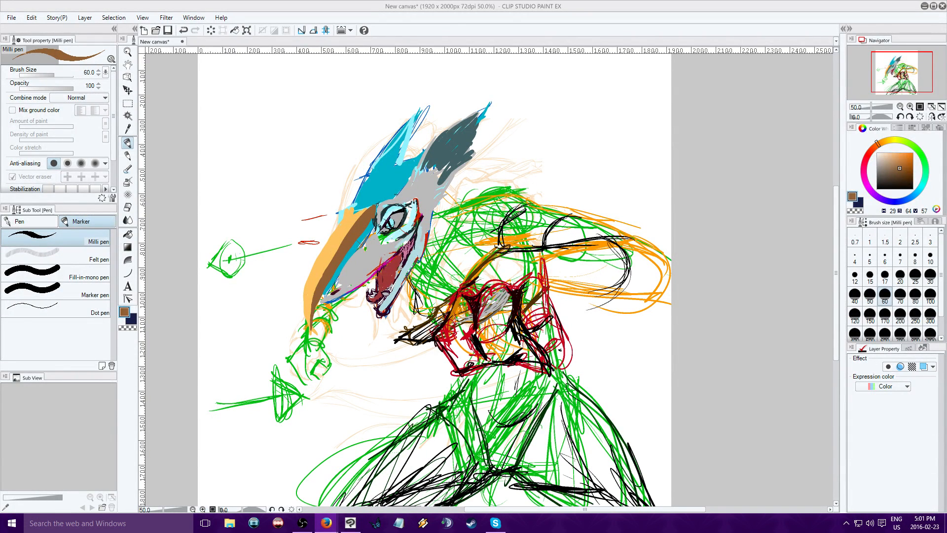
click(351, 529)
mouse_move(349, 205)
mouse_down()
mouse_move(373, 174)
mouse_move(370, 203)
mouse_up()
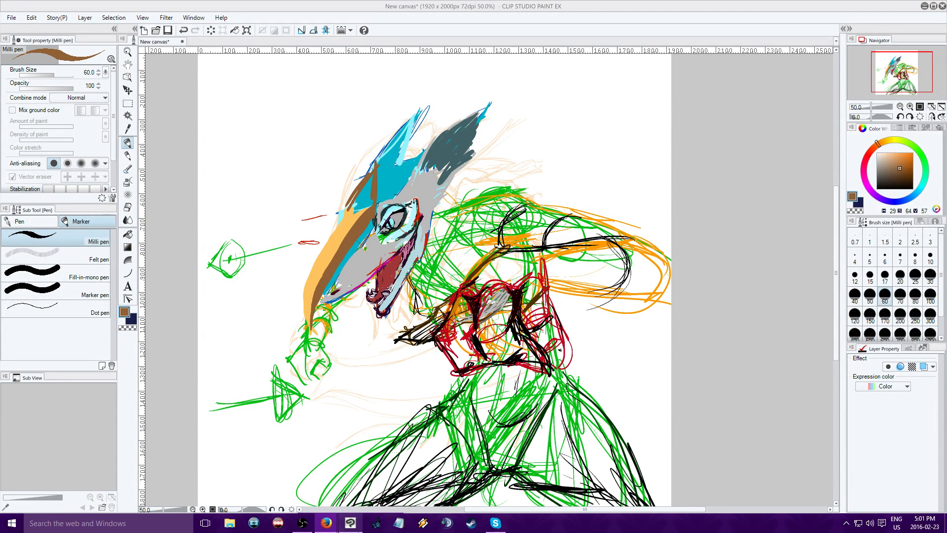
mouse_move(394, 186)
mouse_down()
mouse_move(378, 209)
mouse_move(380, 195)
mouse_move(365, 210)
mouse_move(369, 170)
mouse_move(345, 224)
mouse_up()
Paint light orange (H 37, S 62, V 100) along the forehead crest's front edge and across the brow
alt+click(342, 222)
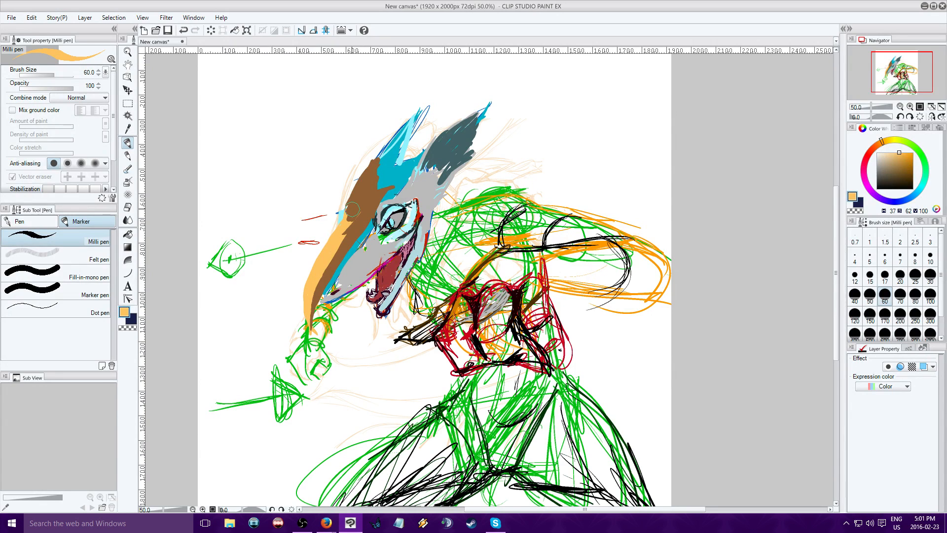
drag(352, 209, 360, 188)
mouse_move(346, 227)
mouse_down()
mouse_move(353, 200)
mouse_move(344, 234)
mouse_move(365, 161)
mouse_move(379, 151)
mouse_move(360, 188)
mouse_move(381, 145)
mouse_up()
mouse_move(380, 145)
mouse_down()
mouse_move(377, 195)
mouse_move(380, 152)
mouse_move(404, 184)
mouse_move(377, 188)
mouse_move(380, 201)
mouse_up()
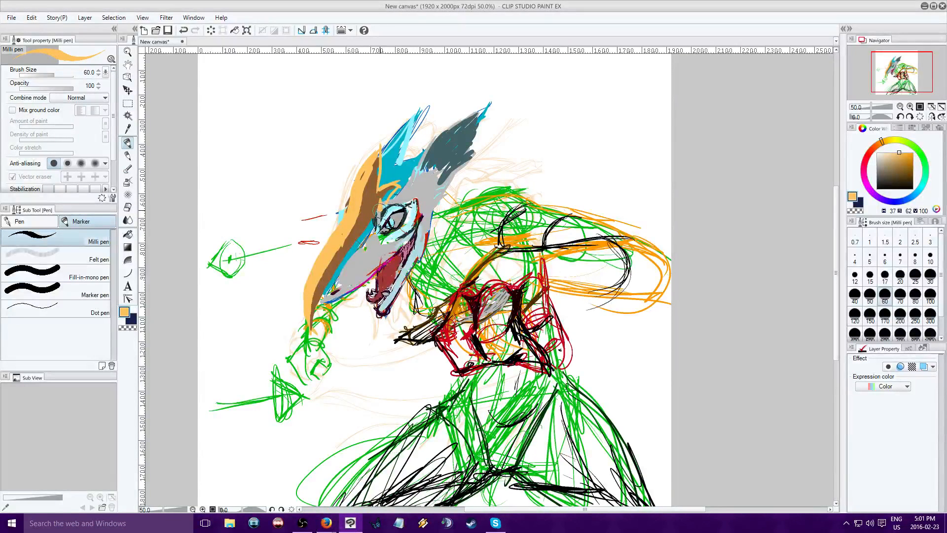
click(387, 222)
mouse_move(354, 249)
mouse_down()
mouse_move(380, 218)
mouse_move(349, 253)
mouse_move(391, 191)
mouse_up()
Outline the forehead crest and shade the brow in dark brown (H 37, S 77, V 43)
click(905, 173)
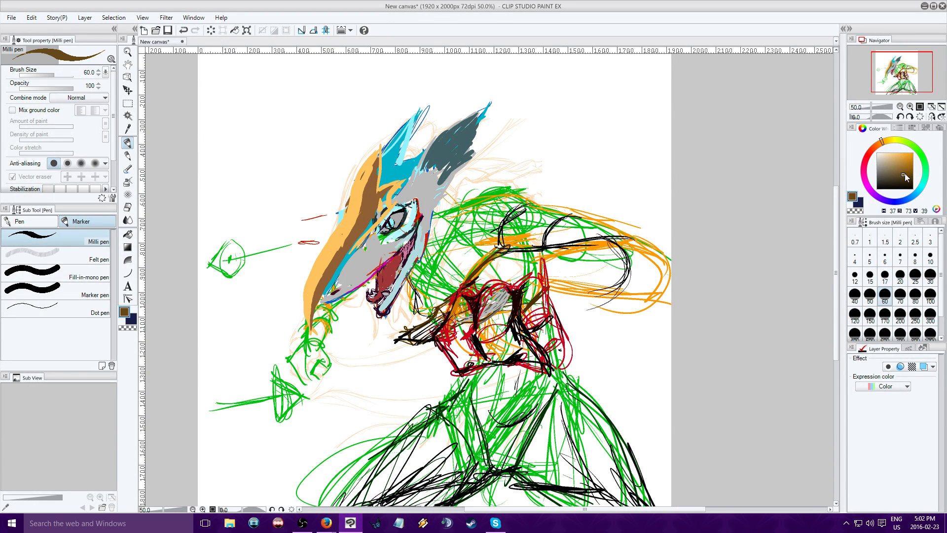
drag(401, 186, 352, 245)
mouse_move(336, 210)
mouse_down()
mouse_move(351, 236)
mouse_move(331, 229)
mouse_move(345, 185)
mouse_move(399, 131)
mouse_move(376, 171)
mouse_move(376, 206)
mouse_up()
drag(378, 142, 376, 198)
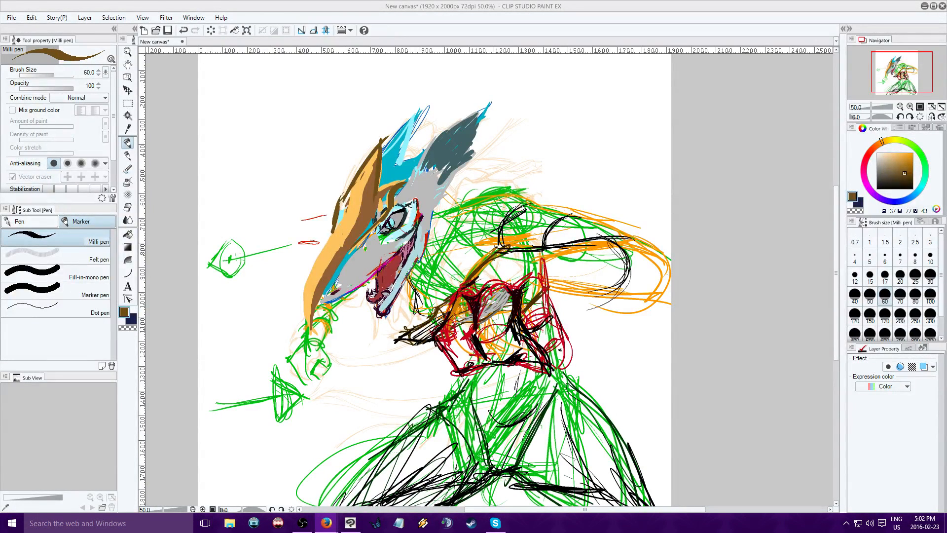
Paint the area below and behind the eye in muted red (H 359, S 65, V 62)
alt+click(382, 269)
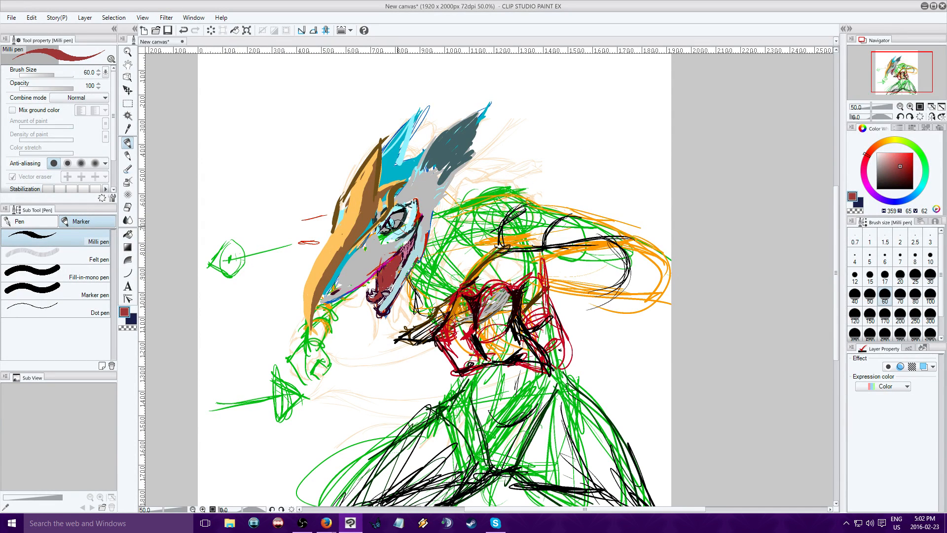
mouse_move(389, 234)
mouse_down()
mouse_move(412, 229)
mouse_move(398, 231)
mouse_move(411, 227)
mouse_move(406, 213)
mouse_move(418, 230)
mouse_up()
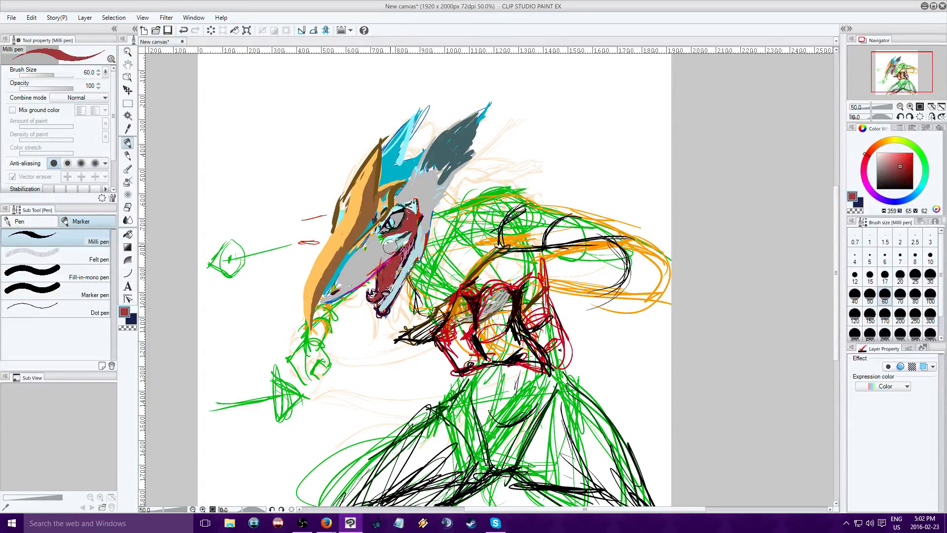
Try a pure white (S 0, V 100) highlight along the upper jaw
alt+click(385, 256)
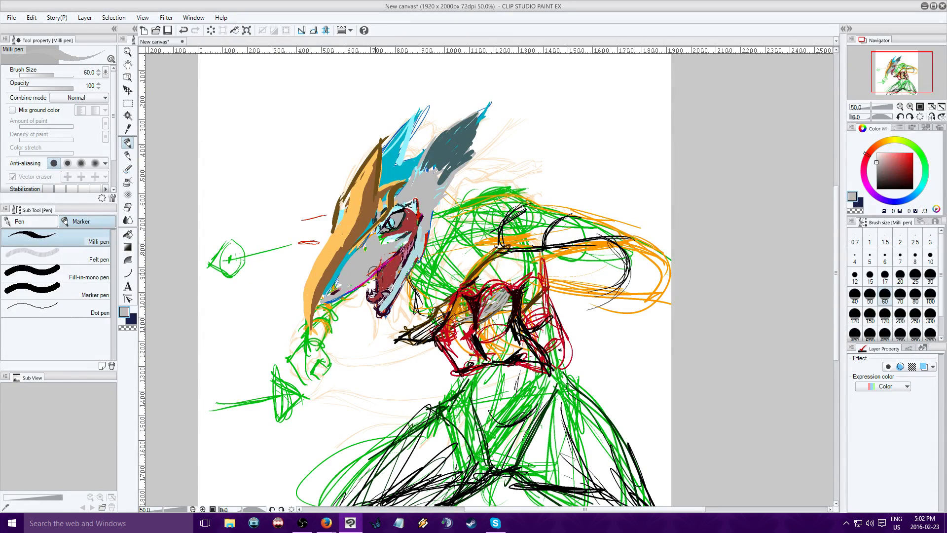
key(alt+Tab)
key(alt+Tab)
drag(884, 155, 732, 173)
drag(391, 253, 351, 288)
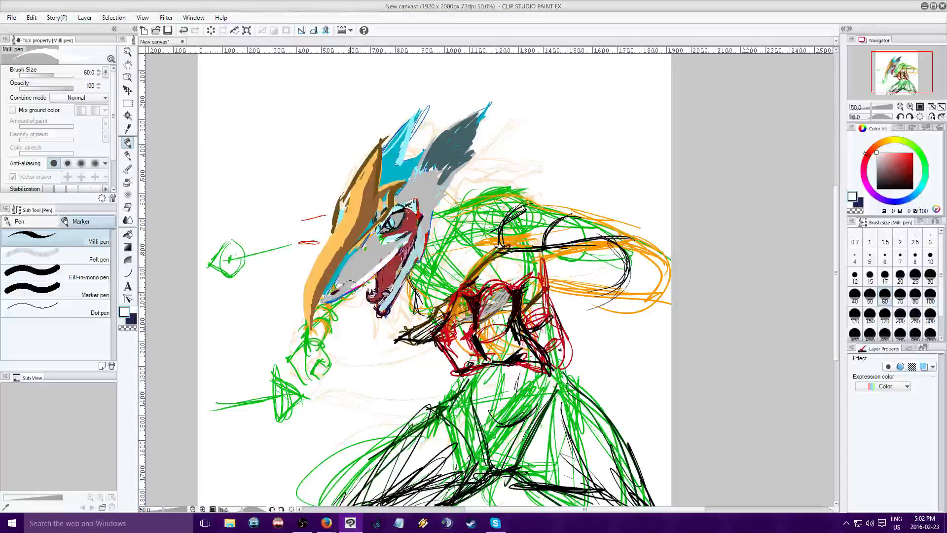
key(alt+Tab)
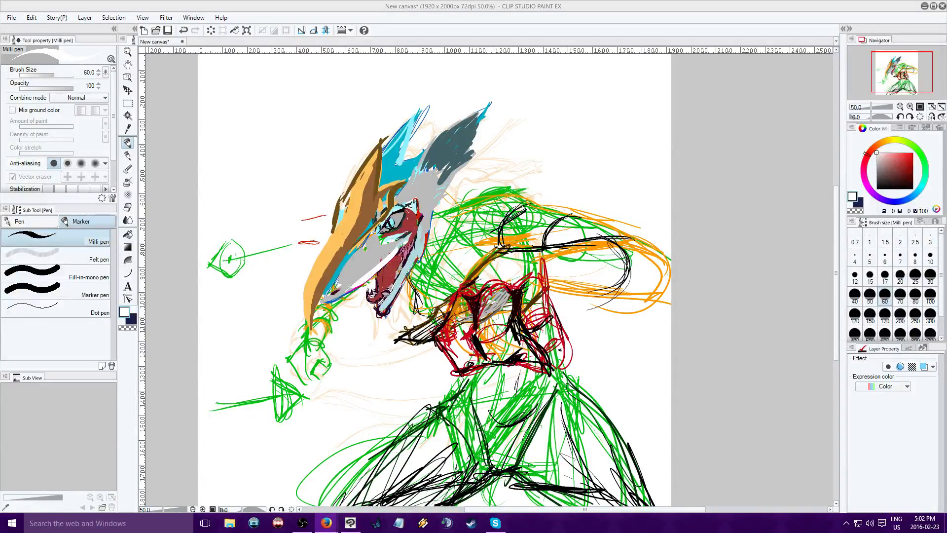
key(alt+Tab)
key(ctrl+z)
Highlight the snout and the area behind the eye in very light grey (H 0, S 0, V 89)
click(875, 157)
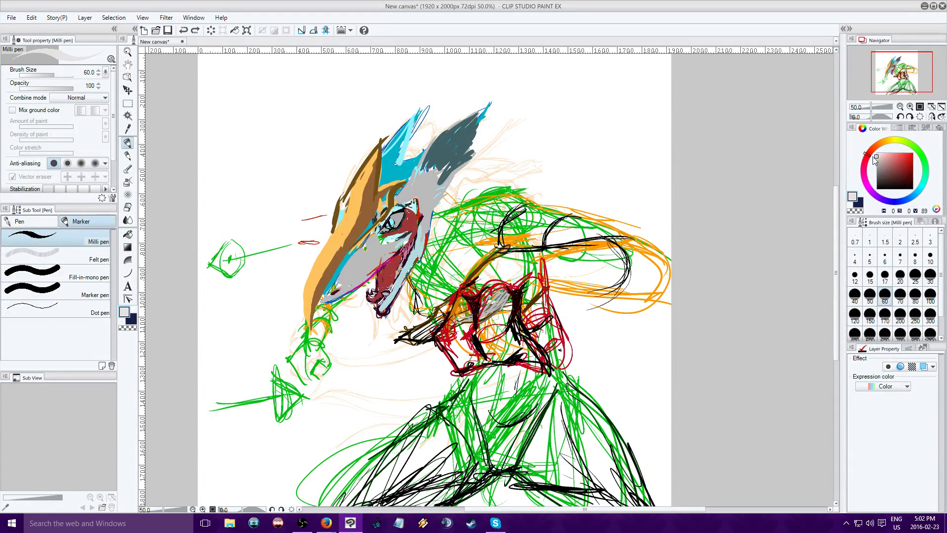
mouse_move(348, 285)
mouse_down()
mouse_move(393, 252)
mouse_move(403, 235)
mouse_move(393, 234)
mouse_move(408, 225)
mouse_move(372, 231)
mouse_move(401, 224)
mouse_up()
key(ctrl+z)
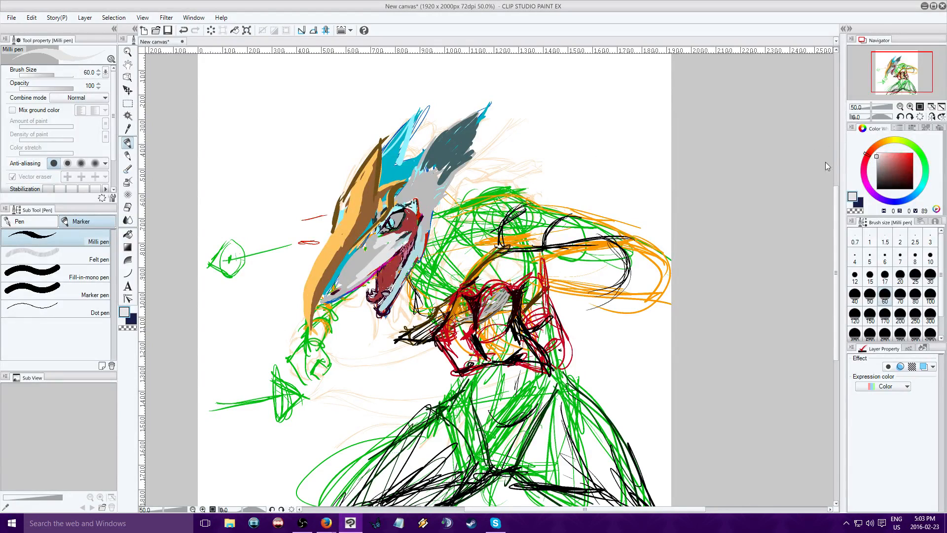
Draw a dark brown (H 37, S 77, V 43) line from the brow down behind the eye
alt+click(379, 175)
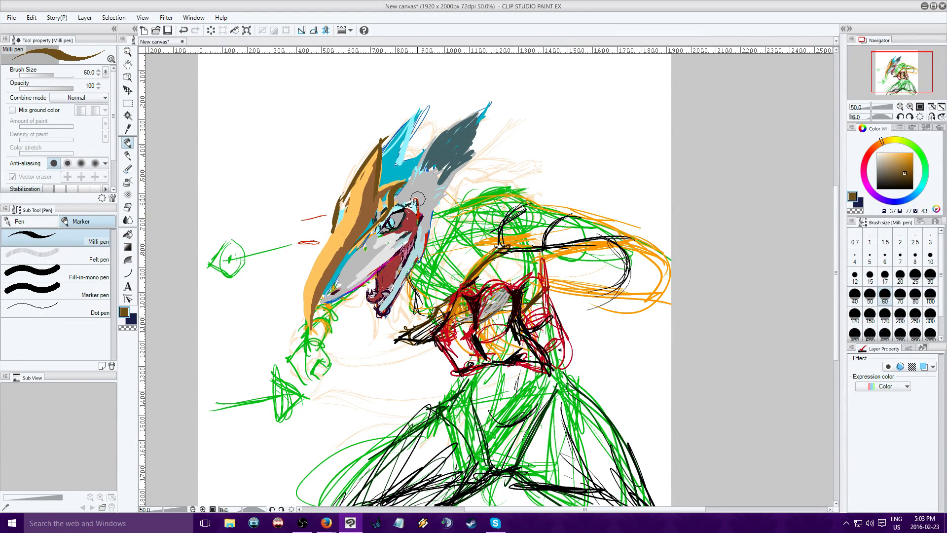
drag(418, 199, 429, 223)
key(alt+Tab)
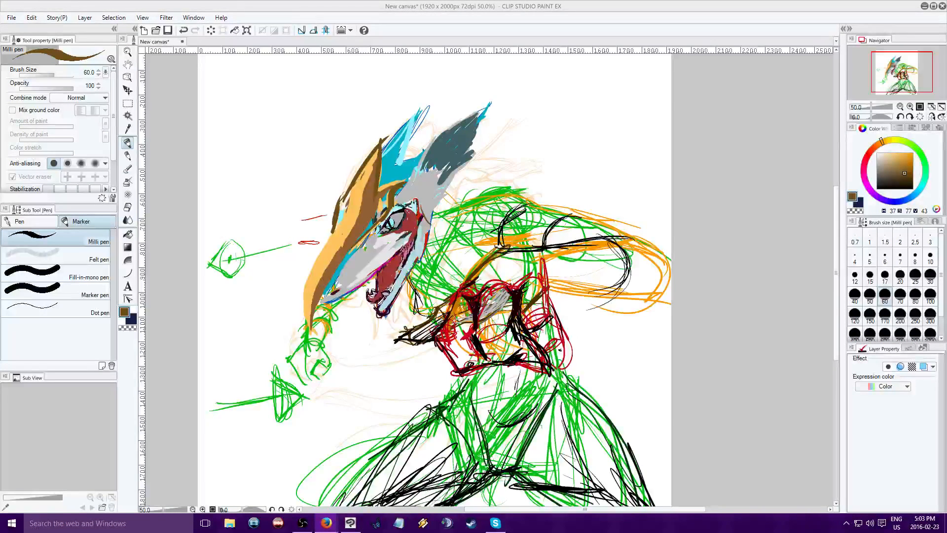
click(422, 209)
mouse_move(399, 191)
mouse_down()
mouse_move(429, 195)
mouse_move(434, 228)
mouse_up()
Extend the dark brown outline across the back of the head and add angular lines running down toward the shoulder
key(alt+Tab)
click(420, 170)
mouse_move(405, 188)
mouse_down()
mouse_move(442, 178)
mouse_move(449, 231)
mouse_up()
key(alt+Tab)
click(439, 184)
drag(422, 180, 467, 179)
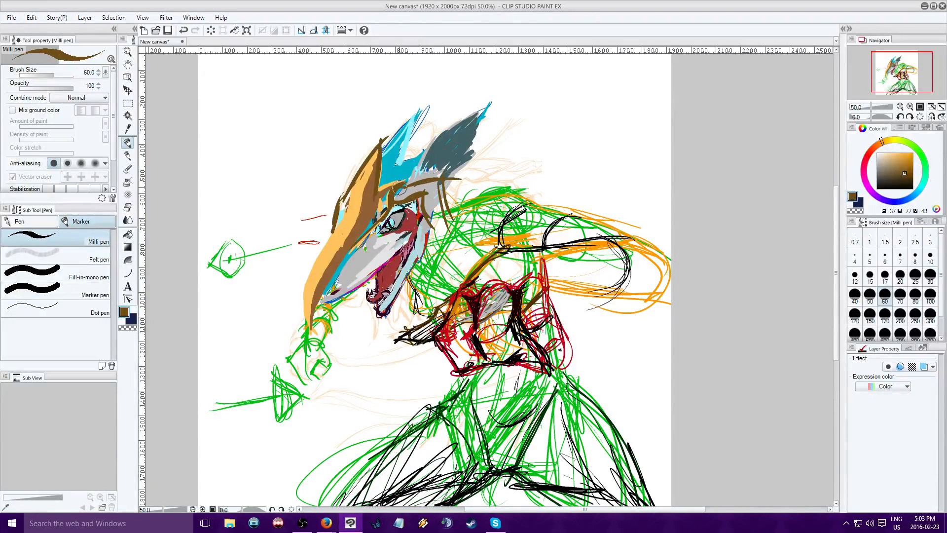
mouse_move(399, 189)
mouse_down()
mouse_move(462, 181)
mouse_move(458, 220)
mouse_up()
drag(447, 181, 468, 261)
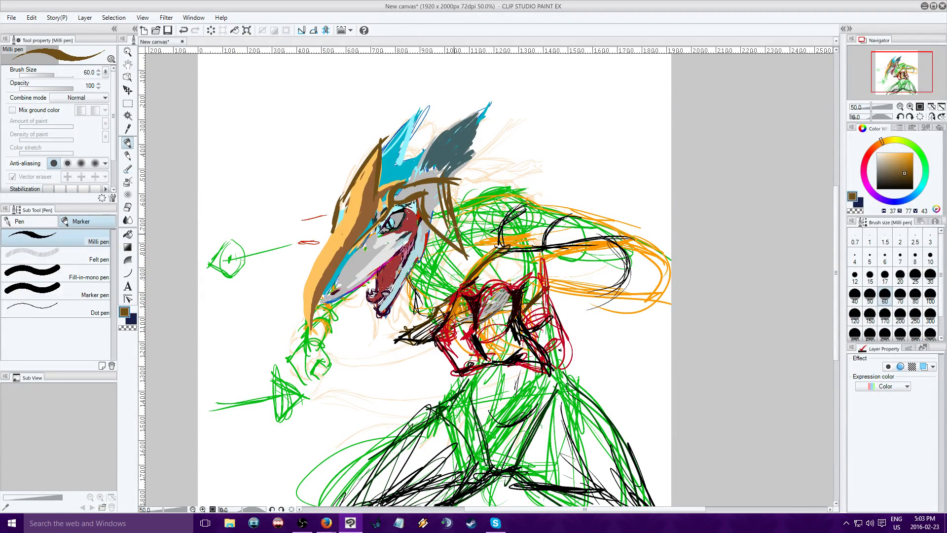
Undo the last brown strokes and redraw the rear line straight down behind the cheek
key(alt+Tab)
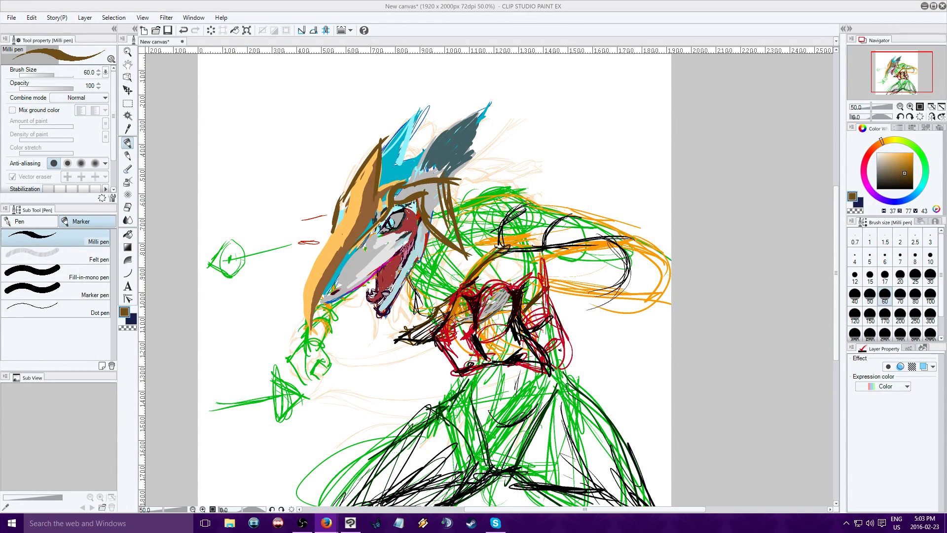
click(437, 281)
key(ctrl+z)
key(ctrl+z)
key(ctrl+z)
key(ctrl+z)
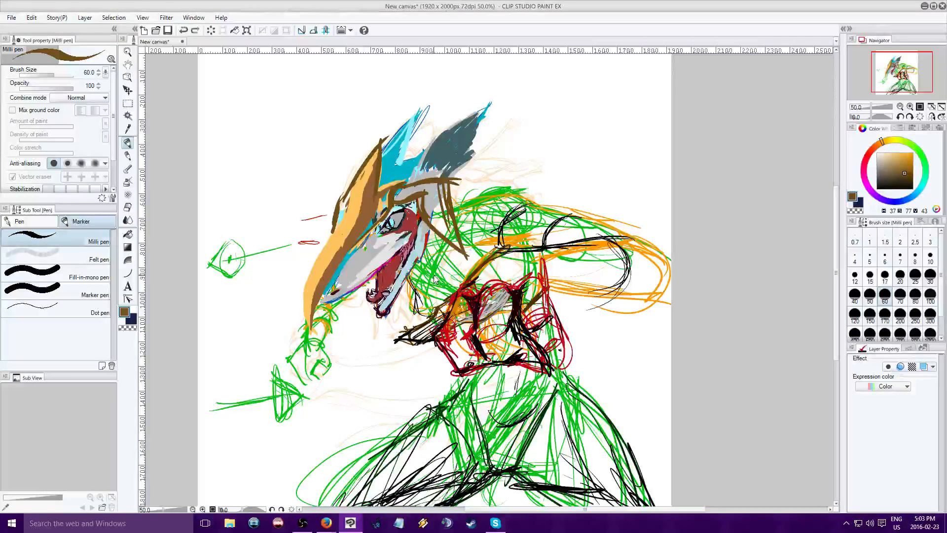
drag(442, 202, 435, 260)
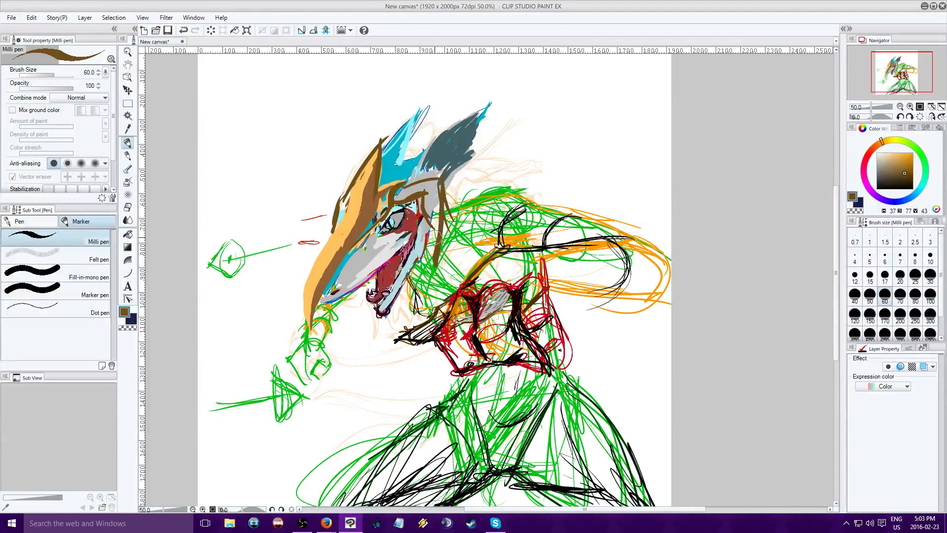
Draw the dark brown front edge of the cheek guard, running from behind the eye down to meet the rear line in a point
drag(420, 196, 436, 270)
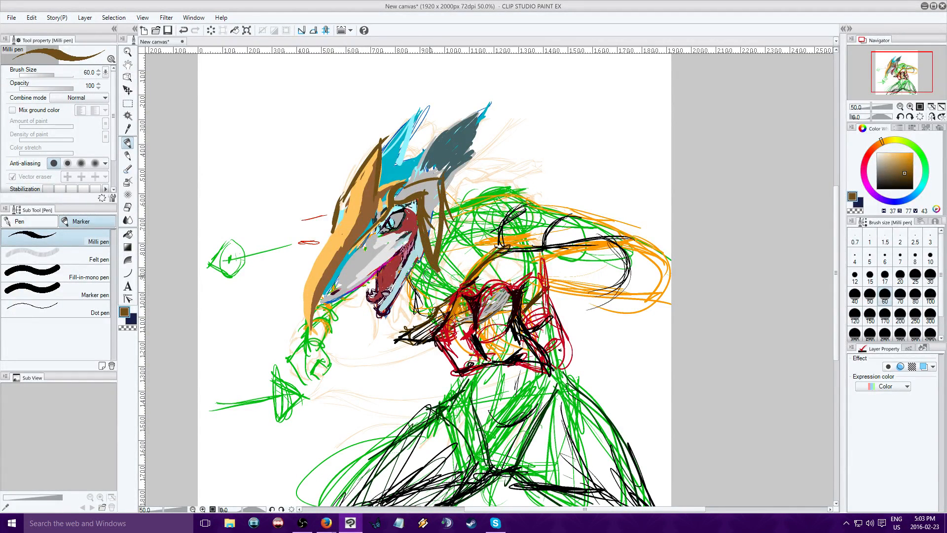
key(alt+Tab)
key(alt+Tab)
key(alt+Tab)
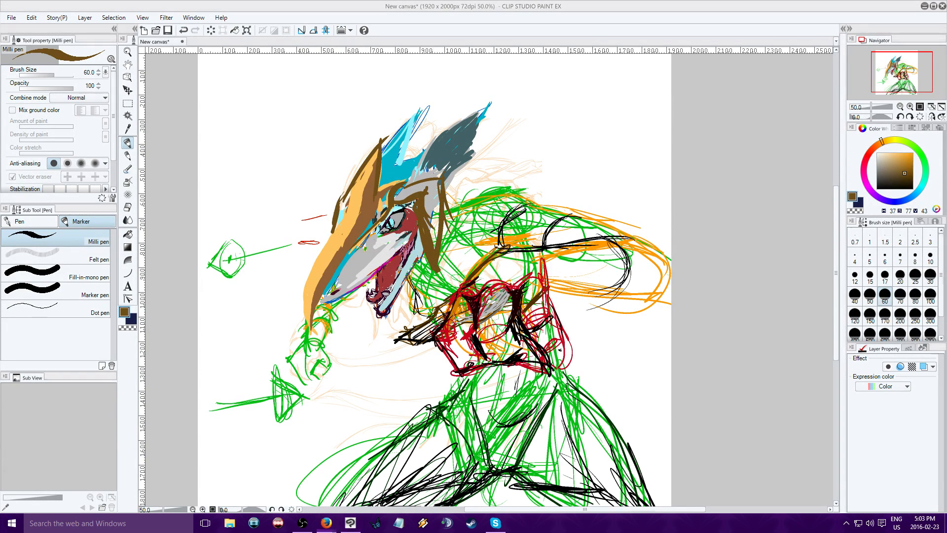
key(alt+Tab)
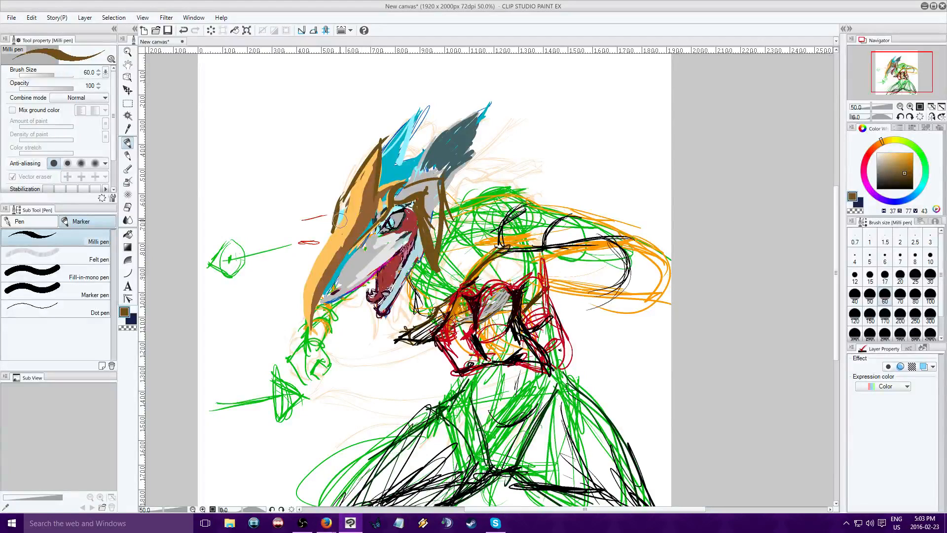
Sample the snout plate's light orange (H 37, S 62, V 100), fill the cheek guard, and add its upper edge and a round shape above the brow
alt+click(340, 220)
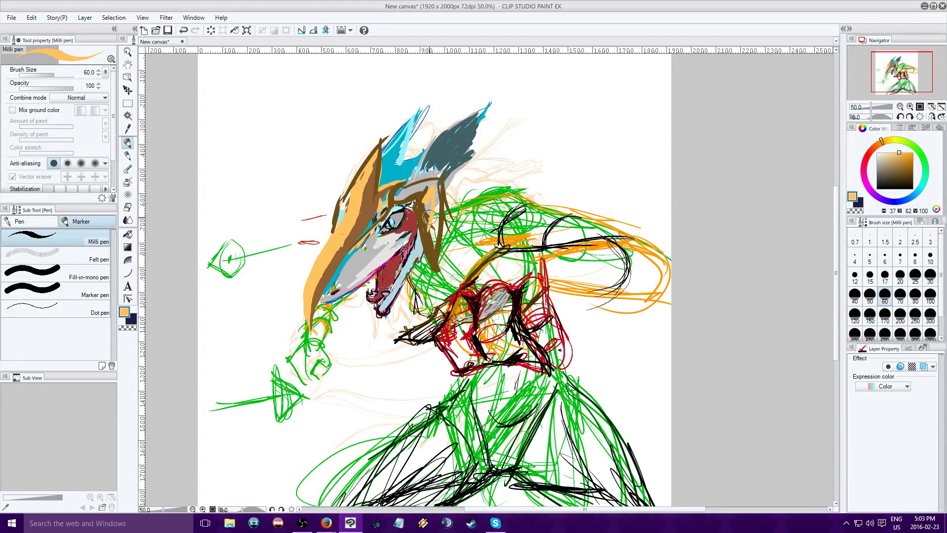
key(alt+Tab)
key(alt+Tab)
mouse_move(431, 192)
mouse_down()
mouse_move(409, 193)
mouse_move(422, 195)
mouse_up()
key(alt+Tab)
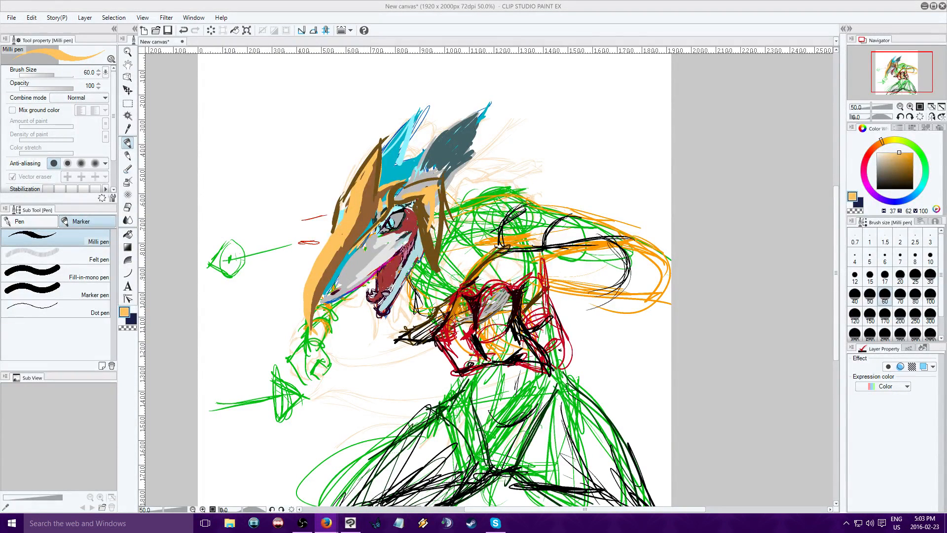
key(alt+Tab)
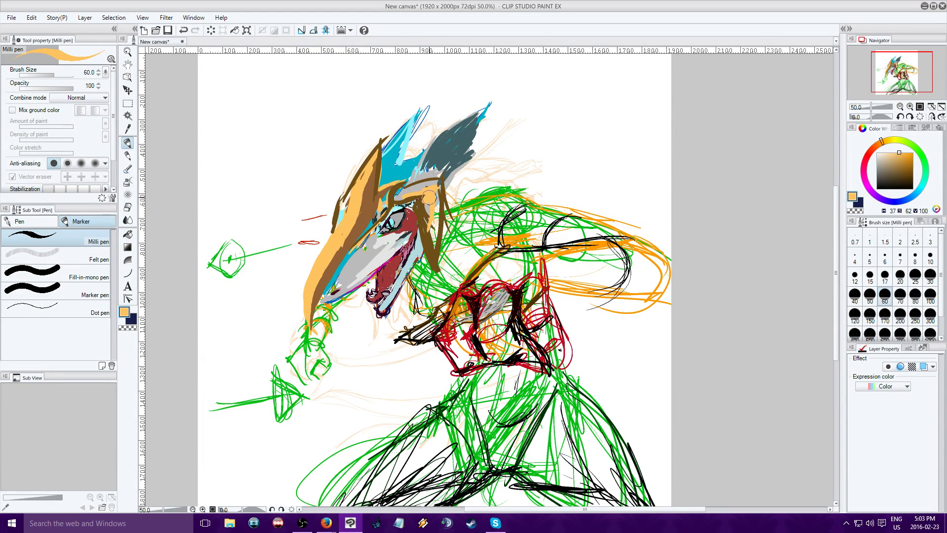
drag(424, 195, 433, 252)
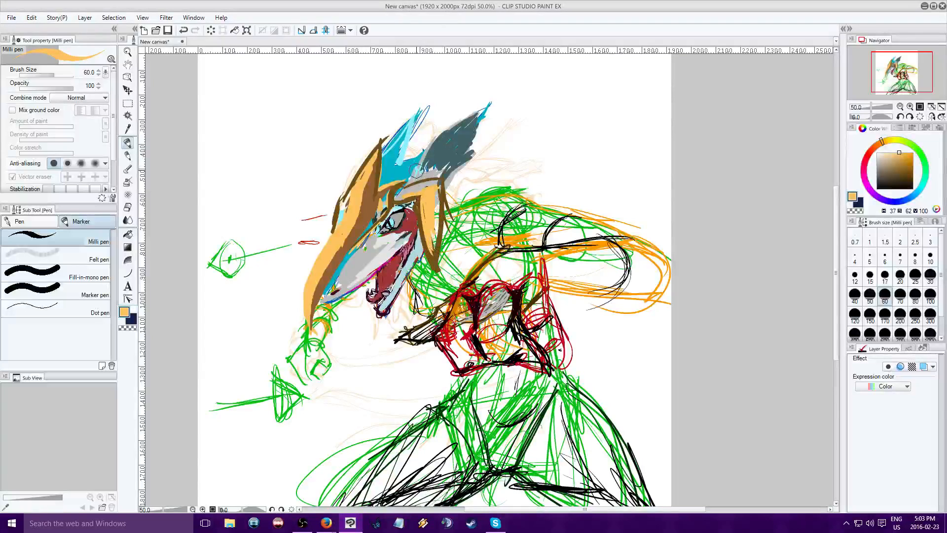
mouse_move(422, 179)
mouse_down()
mouse_move(415, 157)
mouse_move(401, 166)
mouse_move(410, 180)
mouse_move(408, 161)
mouse_move(424, 178)
mouse_move(433, 170)
mouse_move(441, 178)
mouse_move(440, 224)
mouse_up()
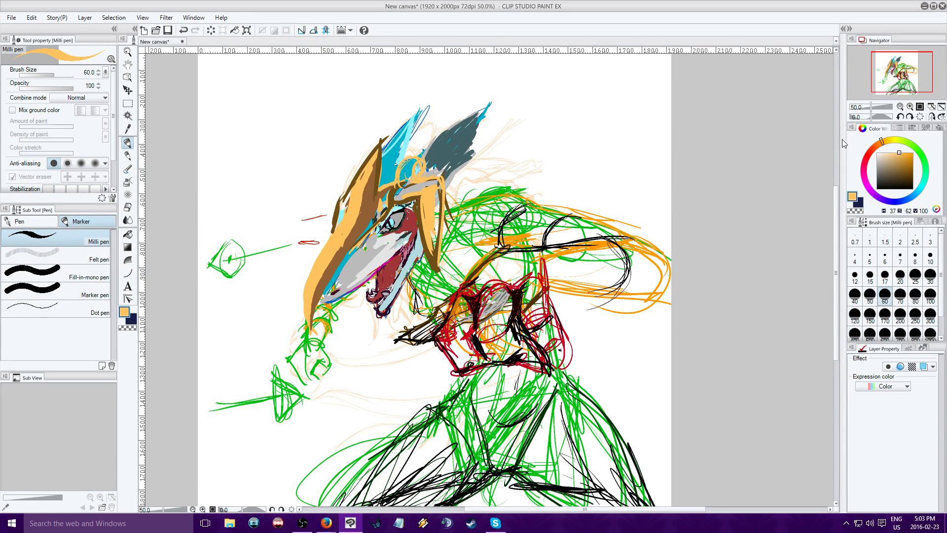
drag(895, 69, 889, 69)
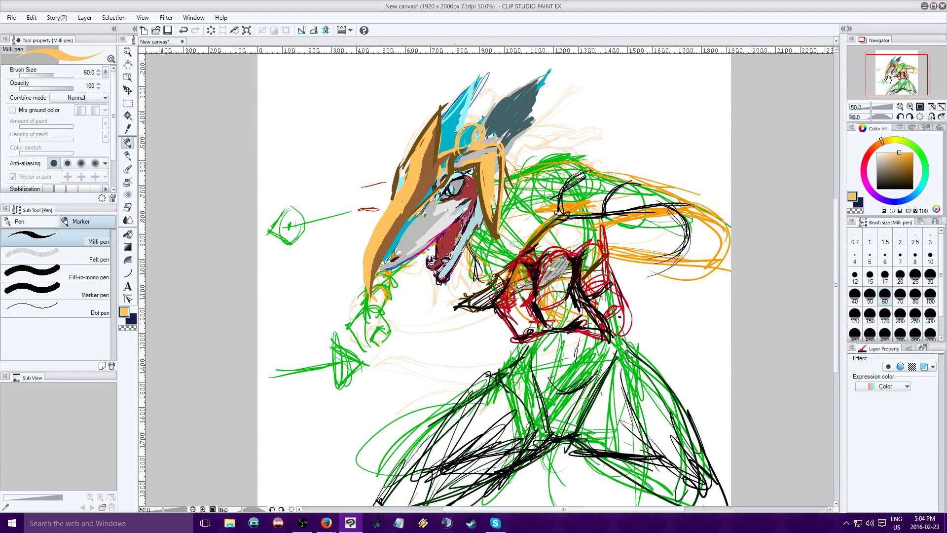
Undo and redo the orange-brown armour strokes to compare the head with and without the armour
drag(899, 68, 903, 72)
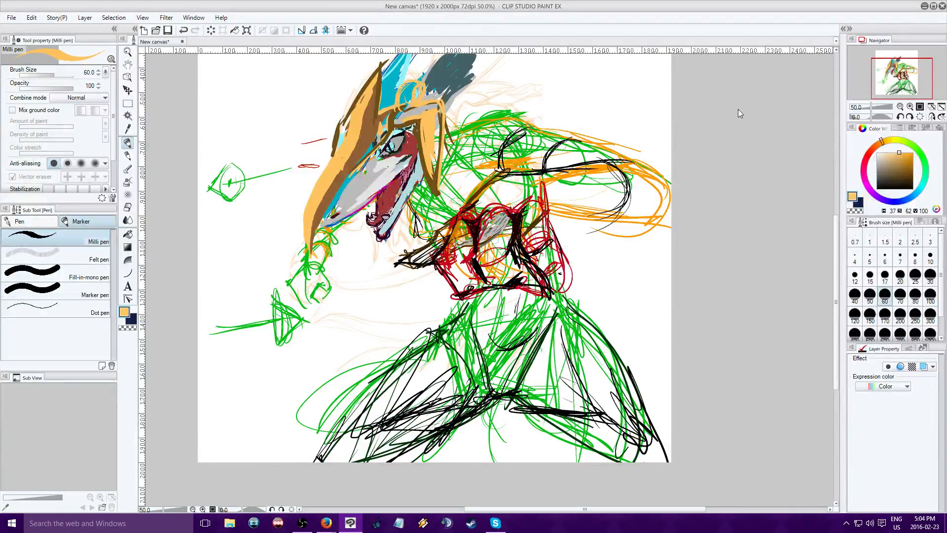
key(ctrl+z)
key(ctrl+z)
key(ctrl+y)
key(ctrl+y)
key(ctrl+z)
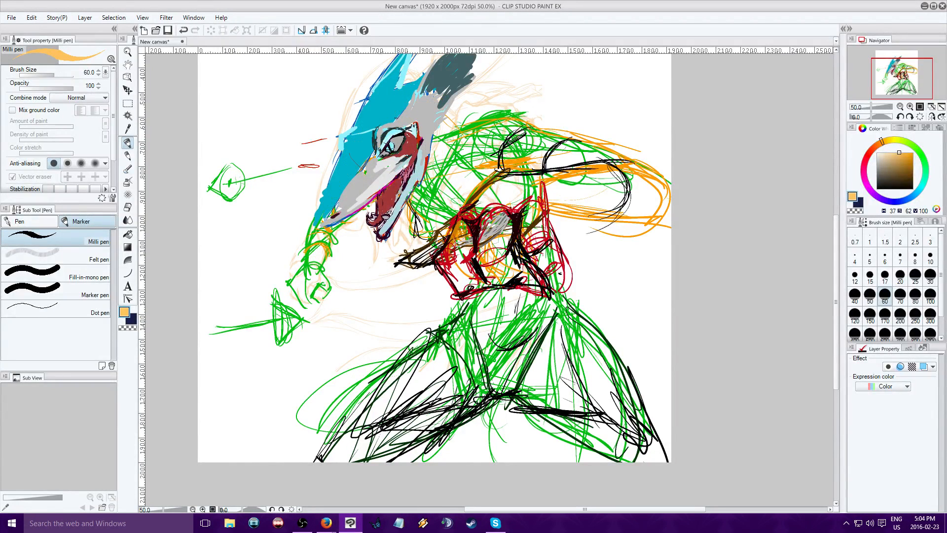
drag(878, 95, 889, 68)
key(ctrl+y)
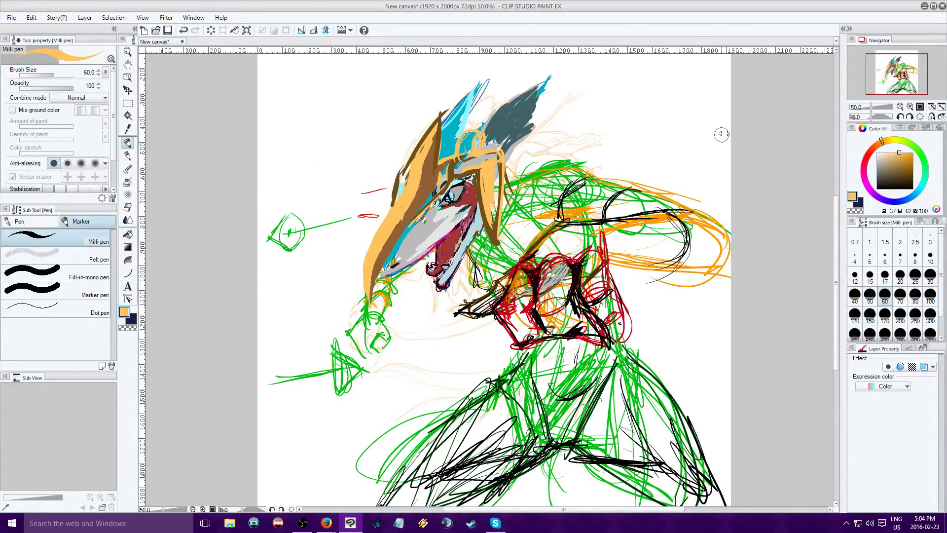
key(ctrl+plus)
key(ctrl+plus)
key(ctrl+plus)
mouse_move(897, 73)
mouse_down()
mouse_move(897, 89)
mouse_move(896, 61)
mouse_move(890, 85)
mouse_up()
key(ctrl+minus)
scroll(889, 86, down, 3)
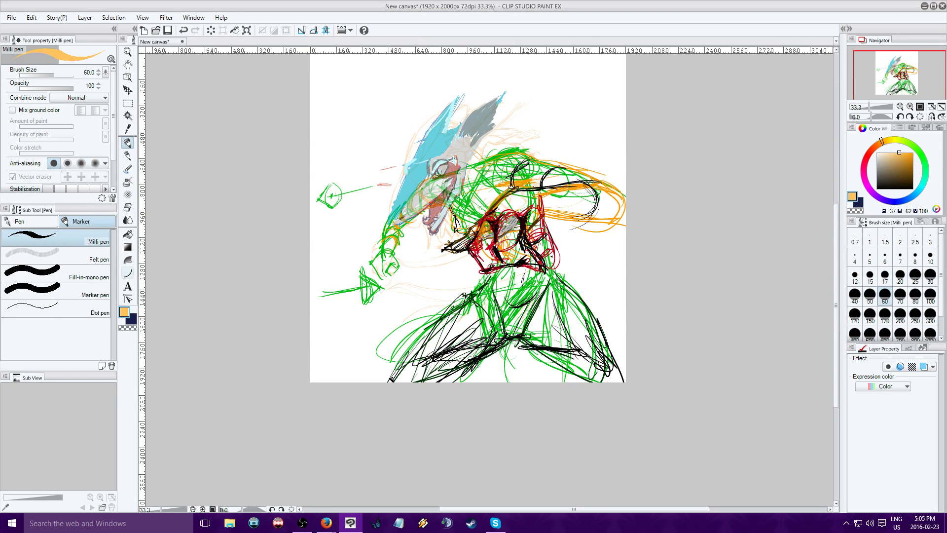
Switch to the Curve tool and set its brush size to 20
key(u)
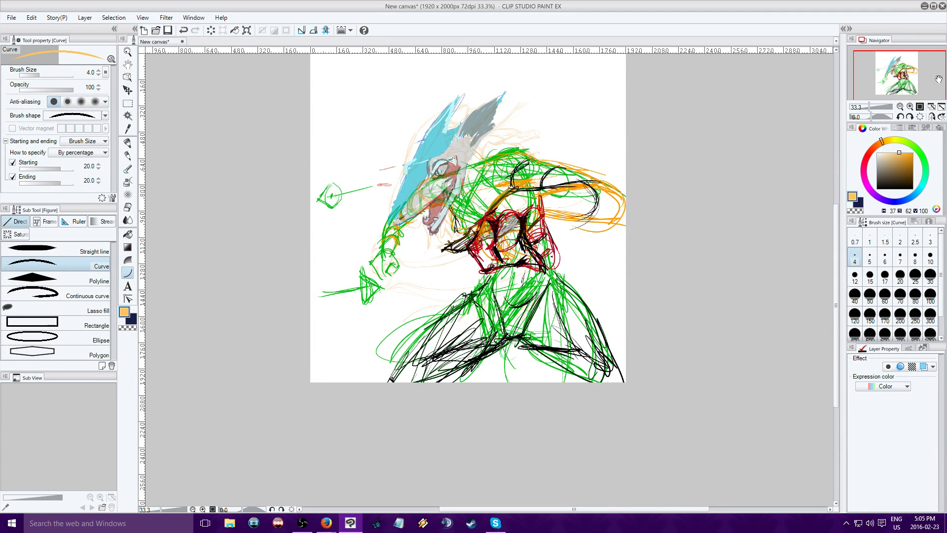
click(910, 107)
click(910, 107)
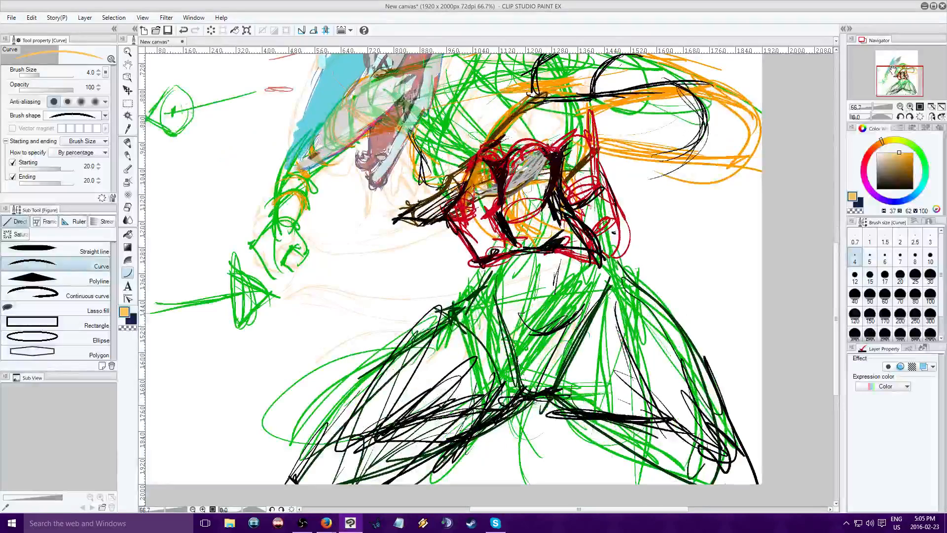
drag(893, 69, 893, 61)
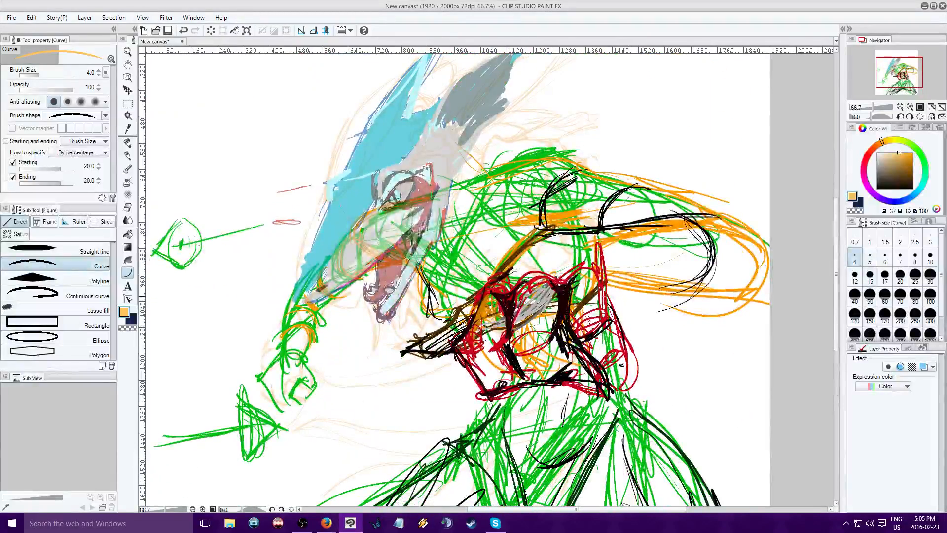
click(870, 258)
click(885, 259)
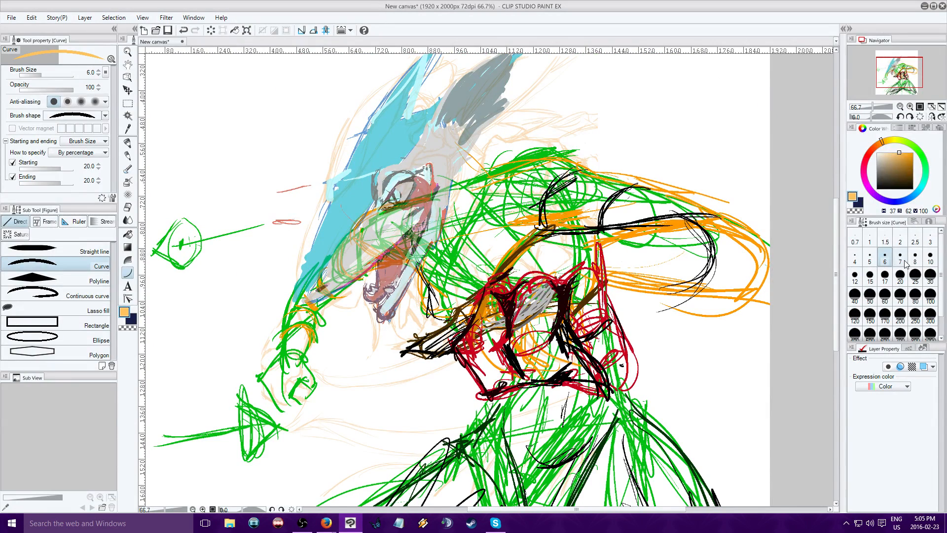
click(900, 258)
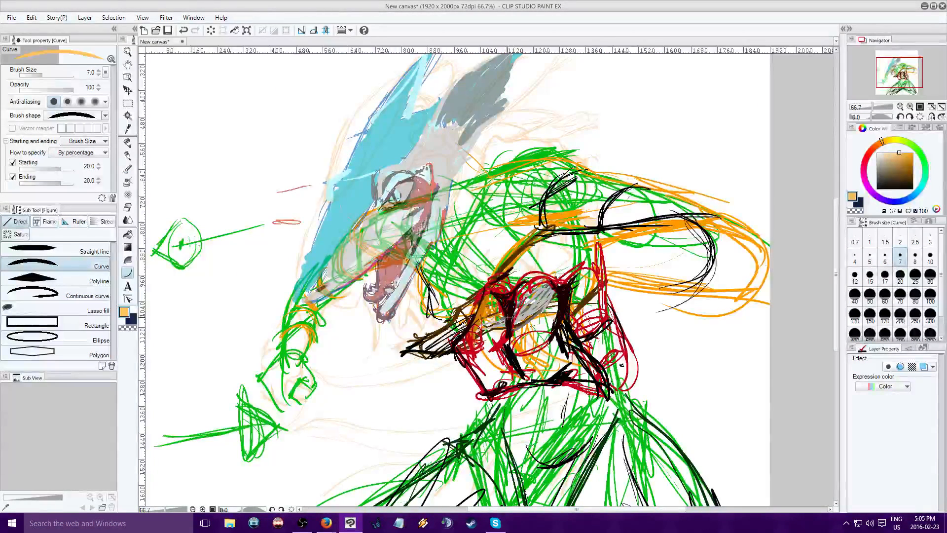
click(900, 277)
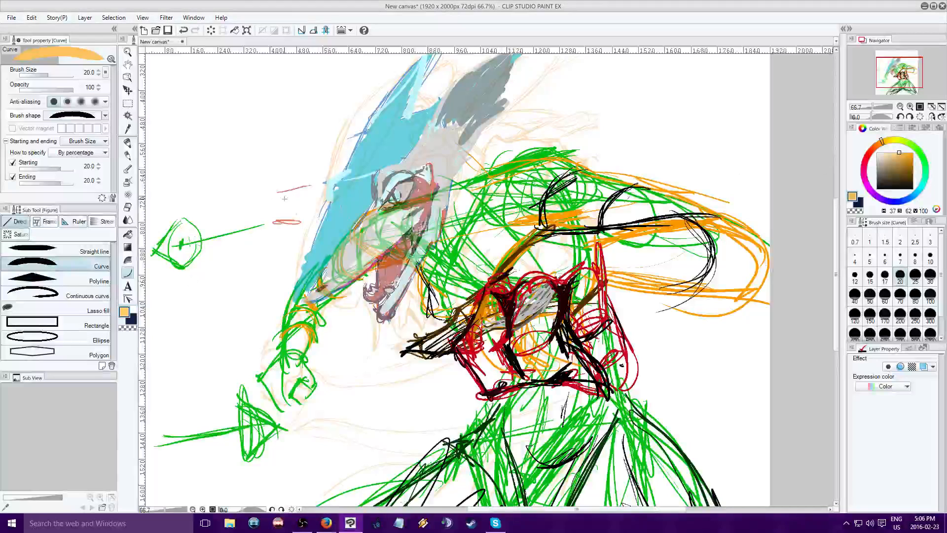
Draw two joined orange test curves in the blank area in front of the head and smooth their junction with a third curve
drag(166, 261, 280, 236)
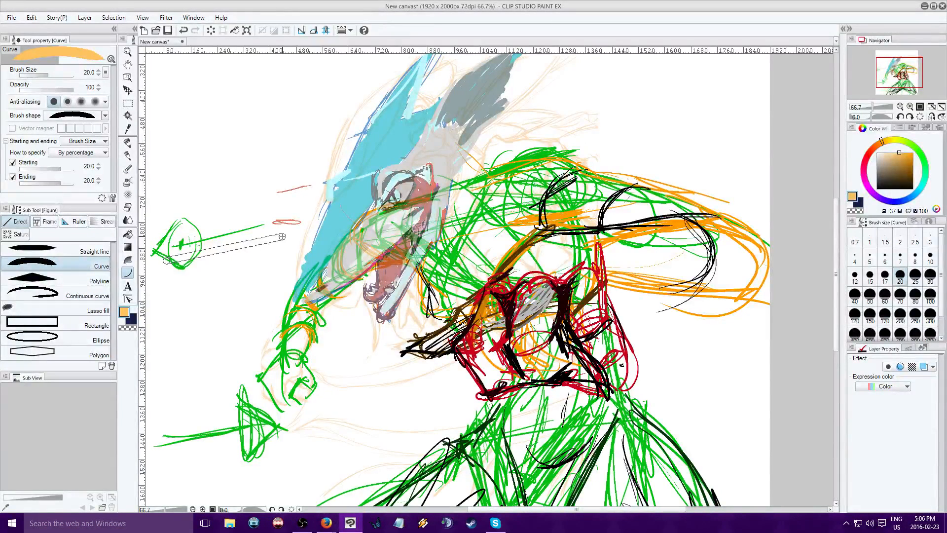
click(180, 308)
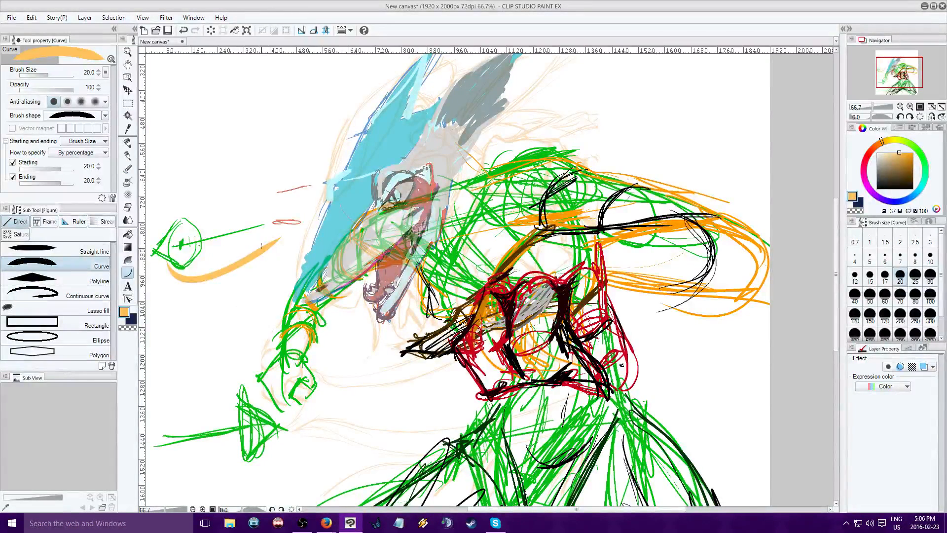
drag(256, 255, 272, 150)
click(330, 208)
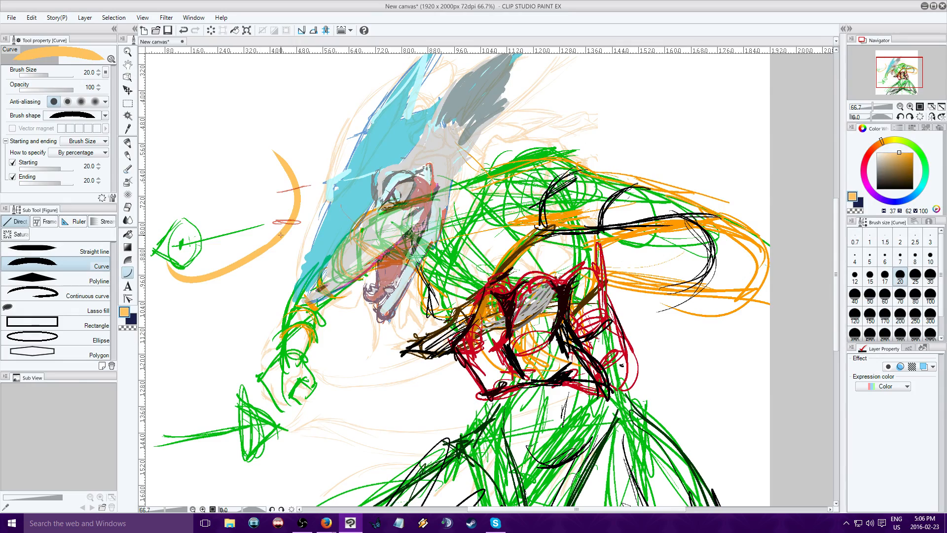
click(910, 107)
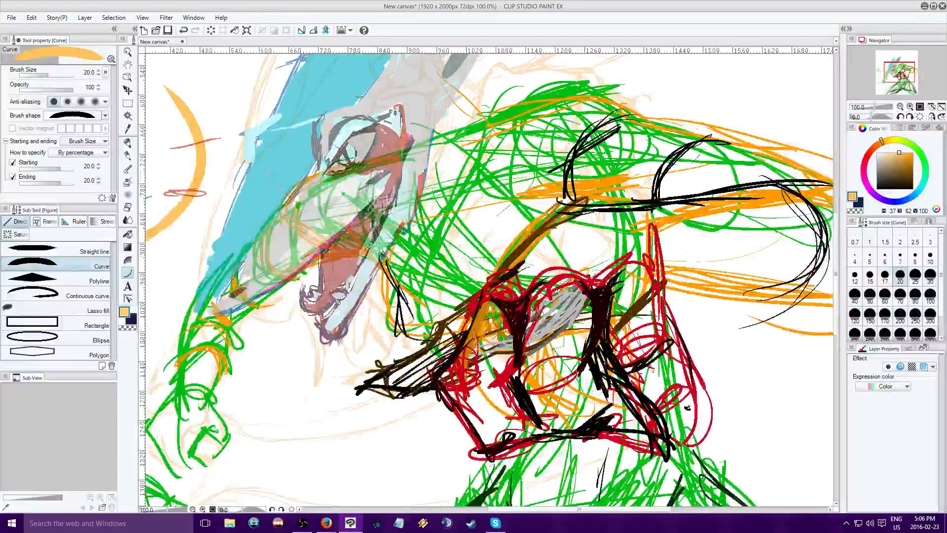
drag(900, 75, 886, 76)
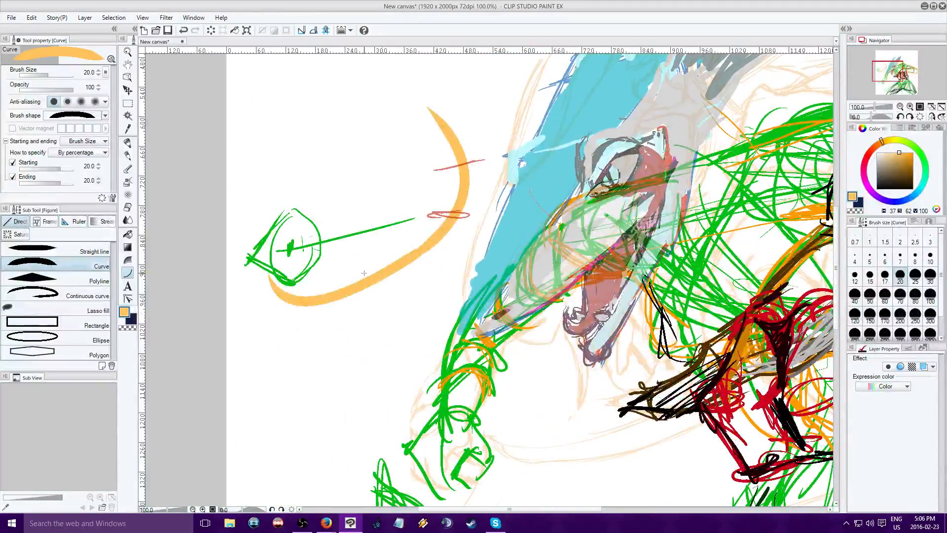
drag(361, 284, 463, 182)
click(451, 241)
click(464, 237)
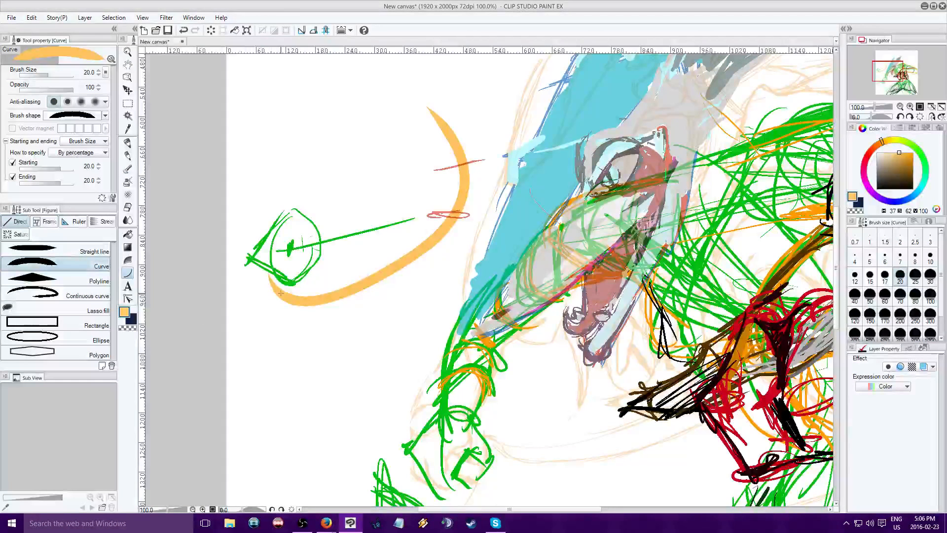
drag(280, 293, 295, 260)
click(251, 268)
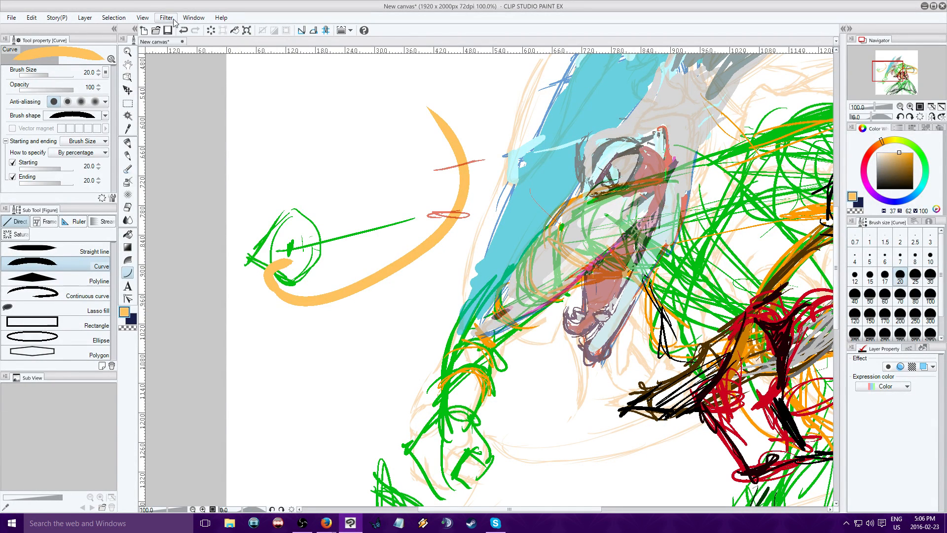
click(183, 30)
drag(304, 301, 310, 243)
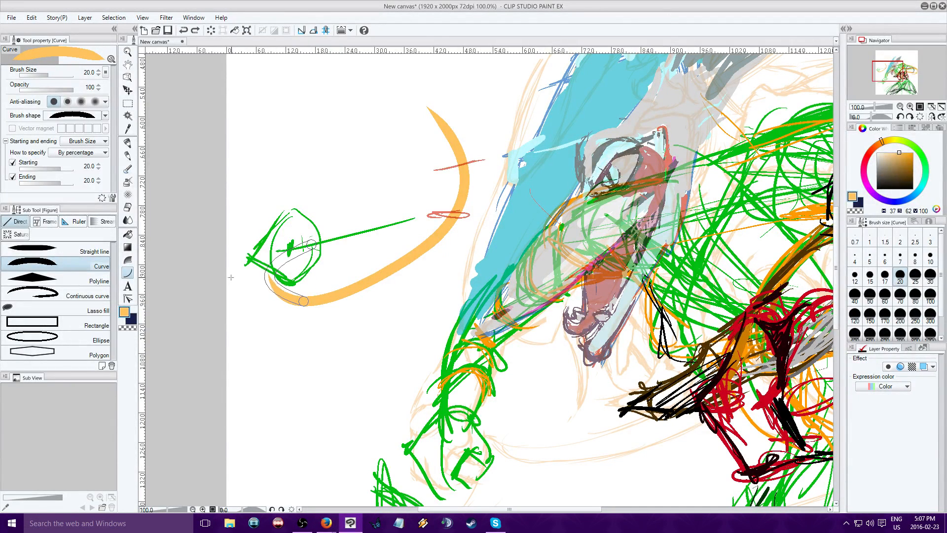
click(286, 261)
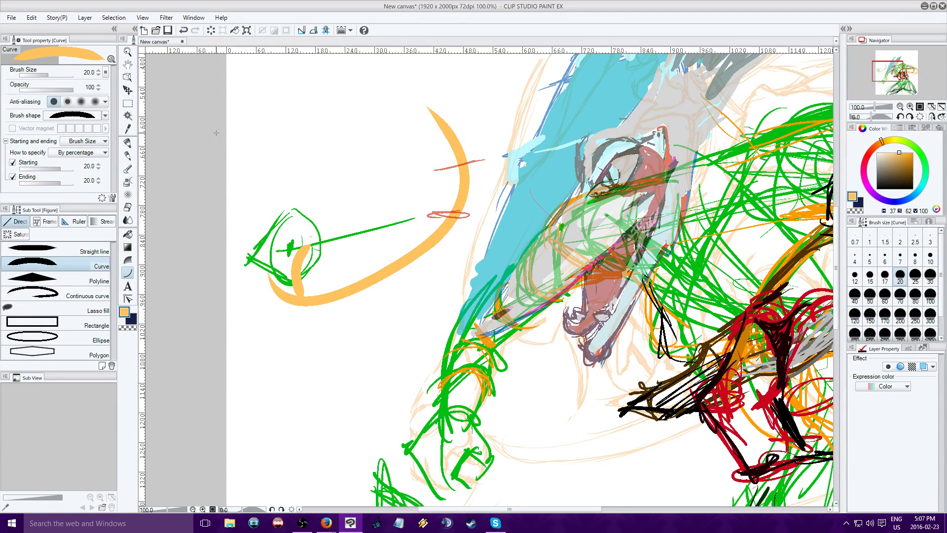
click(183, 30)
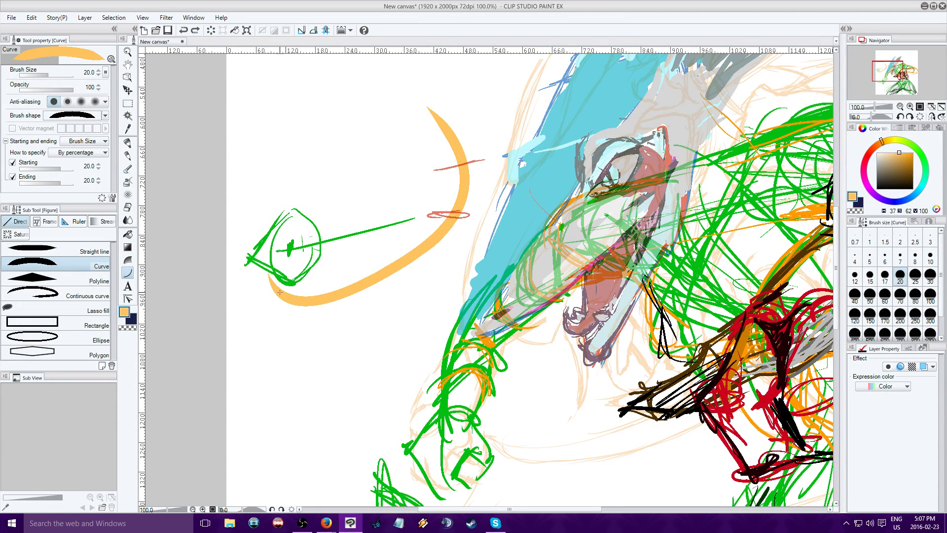
Extend the lower end of the orange curve upward, smooth the bend, and add a curve from its tip down across the green circle
drag(294, 300, 257, 196)
click(258, 296)
drag(266, 269, 324, 299)
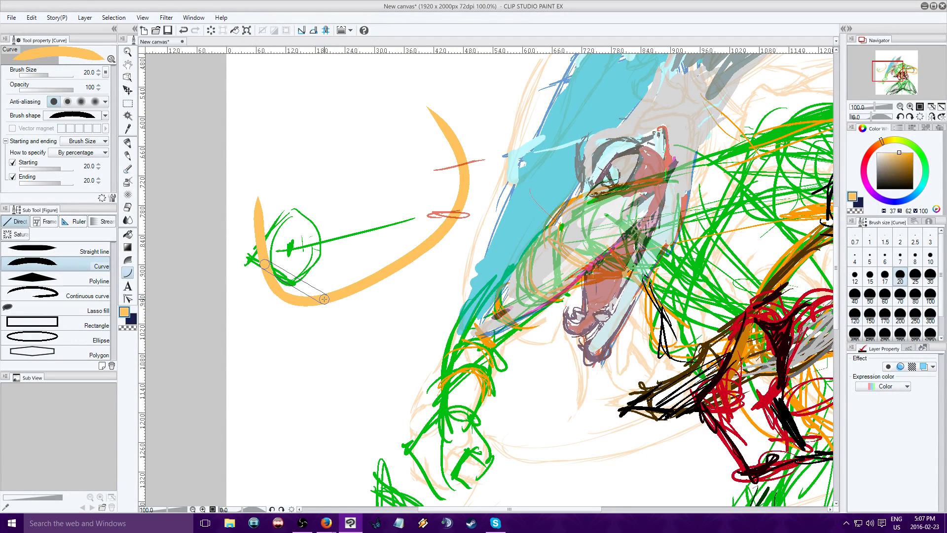
click(277, 310)
drag(258, 199, 335, 254)
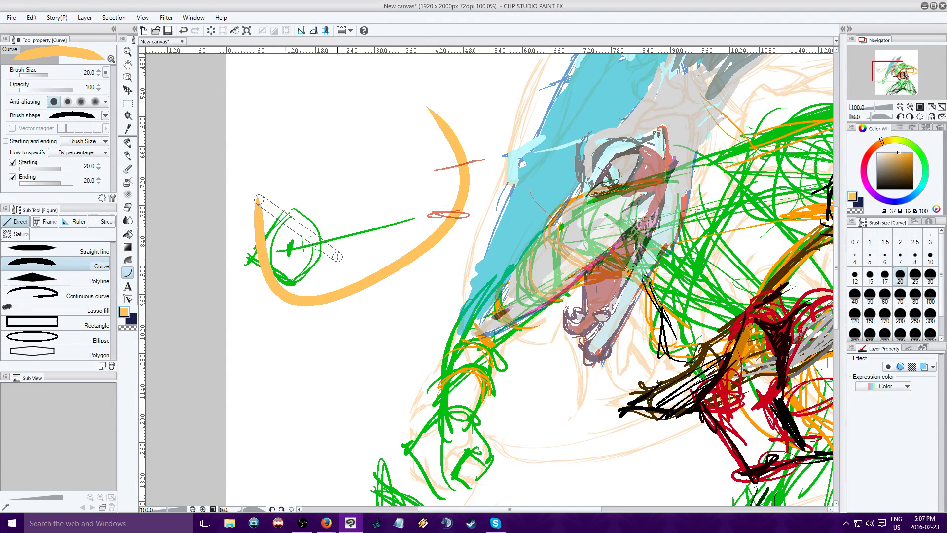
click(282, 266)
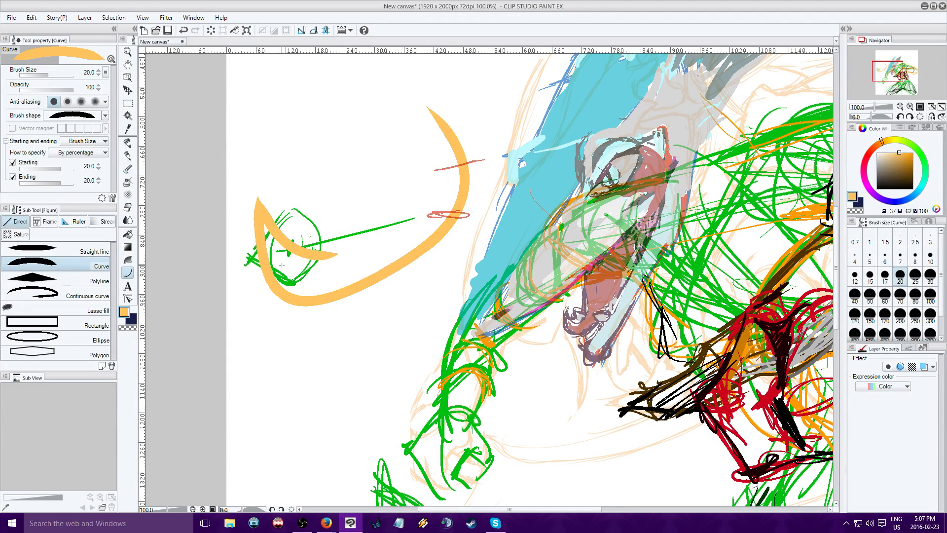
Set the curve's Starting taper to 44.2 and Ending taper to 60.5, then draw two long test curves downward inside the orange shape
click(67, 169)
drag(312, 114, 362, 259)
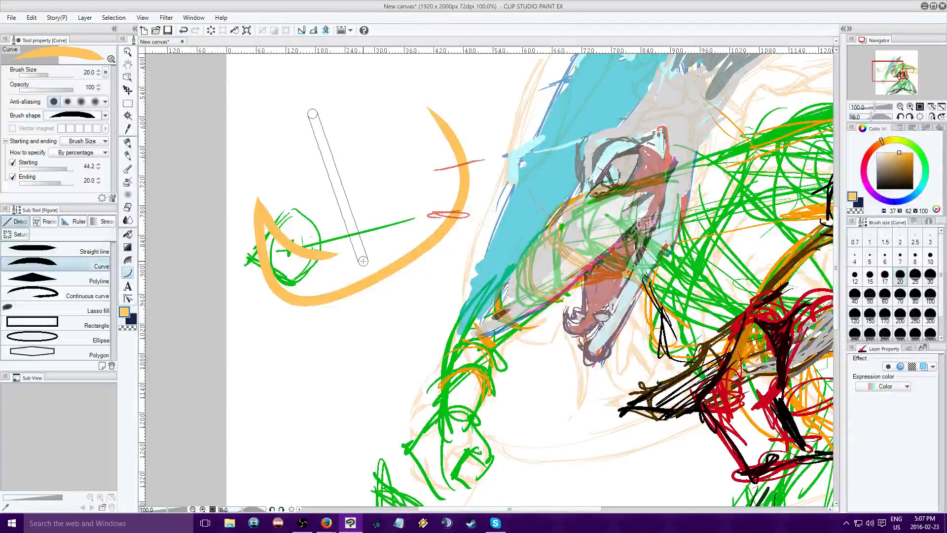
click(304, 205)
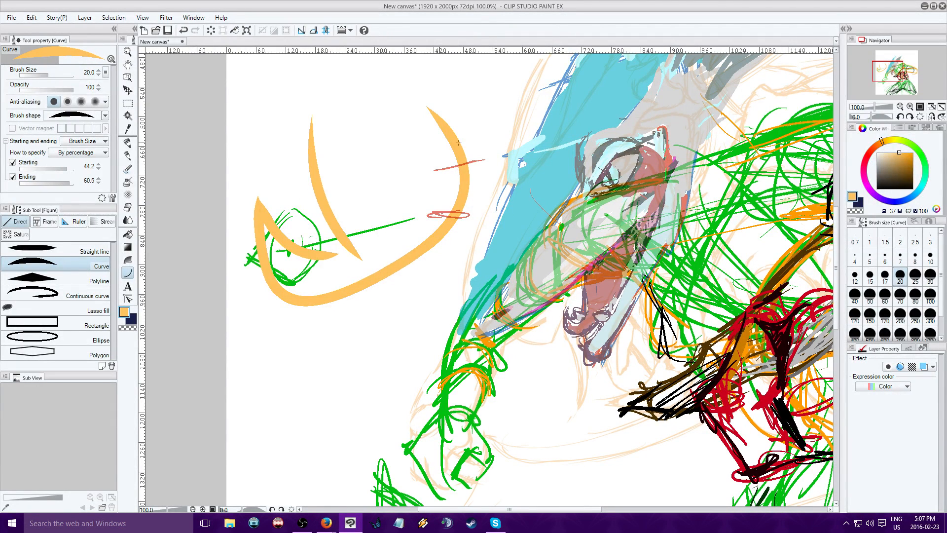
drag(369, 126, 348, 422)
click(404, 329)
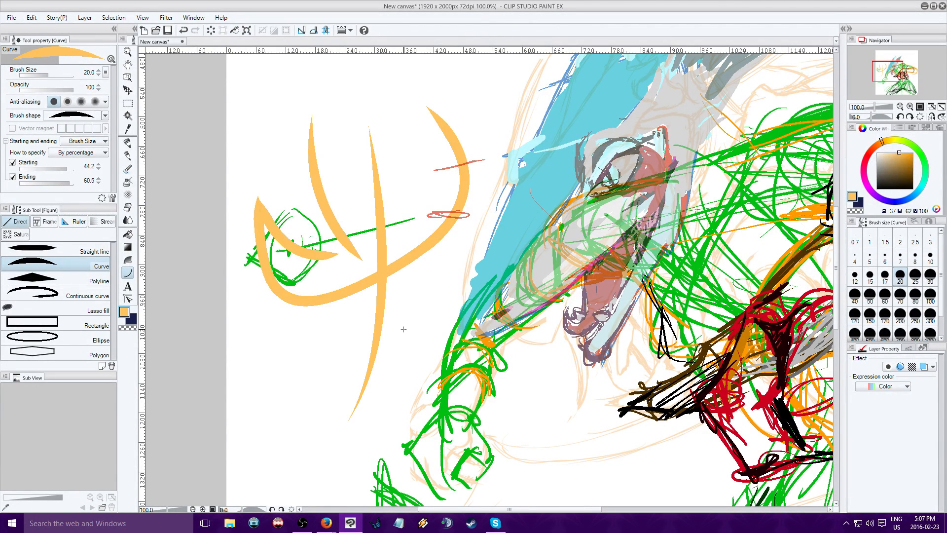
Set the Starting taper to 40 and Ending taper to 60, then draw a vertical, a short horizontal and a long diagonal test curve
click(98, 169)
click(99, 183)
drag(244, 139, 248, 437)
click(256, 357)
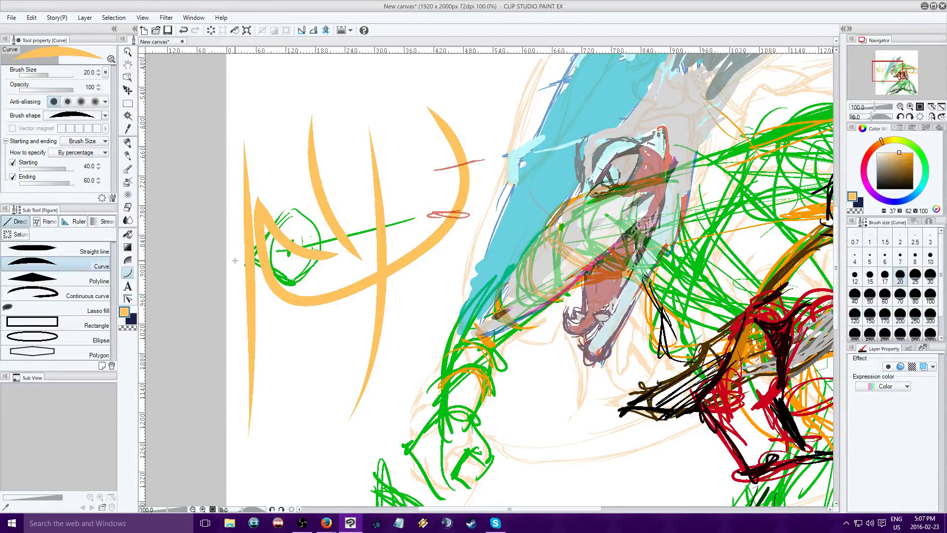
drag(235, 260, 297, 252)
click(292, 254)
drag(285, 398, 437, 255)
click(333, 301)
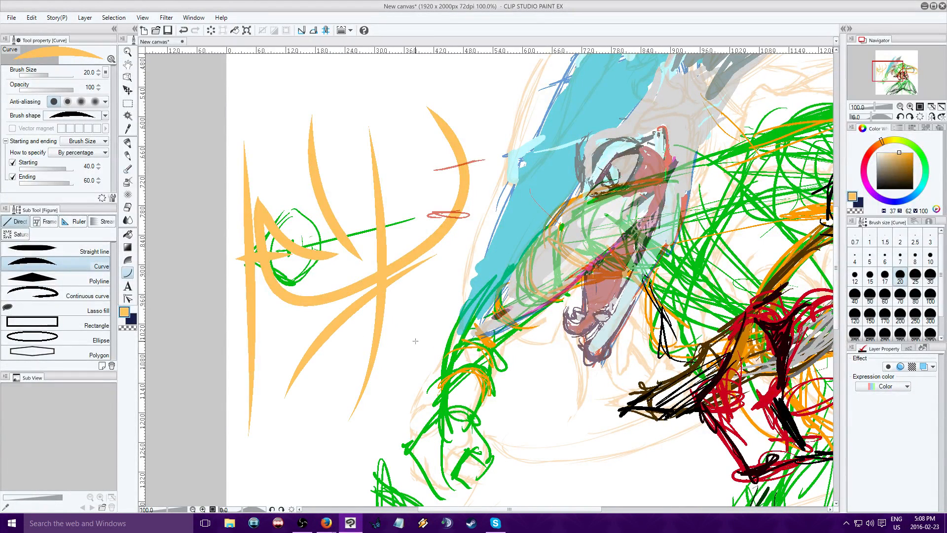
Set the curve's size to 15 and its colour to black, then draw the forearm's outer edge below the snout tip
click(869, 275)
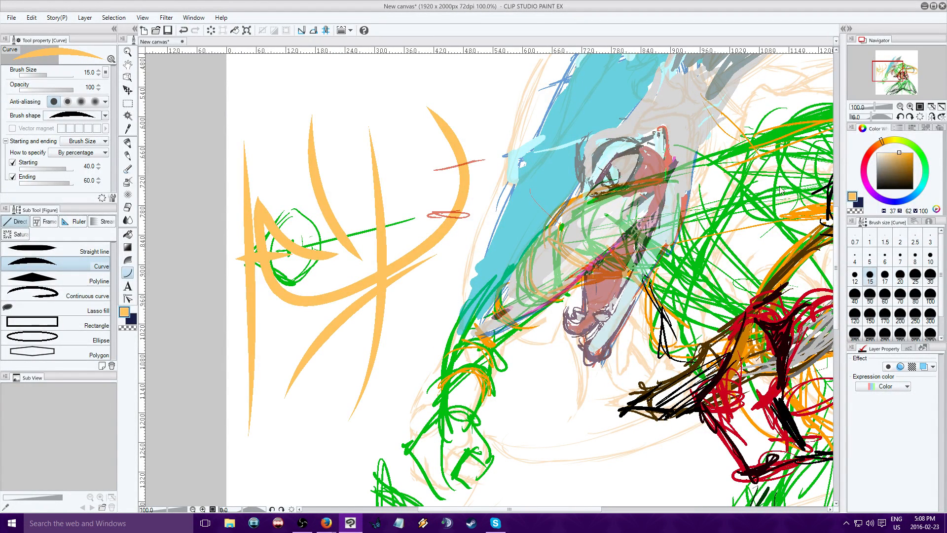
click(906, 188)
drag(880, 68, 886, 71)
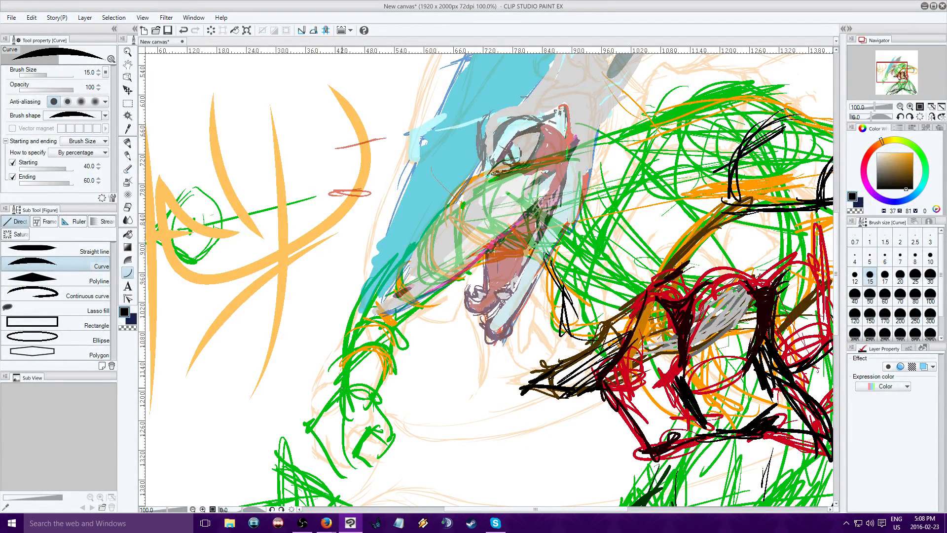
drag(343, 388, 390, 271)
click(359, 291)
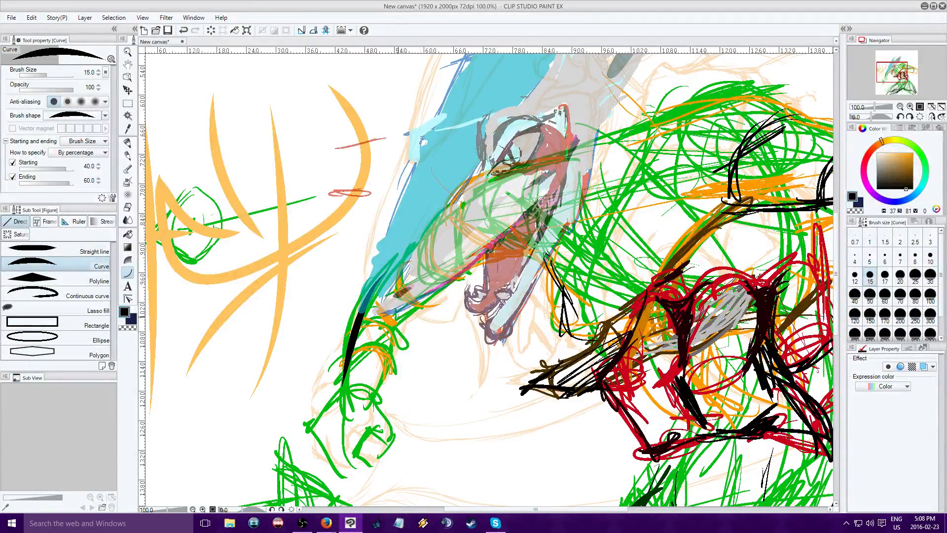
Draw the forearm's inner edge with two joined black curves running down to the wrist
drag(396, 315, 379, 394)
click(405, 330)
drag(386, 370, 379, 410)
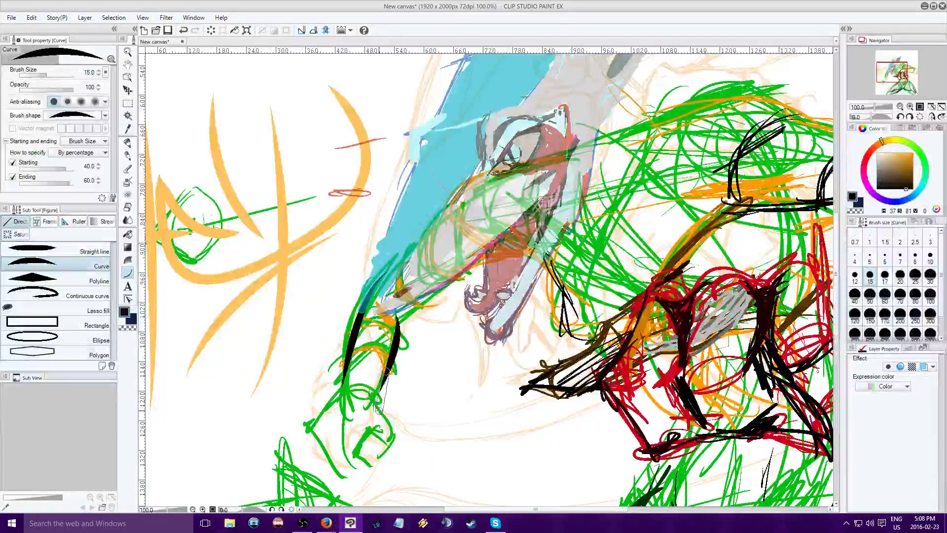
click(373, 406)
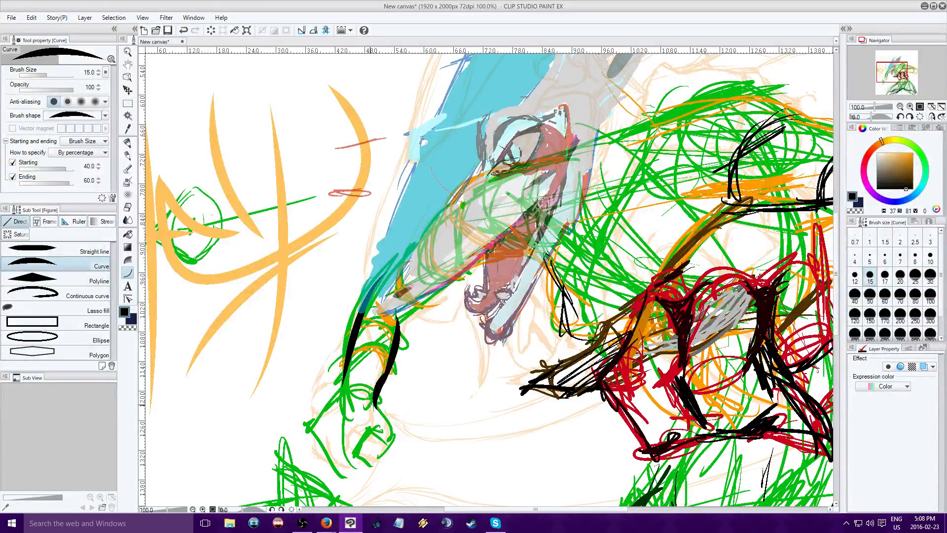
Extend the forearm's inner edge around the wrist bulge and its outer edge down to the hand with black curves
drag(375, 399, 390, 437)
click(400, 433)
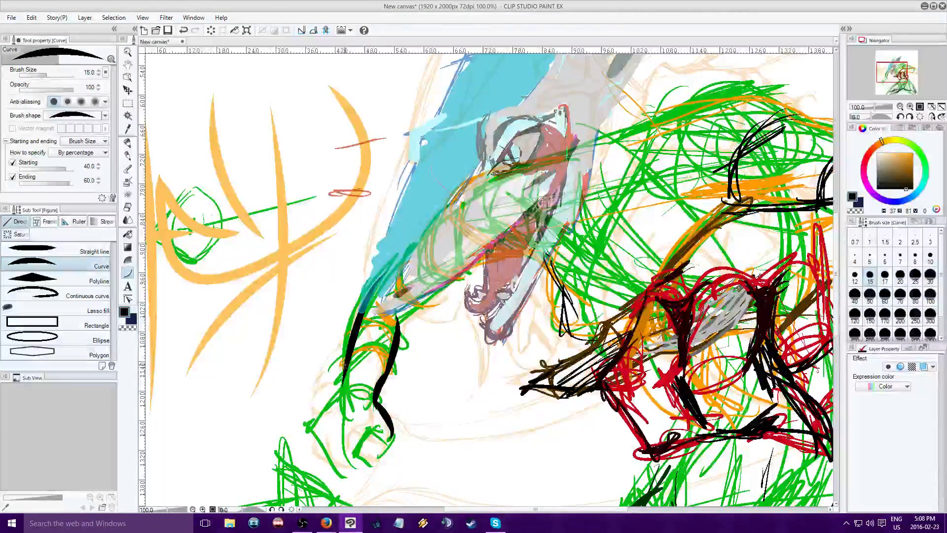
drag(344, 364, 322, 412)
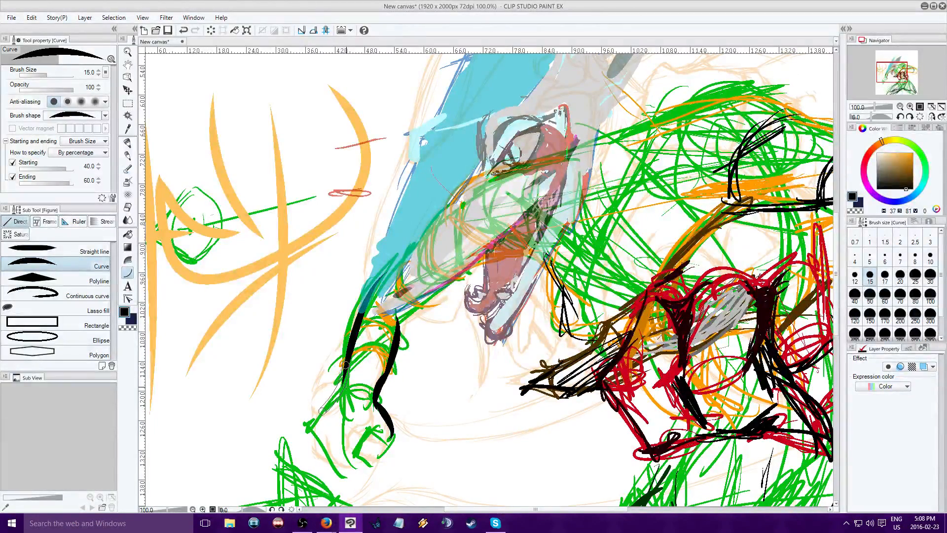
click(333, 403)
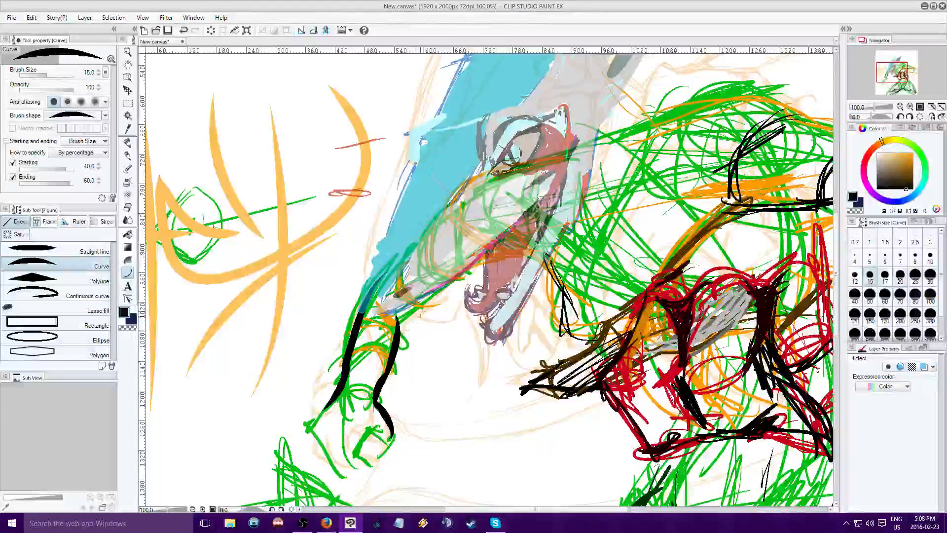
Switch the drawing colour to transparent and trim along the inside of the forearm's outer edge with erasing curves down to the wrist
click(128, 327)
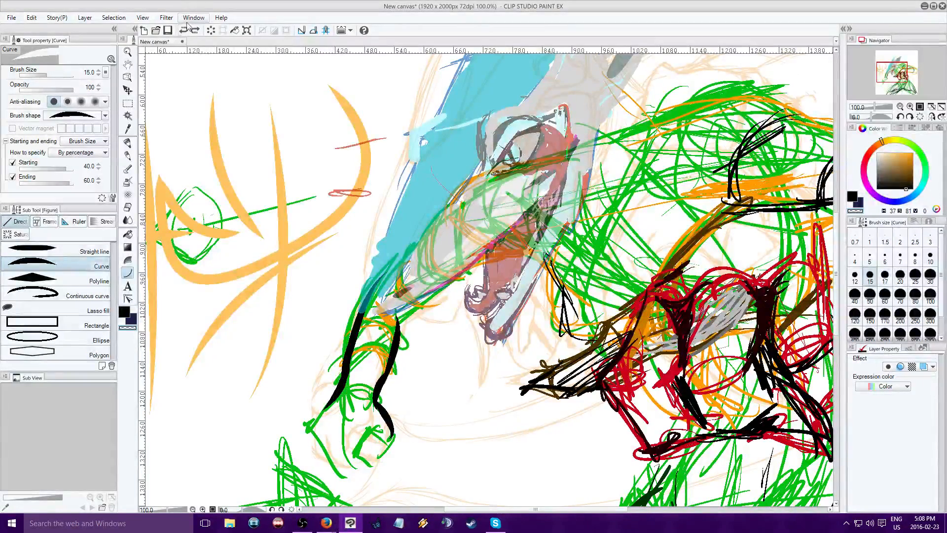
drag(332, 413, 355, 354)
click(353, 385)
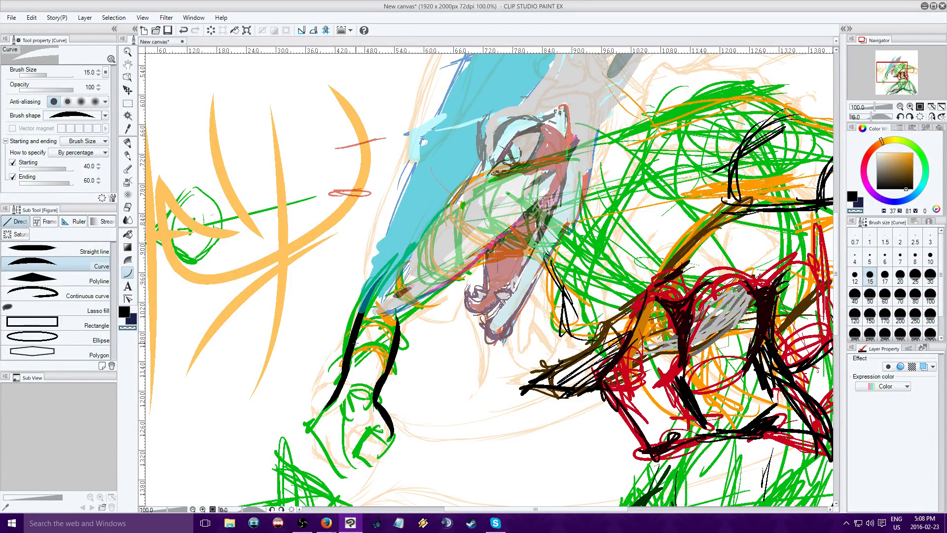
drag(367, 325, 347, 402)
click(347, 364)
drag(371, 330, 327, 421)
click(341, 421)
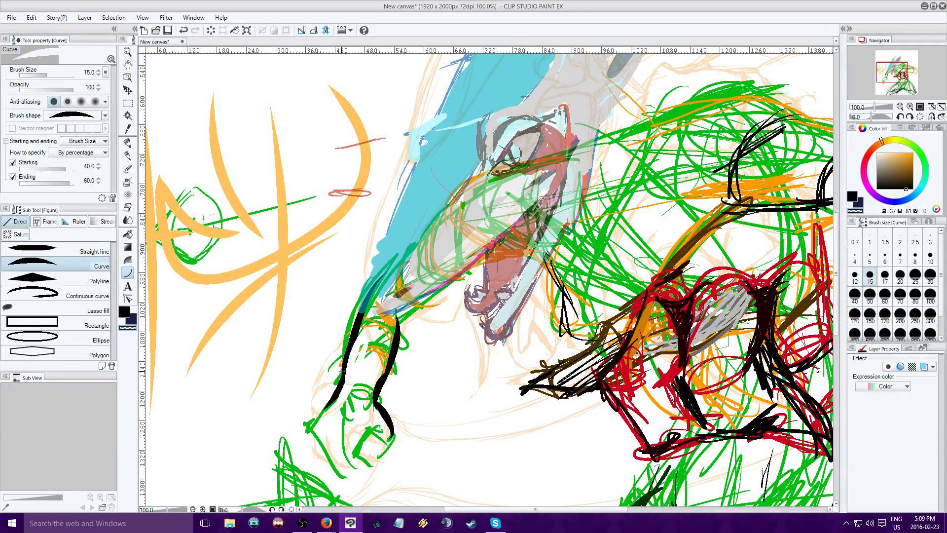
drag(349, 359, 323, 417)
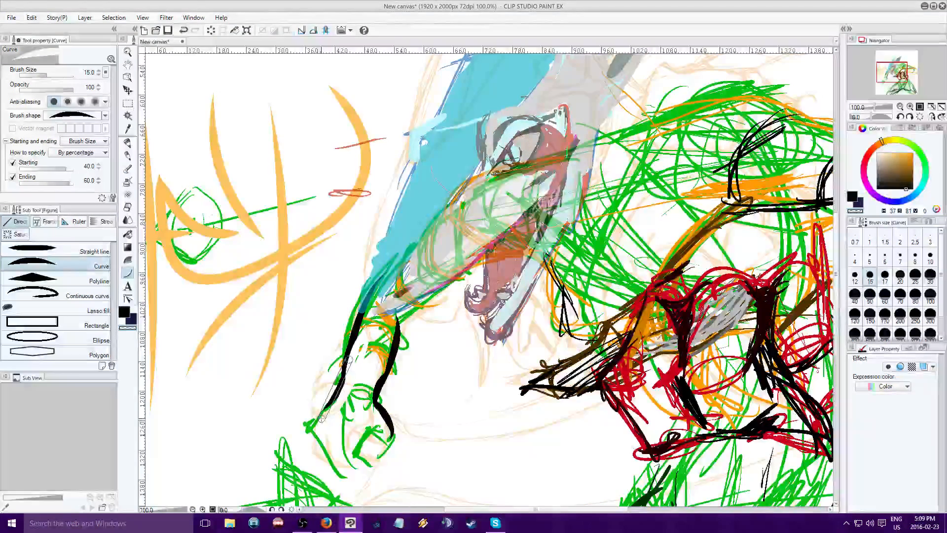
click(346, 401)
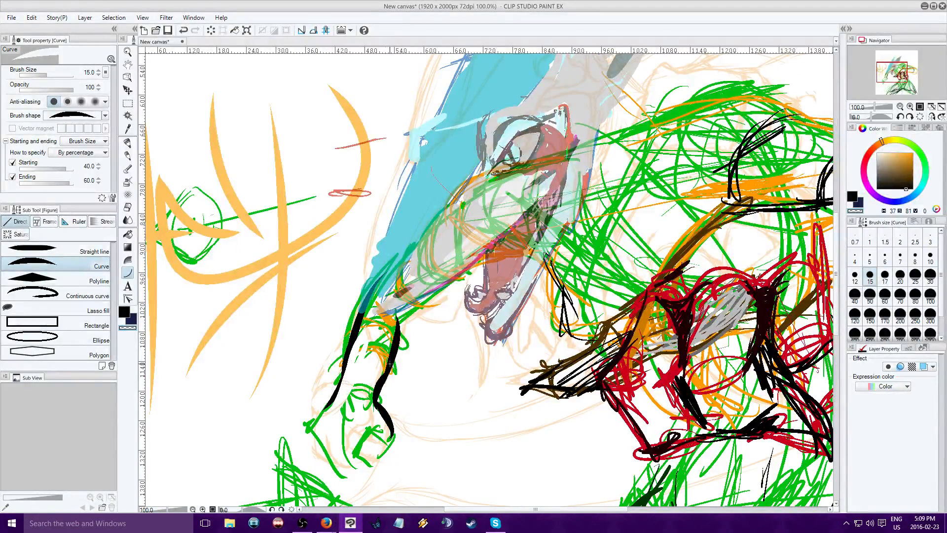
Trim along the inside of the forearm's inner edge and wrist with transparent curves
drag(383, 358, 359, 405)
click(359, 405)
drag(378, 372, 366, 425)
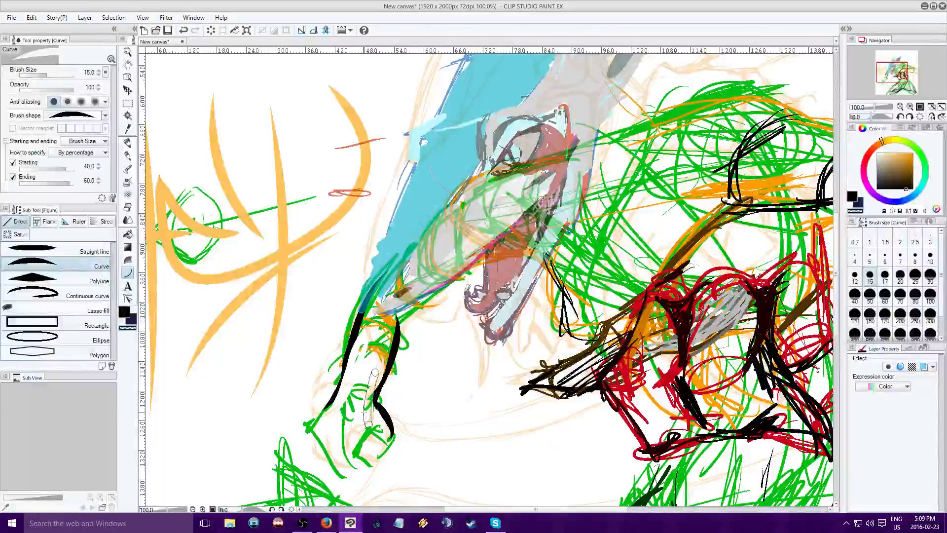
click(364, 411)
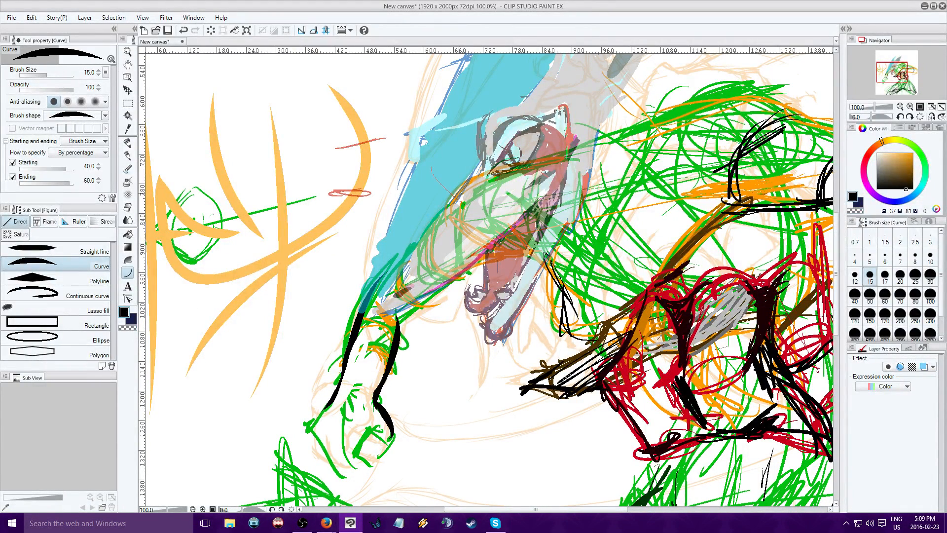
Set the black curve's size to 7 and outline the small finger shape at the end of the hand with short curves
click(903, 256)
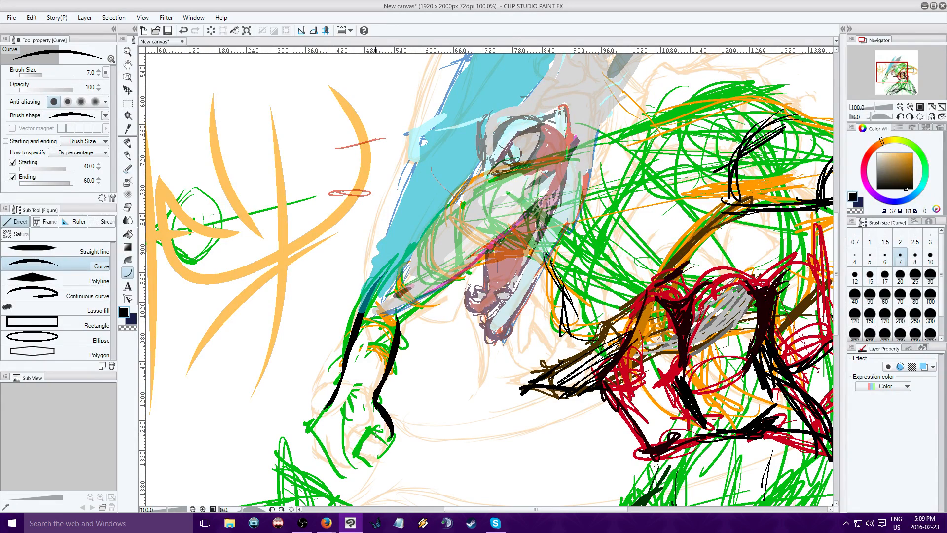
mouse_move(379, 426)
mouse_down()
mouse_move(357, 443)
mouse_move(368, 468)
mouse_up()
click(365, 432)
click(358, 457)
click(364, 454)
Draw a long diagonal black test curve with the Curve tool, hooked at its lower end, across the orange strokes
click(41, 294)
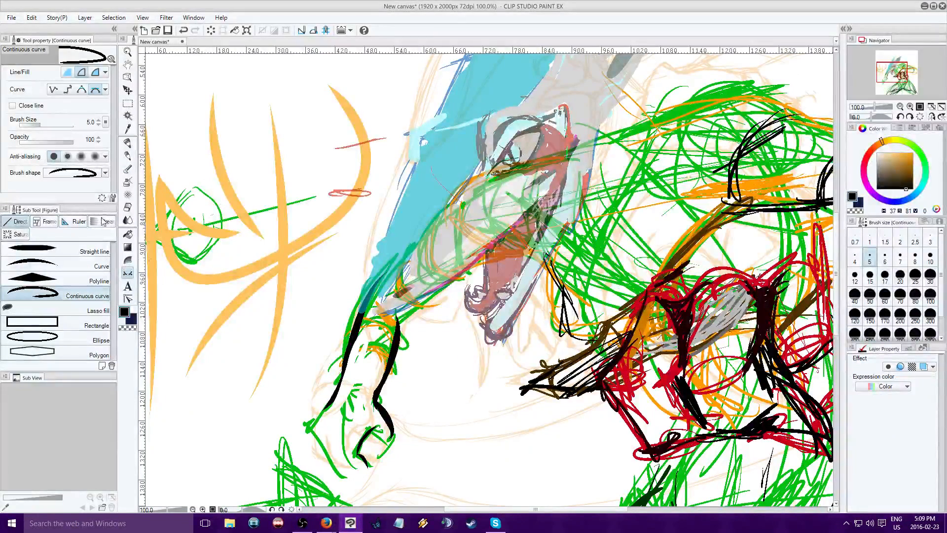
click(46, 266)
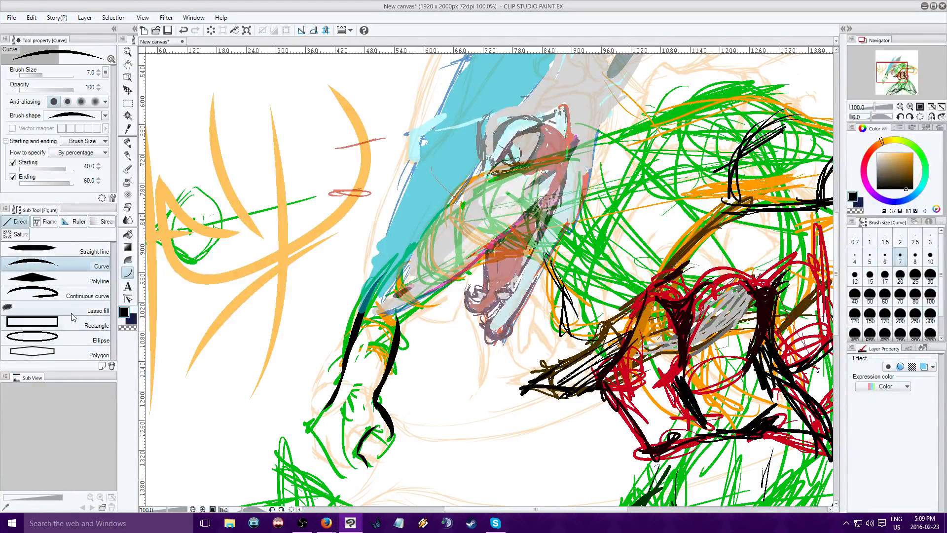
drag(316, 127, 253, 298)
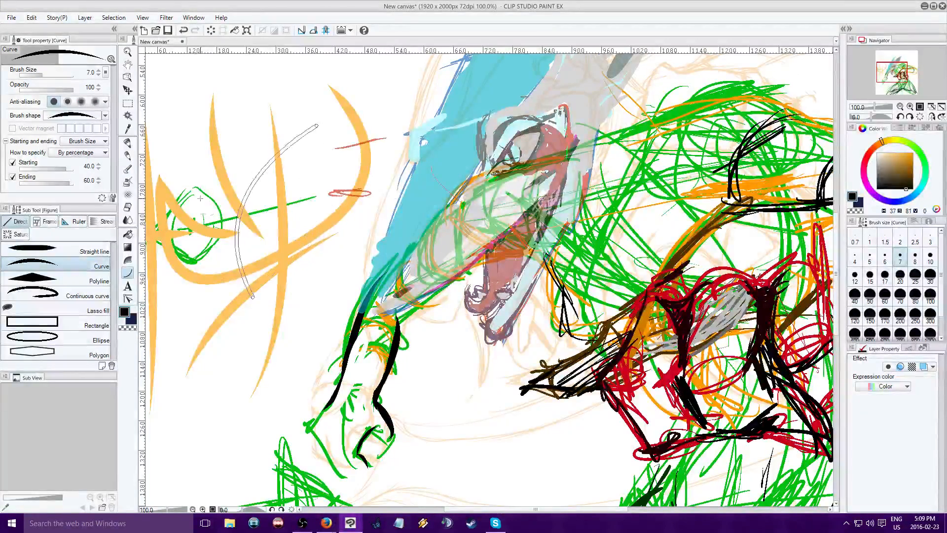
scroll(267, 182, up, 1)
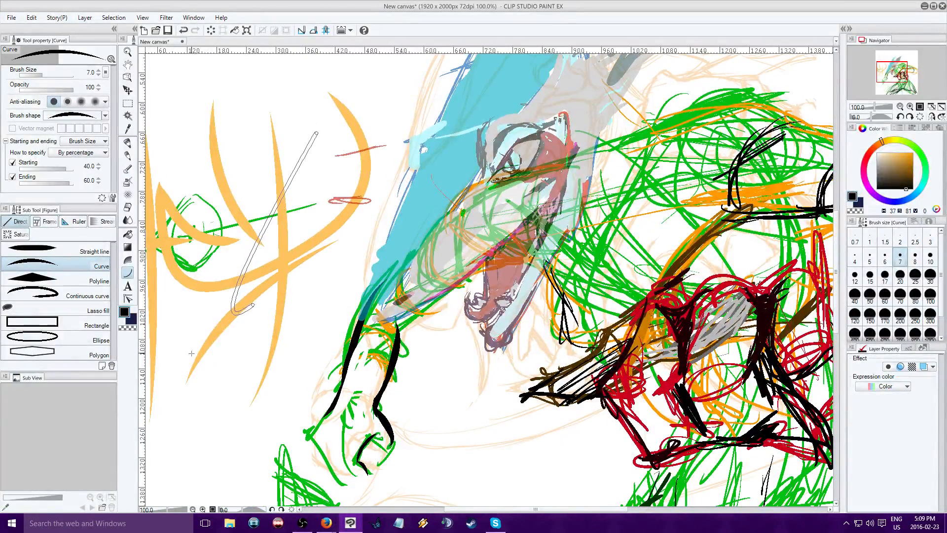
click(235, 309)
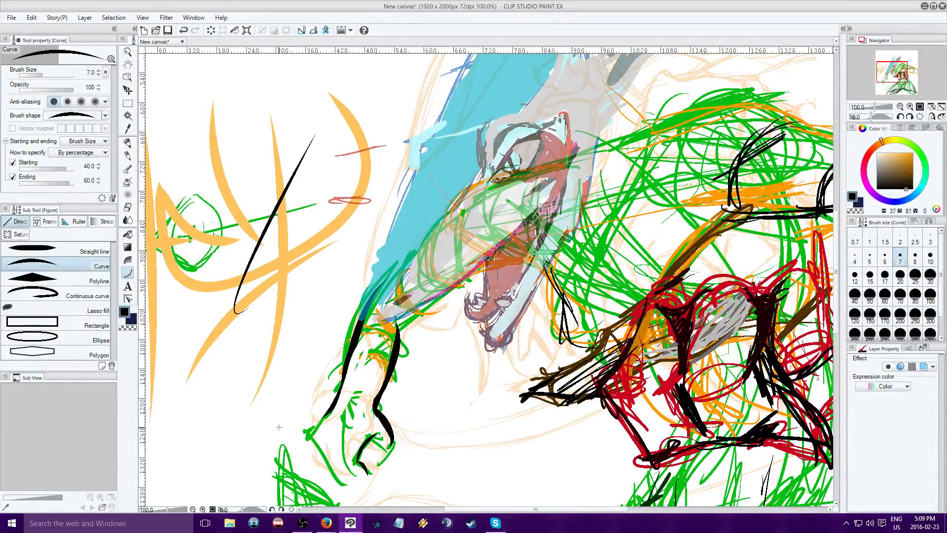
Draw a flowing black test line with the Continuous curve tool that crosses the diagonal and winds into a spiral beneath the orange strokes
click(54, 295)
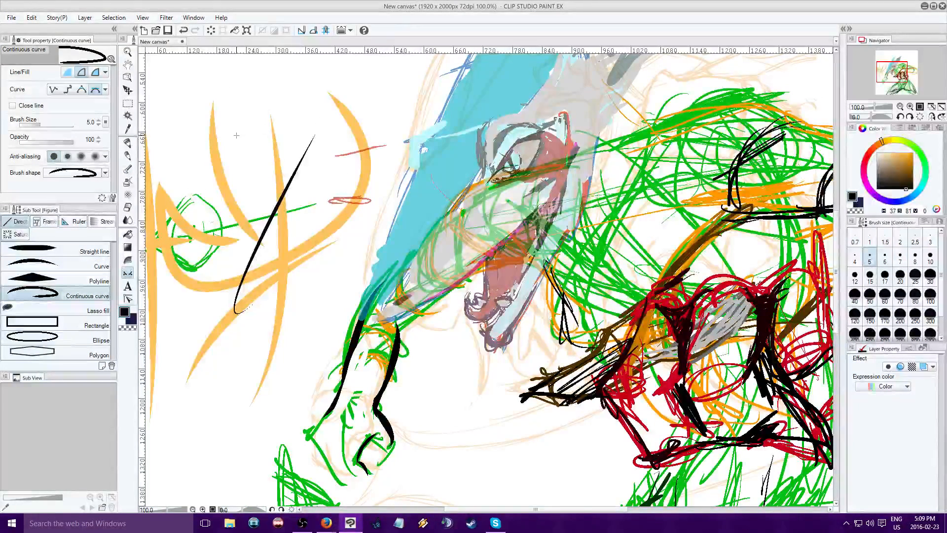
click(276, 271)
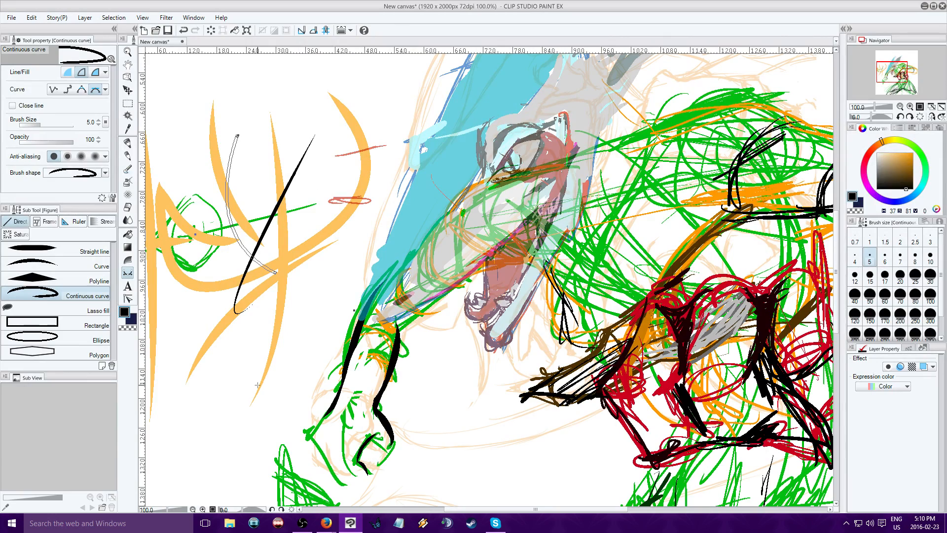
drag(253, 391, 216, 391)
drag(218, 342, 265, 327)
mouse_move(256, 360)
mouse_down()
mouse_move(246, 363)
mouse_move(234, 346)
mouse_move(249, 343)
mouse_up()
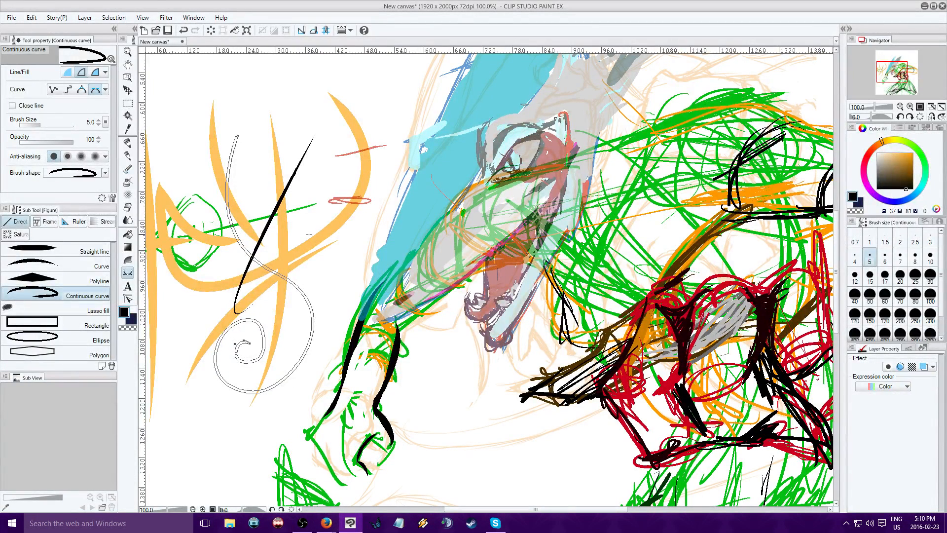
scroll(385, 197, up, 1)
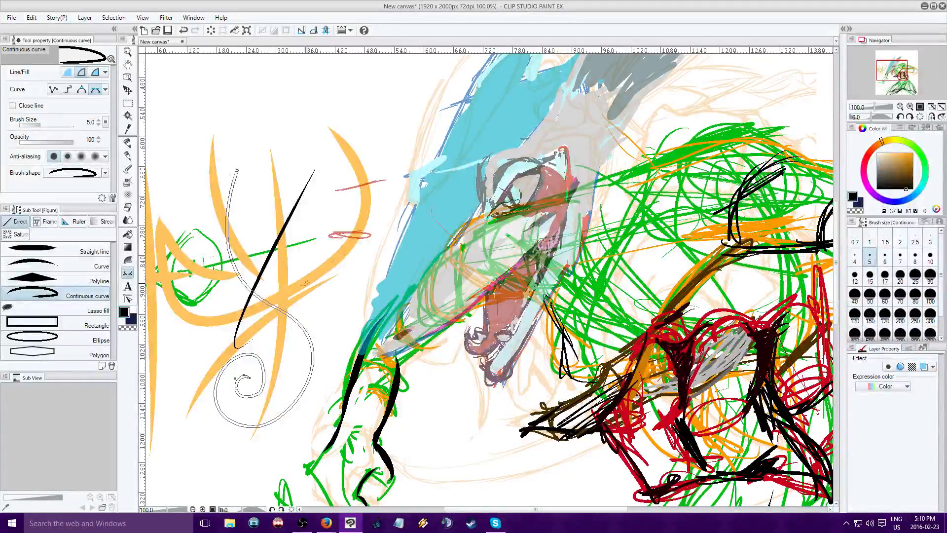
key(Return)
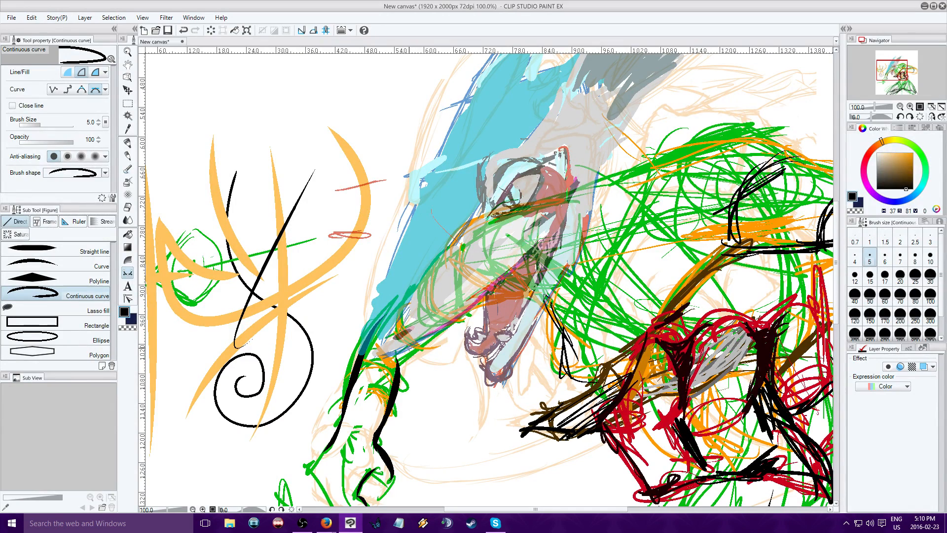
click(186, 31)
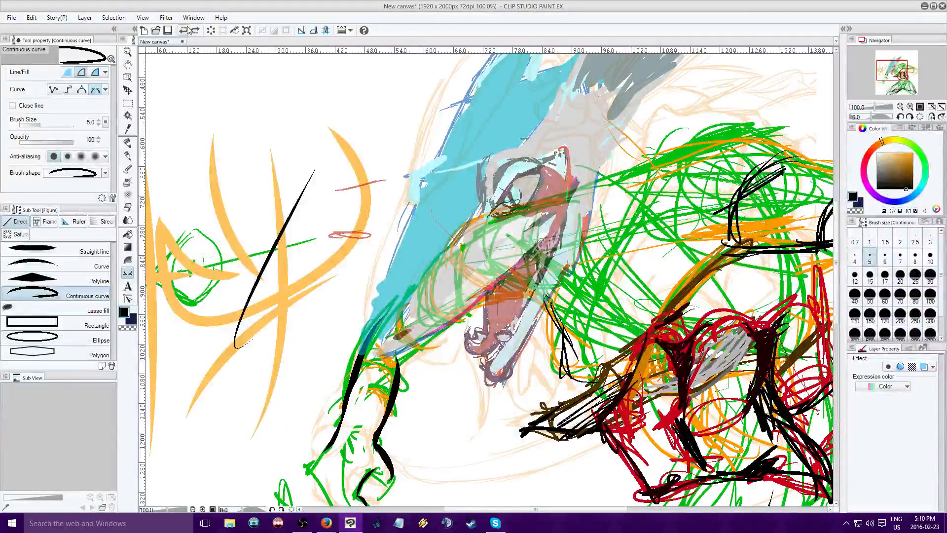
click(194, 30)
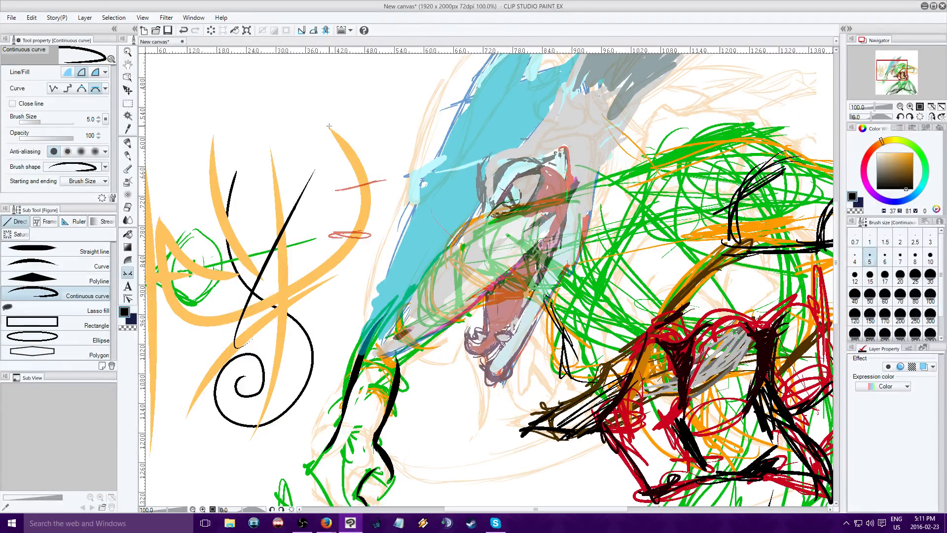
Draw a rounded oval loop with the Continuous curve tool around the upper ends of the orange strokes
click(213, 138)
click(328, 127)
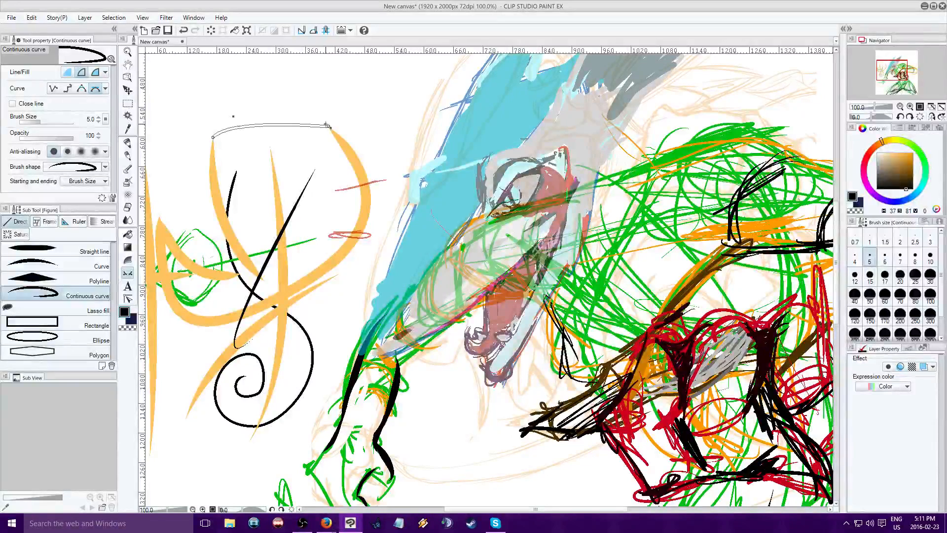
drag(326, 125, 354, 143)
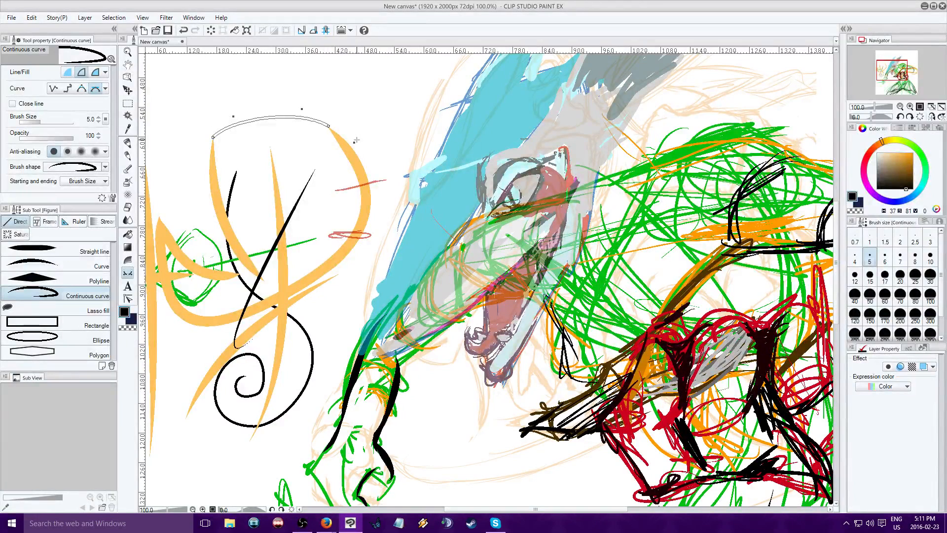
drag(341, 186, 323, 206)
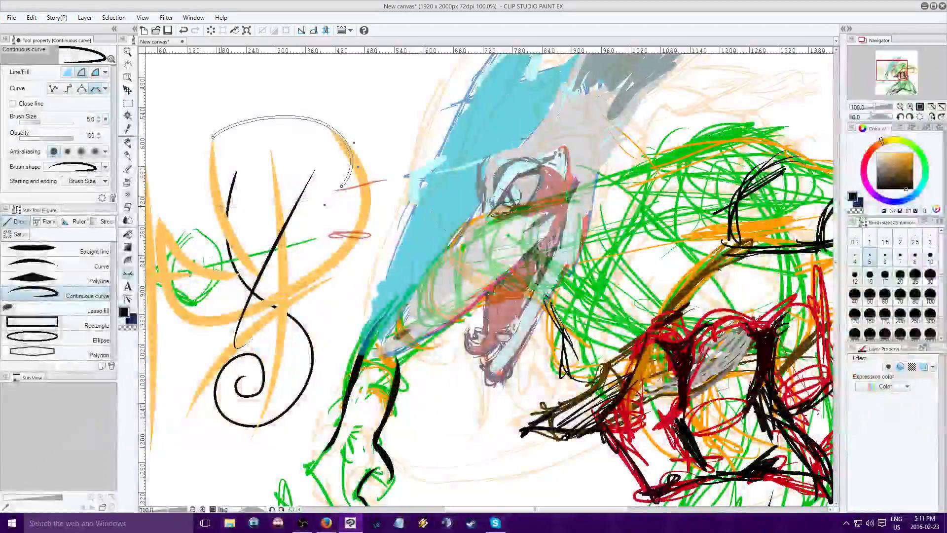
drag(222, 207, 201, 194)
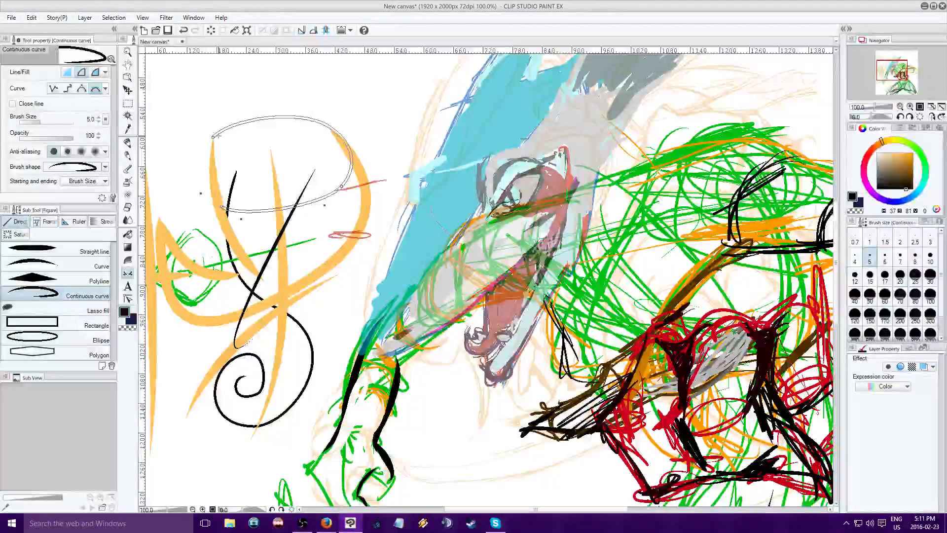
drag(218, 136, 243, 115)
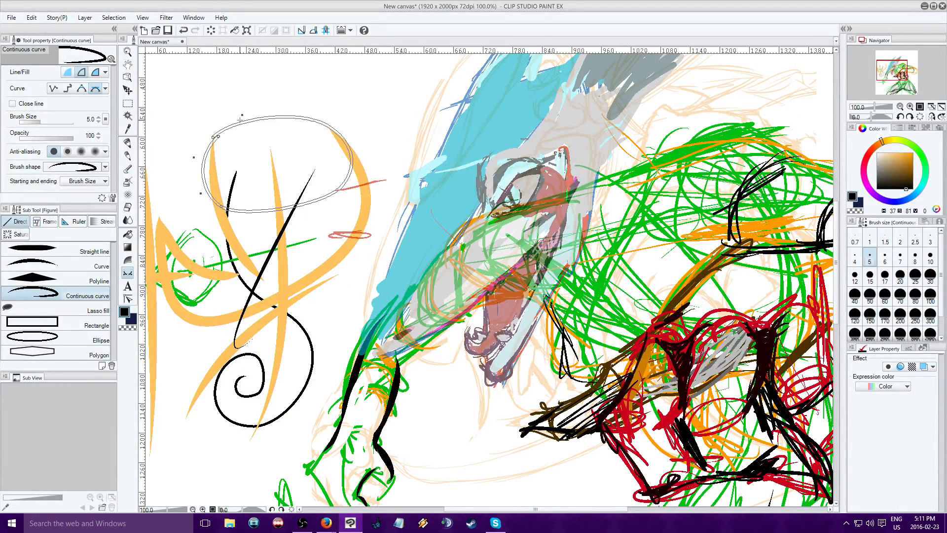
double_click(237, 142)
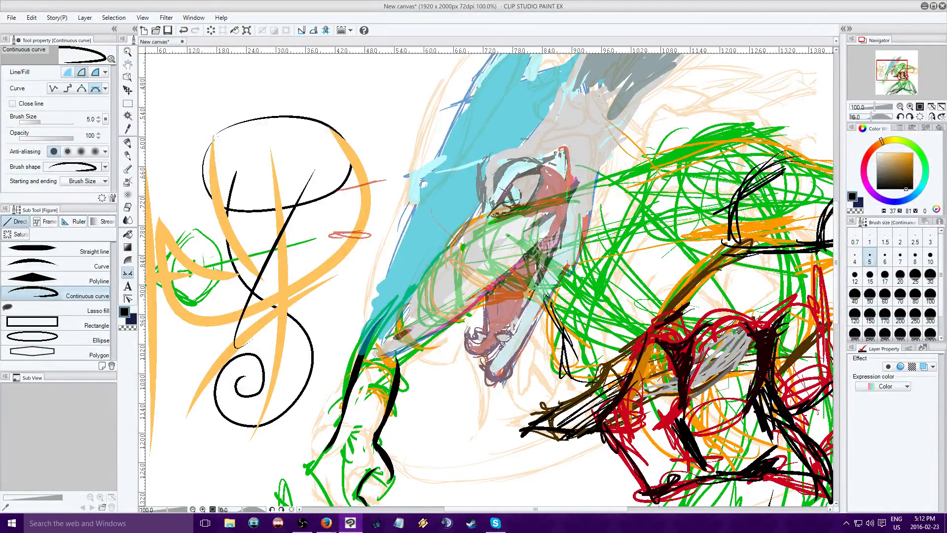
key(Delete)
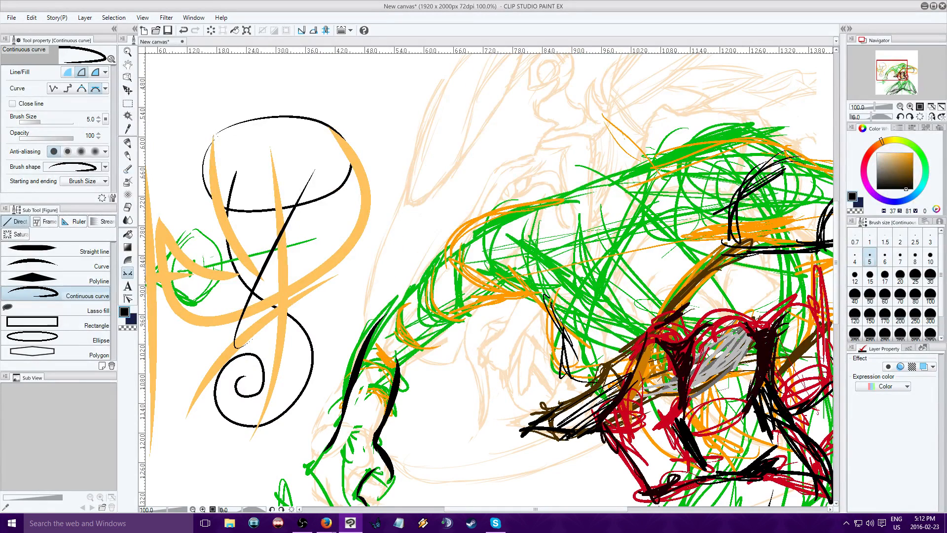
key(ctrl+z)
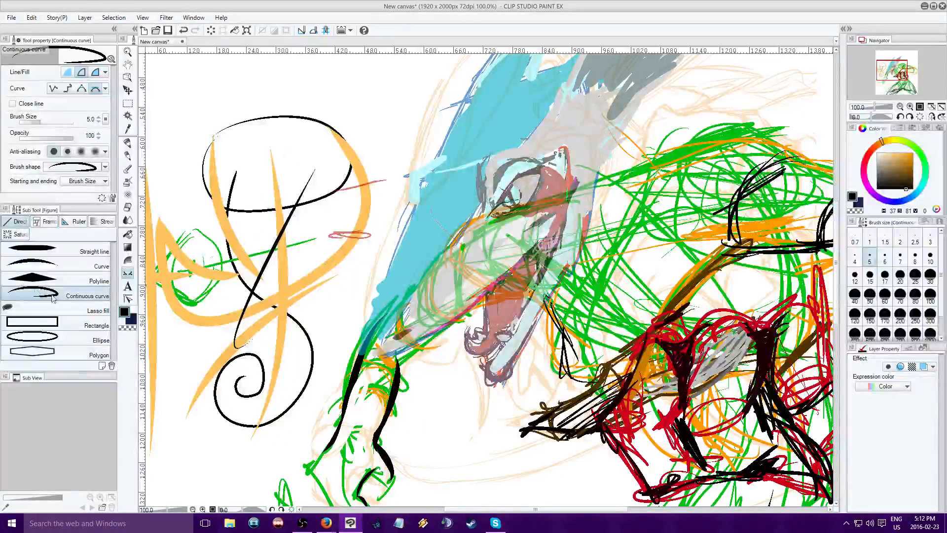
Draw a solid mid-grey barrel shape over the orange strokes with the Continuous curve tool set to fill
click(67, 72)
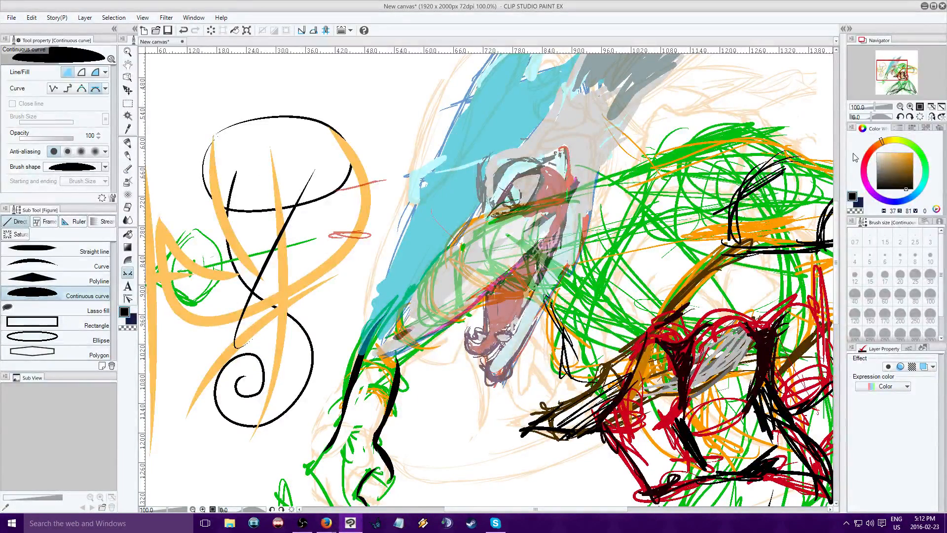
drag(891, 178, 863, 171)
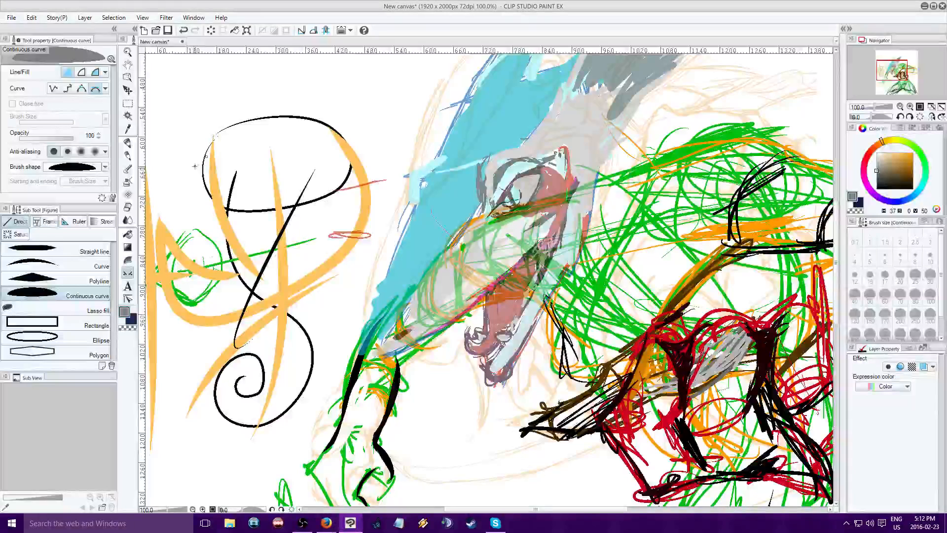
click(193, 168)
drag(198, 216, 207, 252)
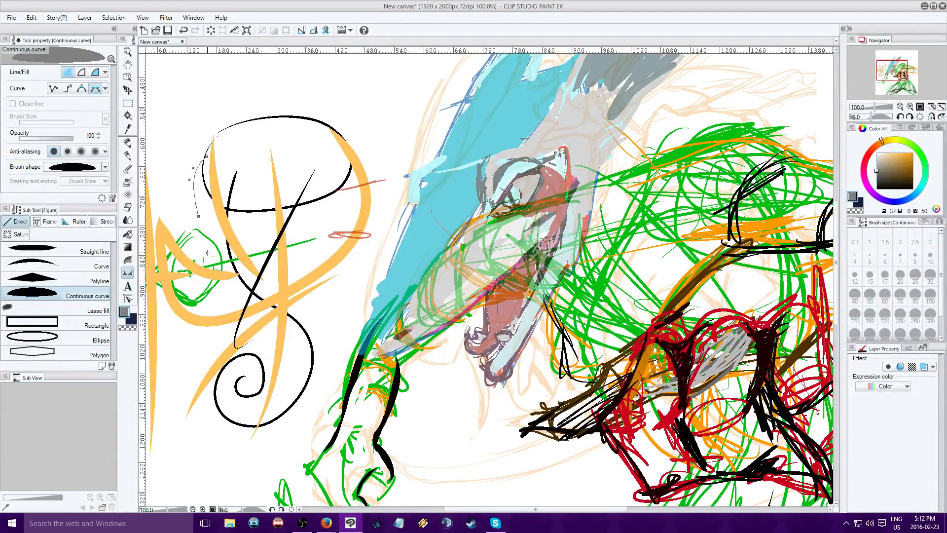
drag(209, 319, 209, 335)
drag(284, 351, 341, 342)
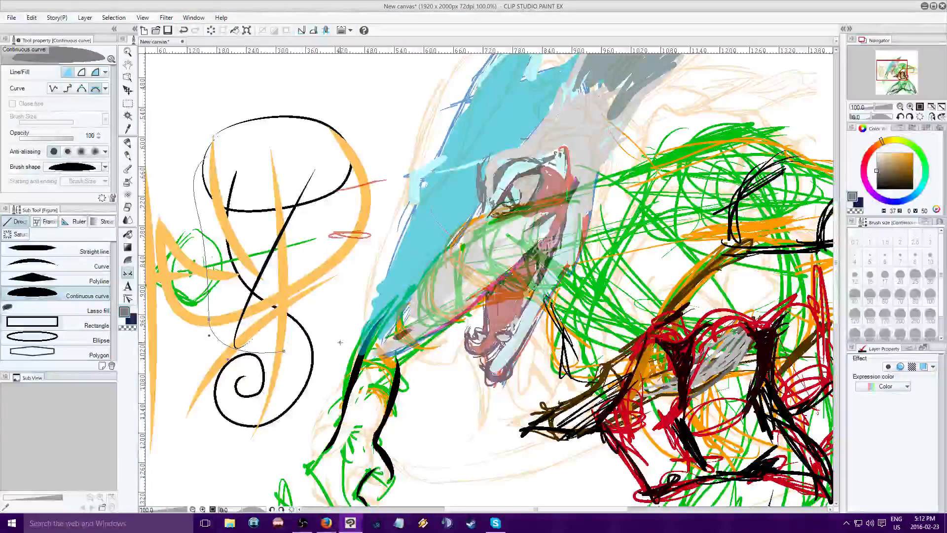
drag(374, 283, 364, 245)
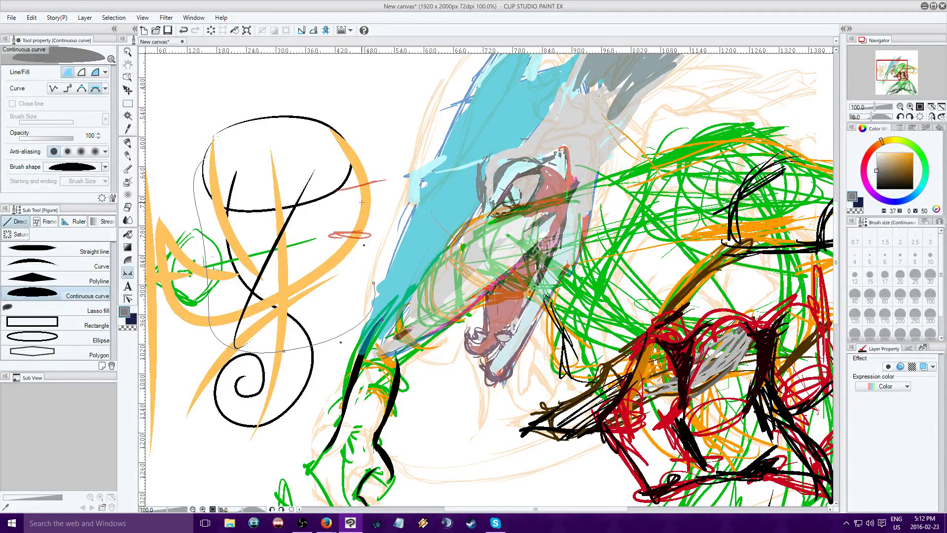
drag(359, 174, 329, 133)
double_click(203, 160)
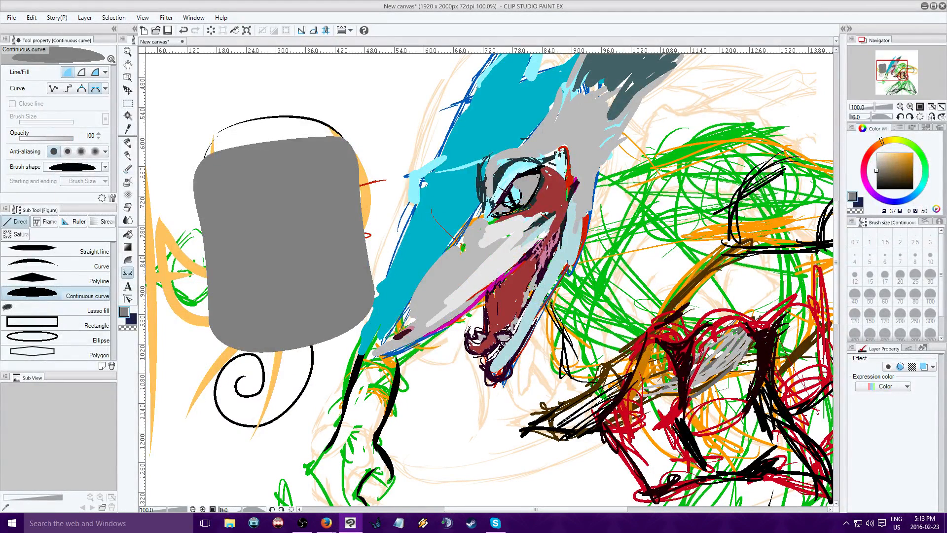
Draw a light grey ellipse outline at size 5 with the Continuous curve tool along the grey barrel's top end
click(877, 159)
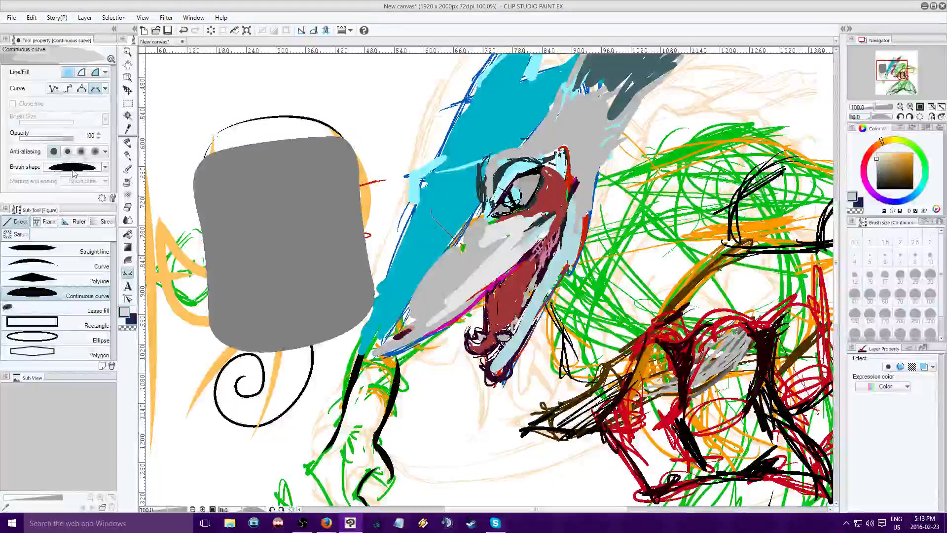
click(81, 72)
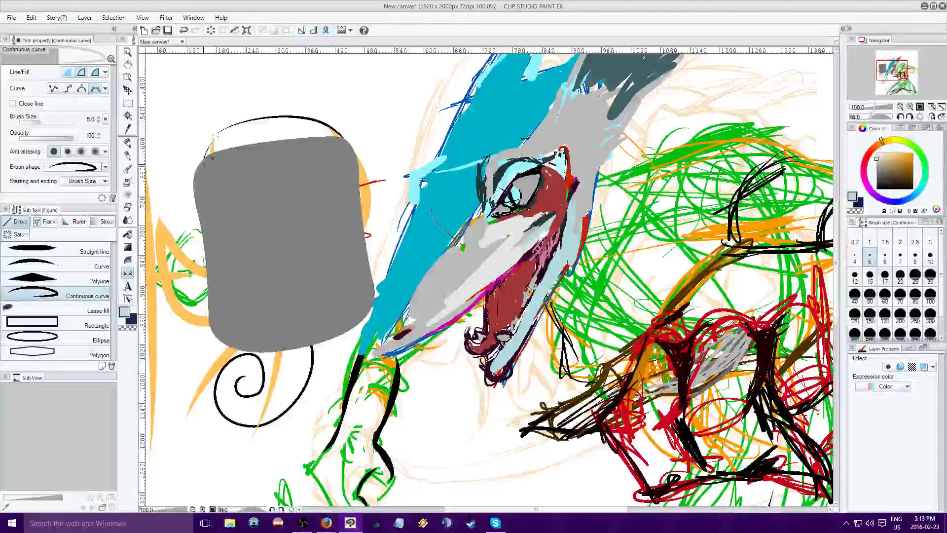
click(224, 176)
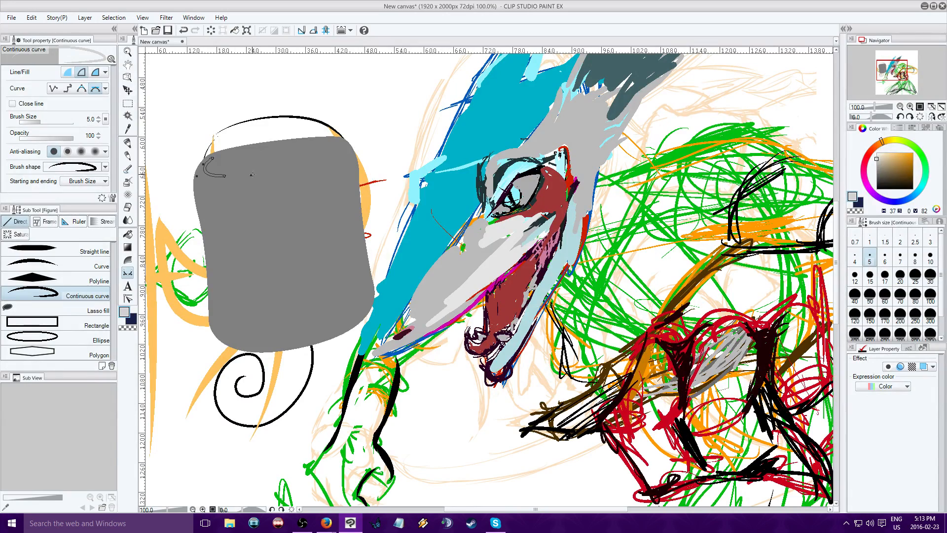
click(316, 161)
drag(321, 141, 287, 139)
click(262, 266)
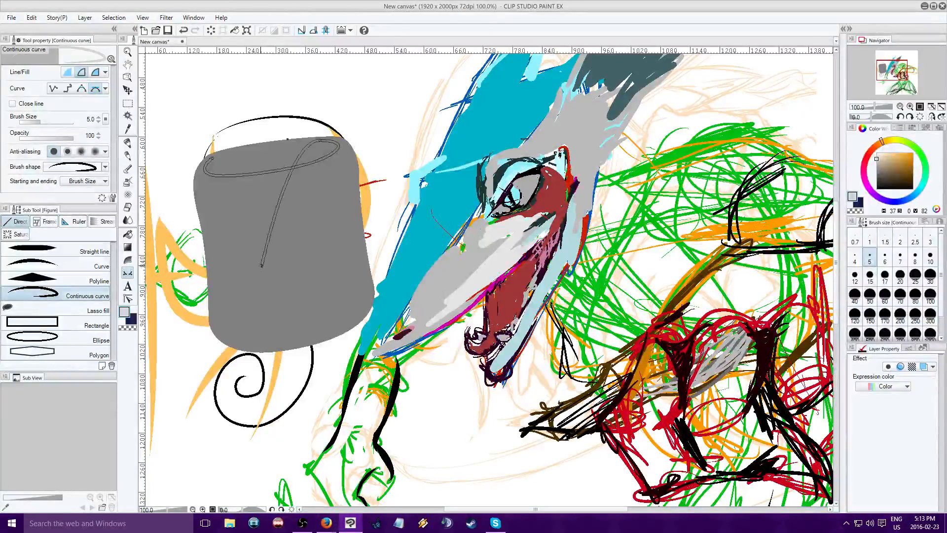
key(Return)
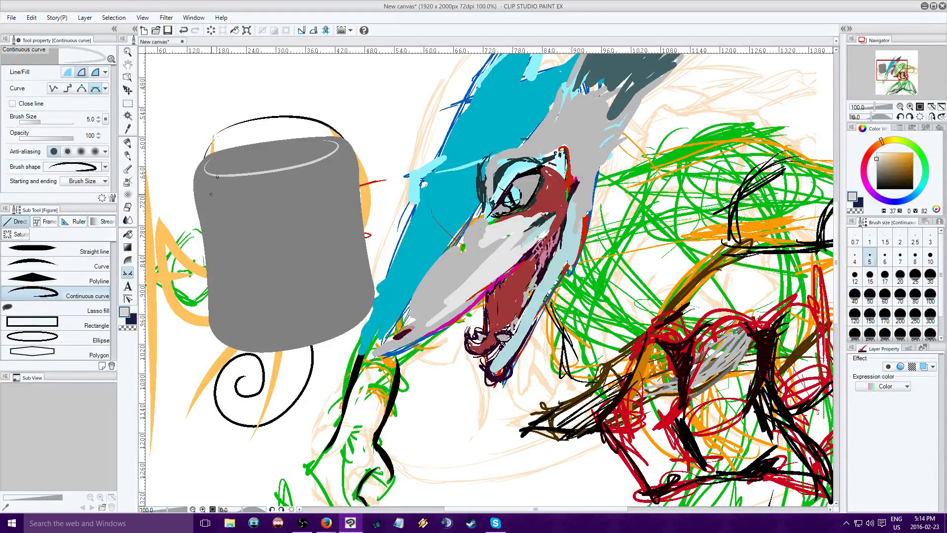
Draw a light grey highlight line down the barrel's left side, curving inward at its base
click(226, 238)
click(230, 265)
click(227, 324)
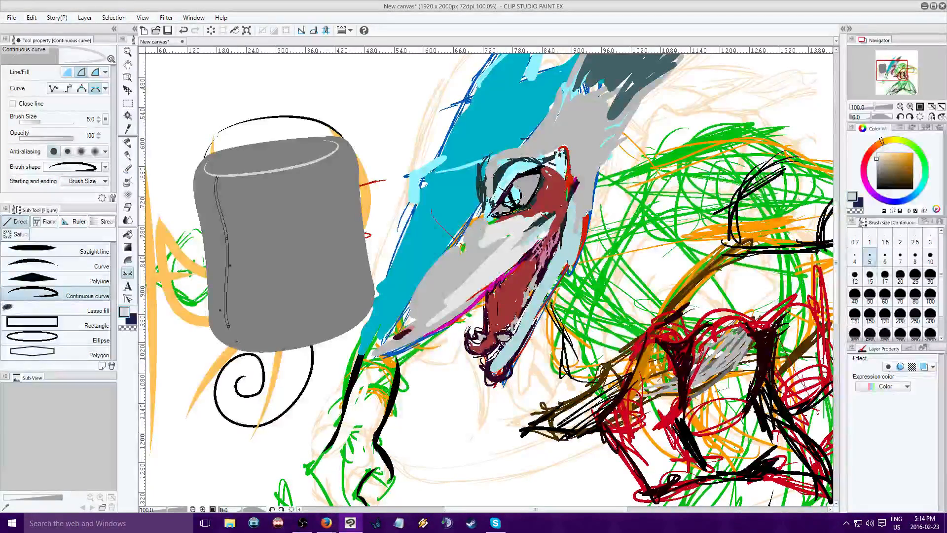
click(257, 343)
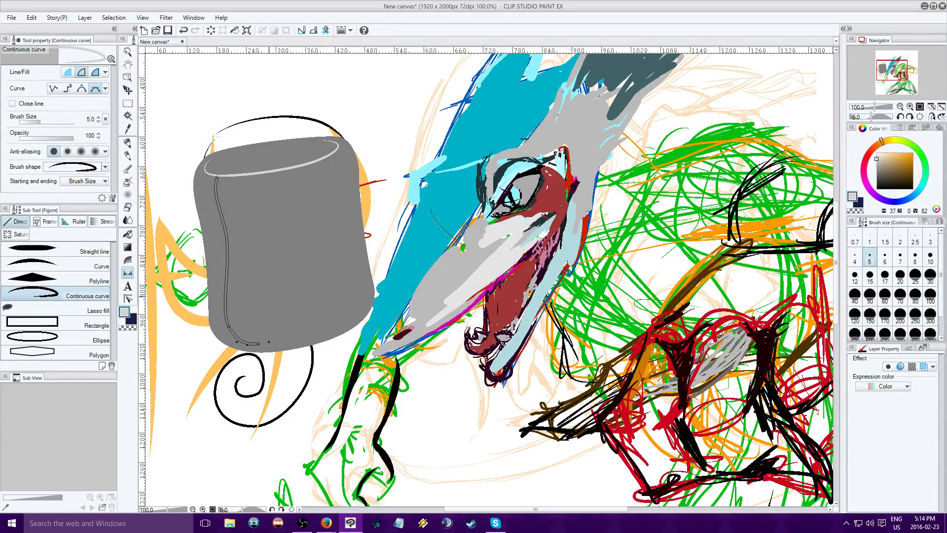
key(Return)
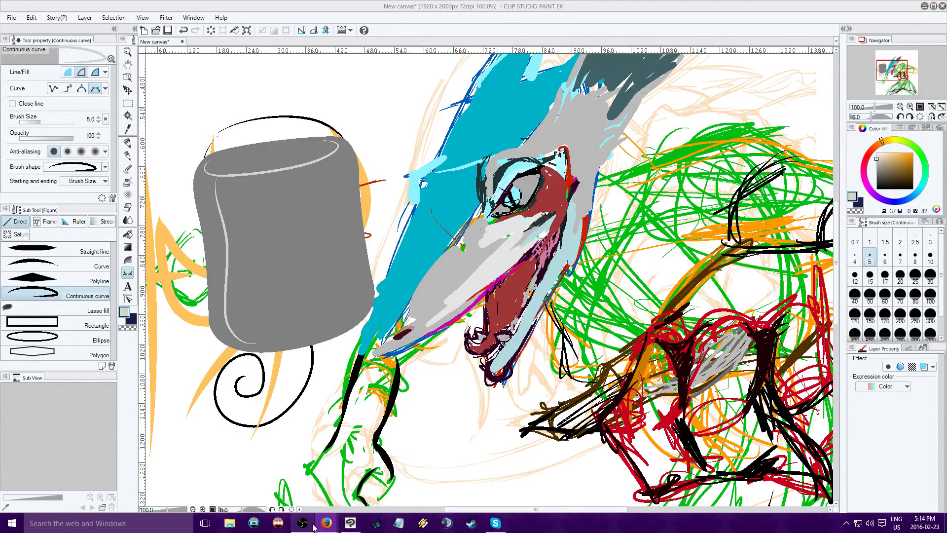
Try a light grey size 7 line with the Curve tool down the barrel's right side and across to its base, and undo it
click(349, 523)
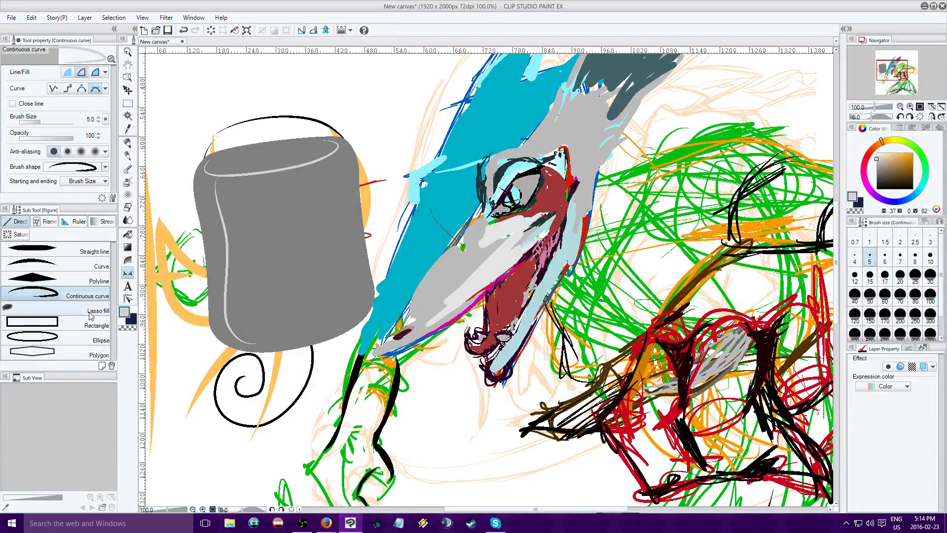
click(79, 250)
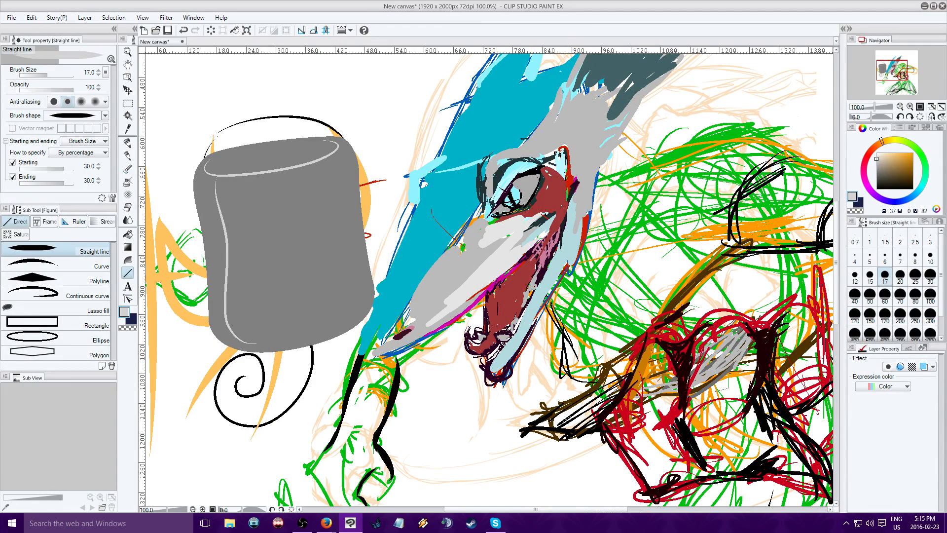
click(94, 266)
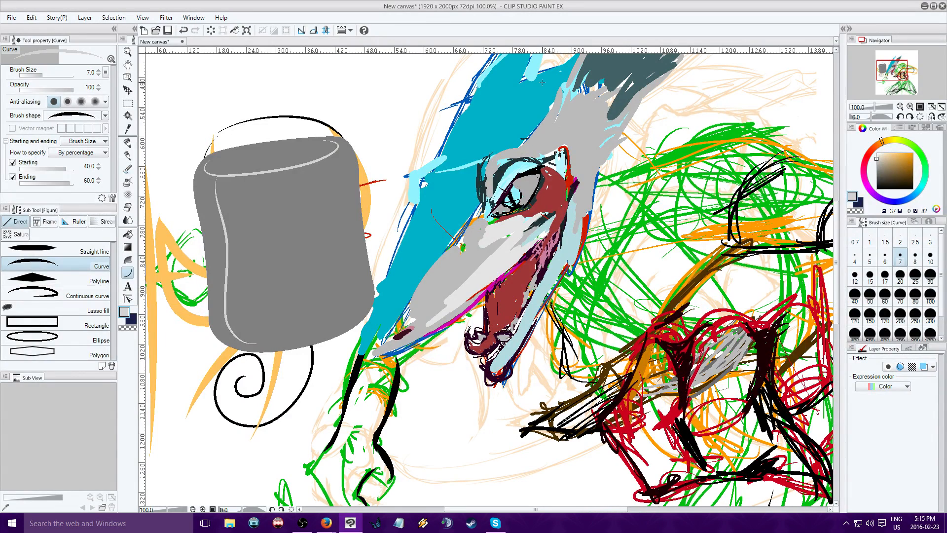
drag(345, 154, 243, 336)
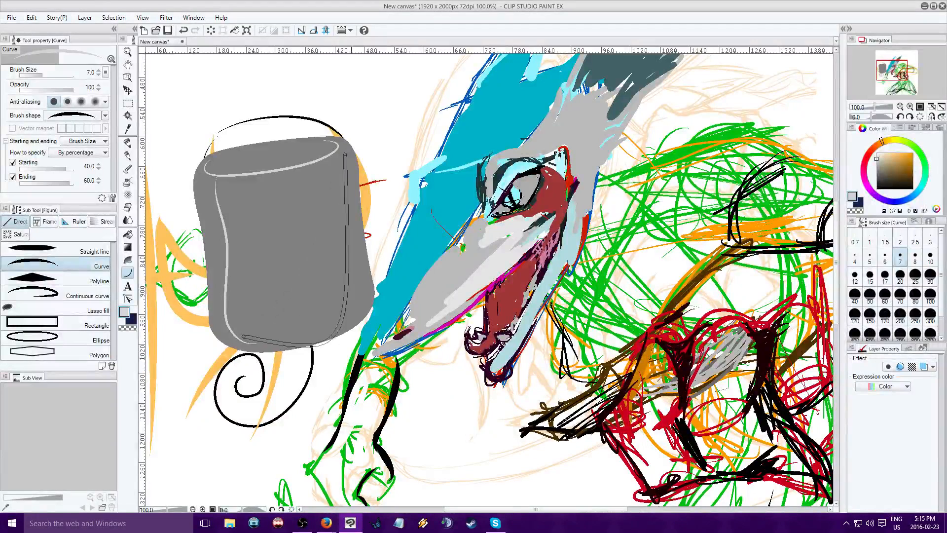
scroll(308, 59, up, 2)
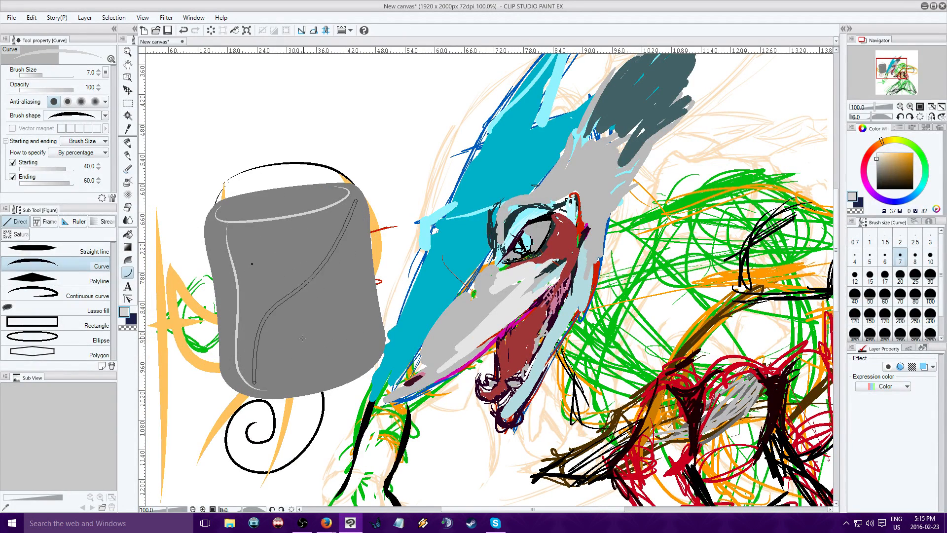
click(357, 409)
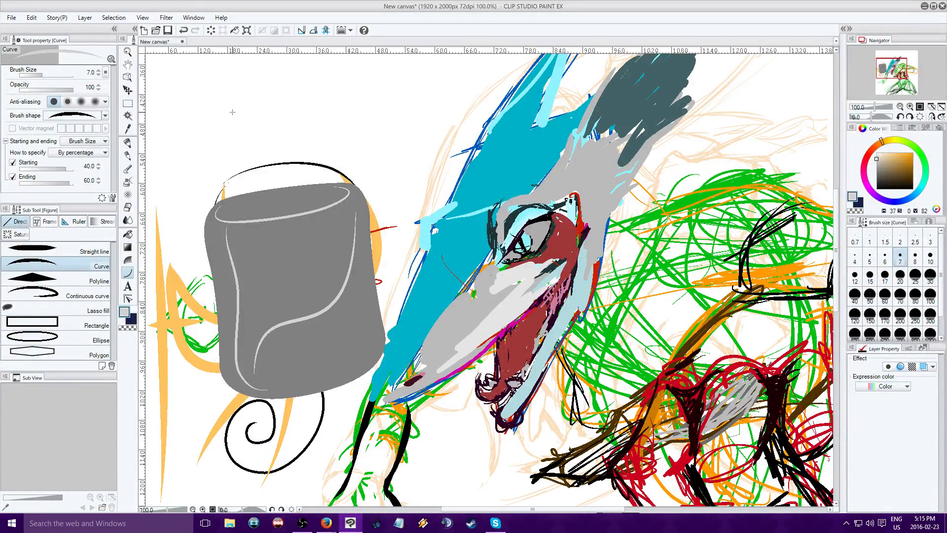
click(183, 29)
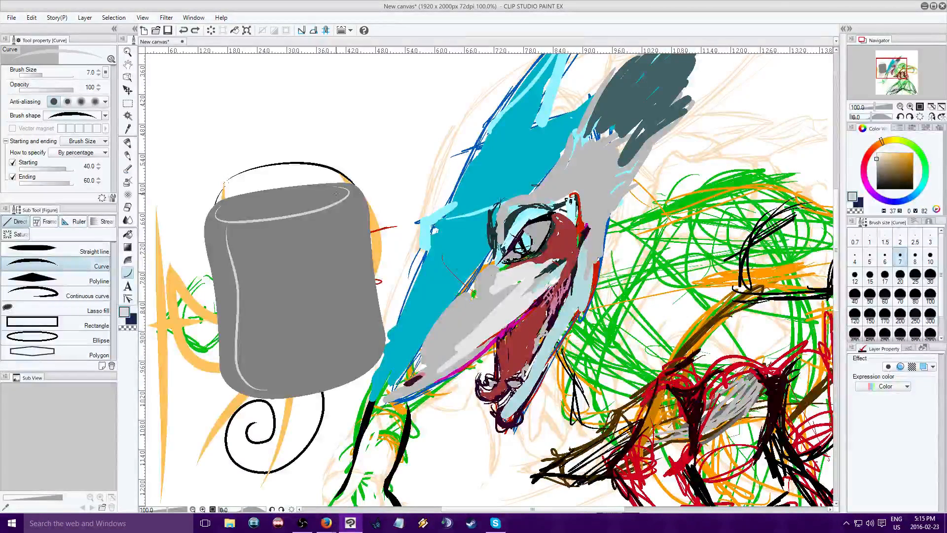
Try twice to draw a light grey curve under the barrel's top ellipse from edge to edge, undoing each attempt
drag(356, 190, 210, 219)
click(218, 239)
click(218, 239)
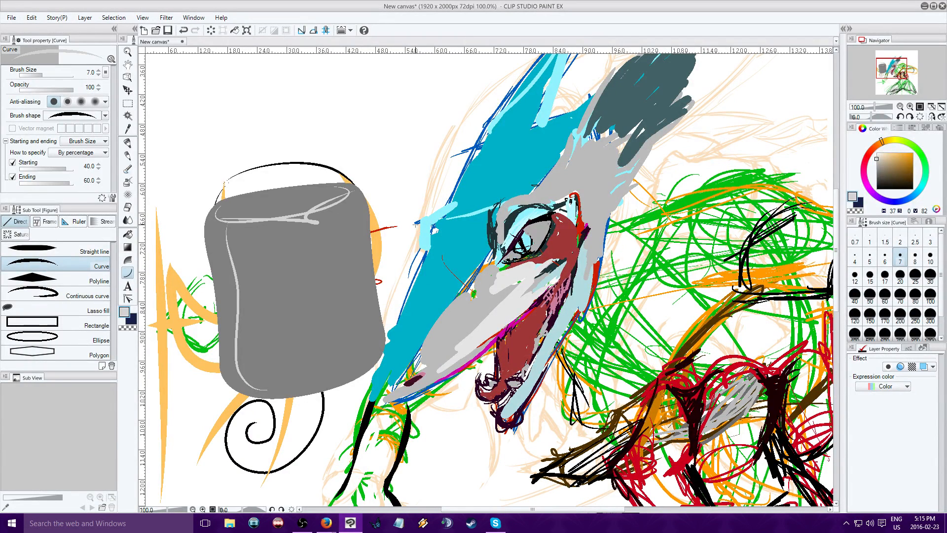
click(184, 30)
drag(207, 224, 357, 193)
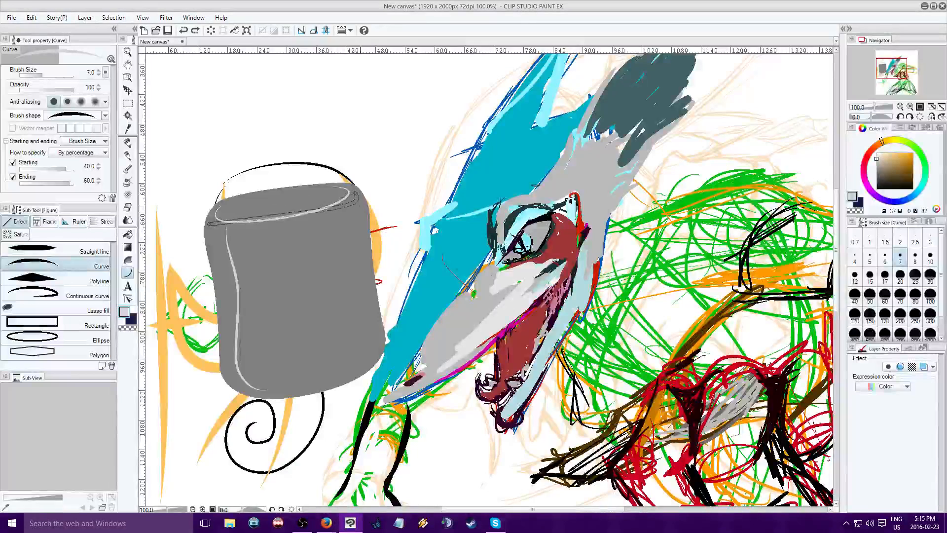
click(167, 260)
click(183, 30)
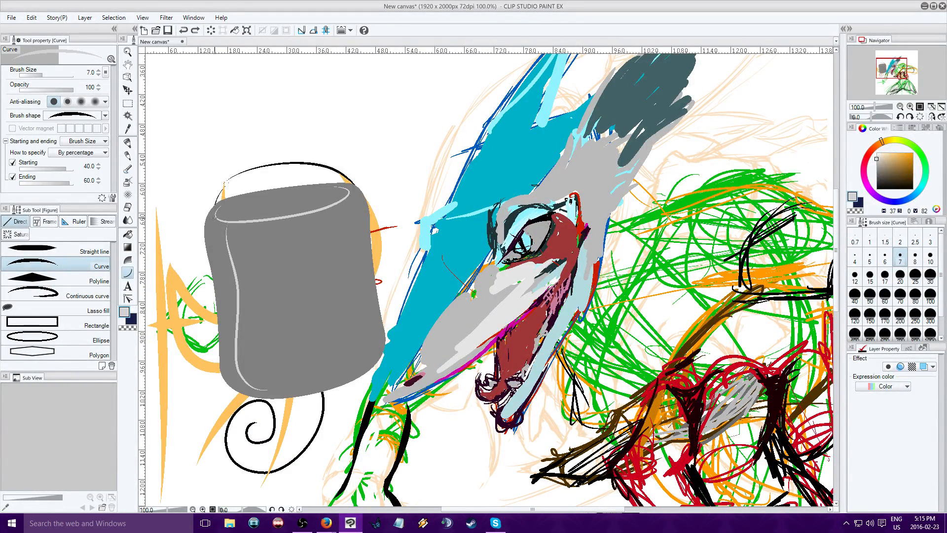
Draw a light grey curve with the Curve tool just below the top ellipse, following the barrel's rim from left to right
drag(207, 221, 354, 192)
click(220, 236)
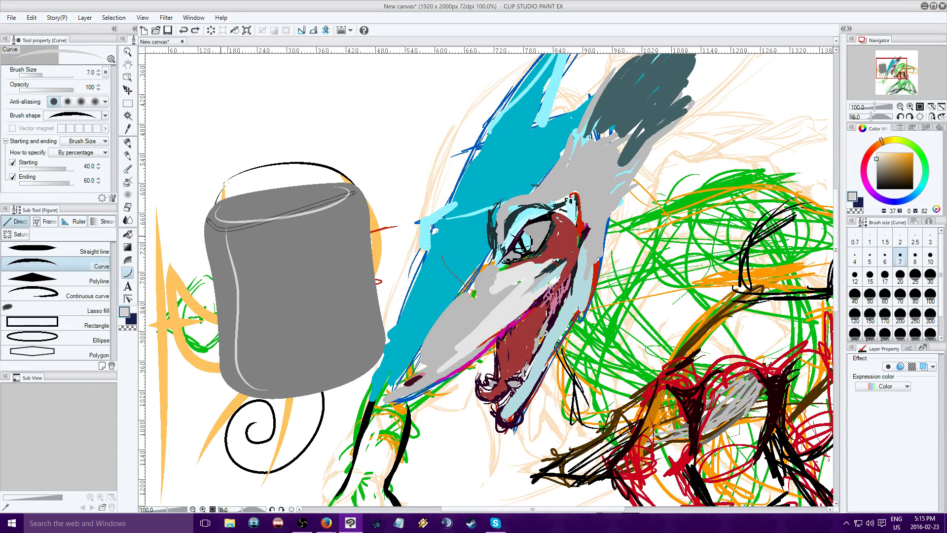
click(373, 221)
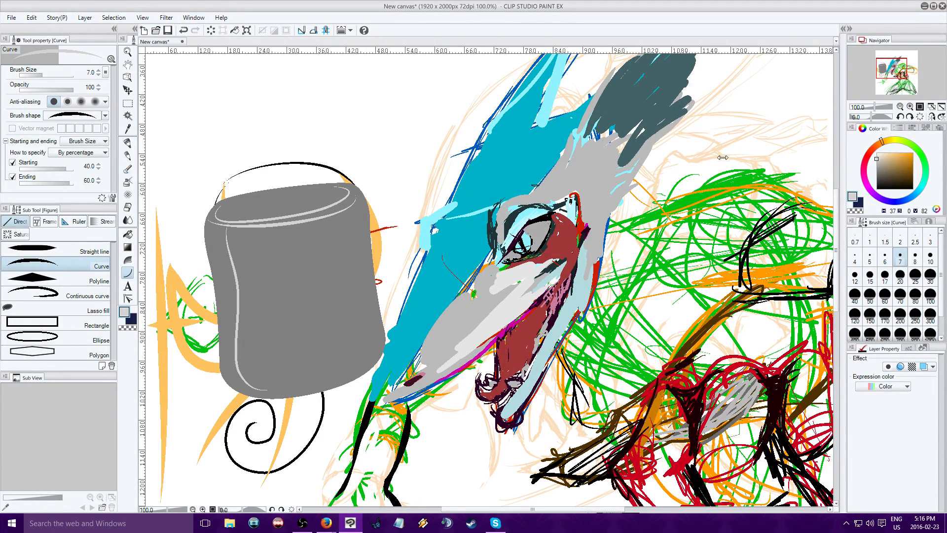
Draw a black shadow curve at size 7 directly along the light rim line below the barrel's top ellipse
click(876, 188)
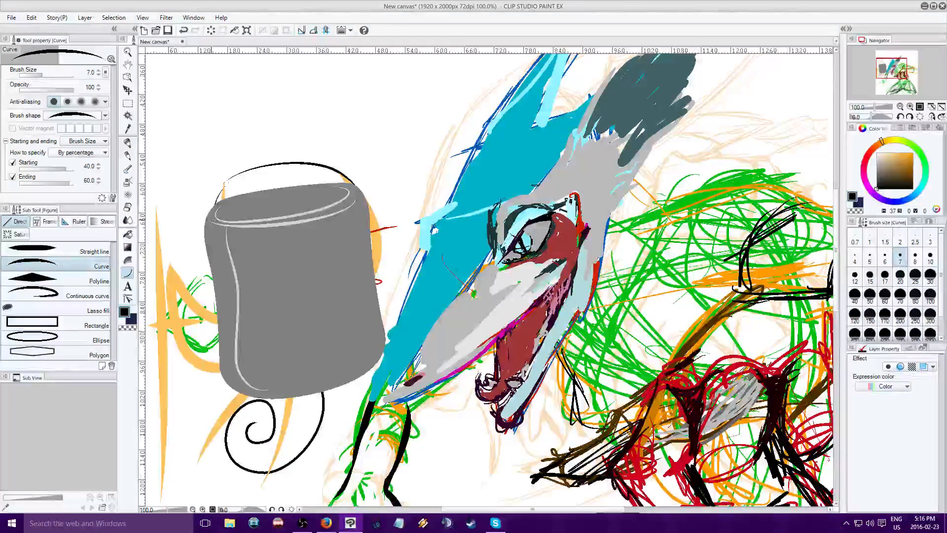
drag(214, 219, 358, 196)
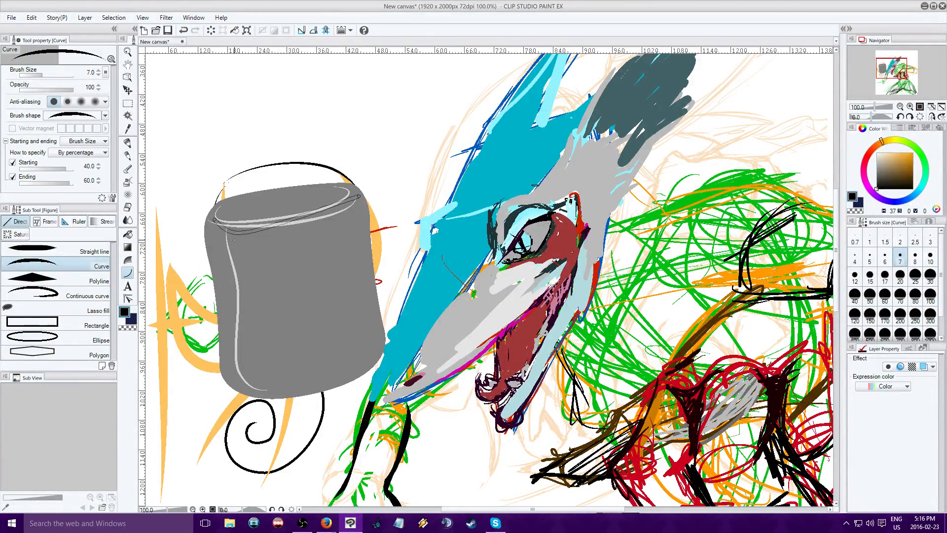
click(318, 228)
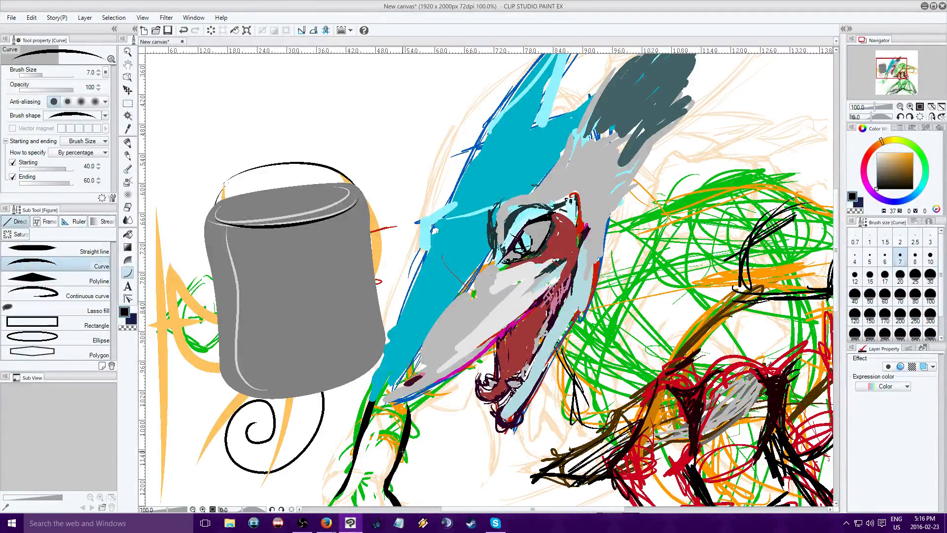
Draw a black open zigzag with the Polyline tool above the barrel, crossing its top edge and ending inside the shape
drag(896, 63, 894, 64)
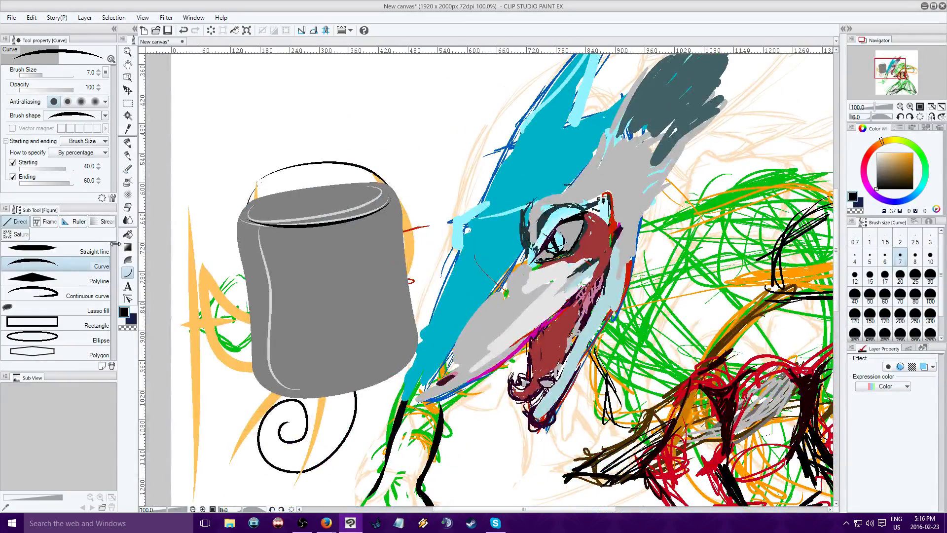
click(68, 279)
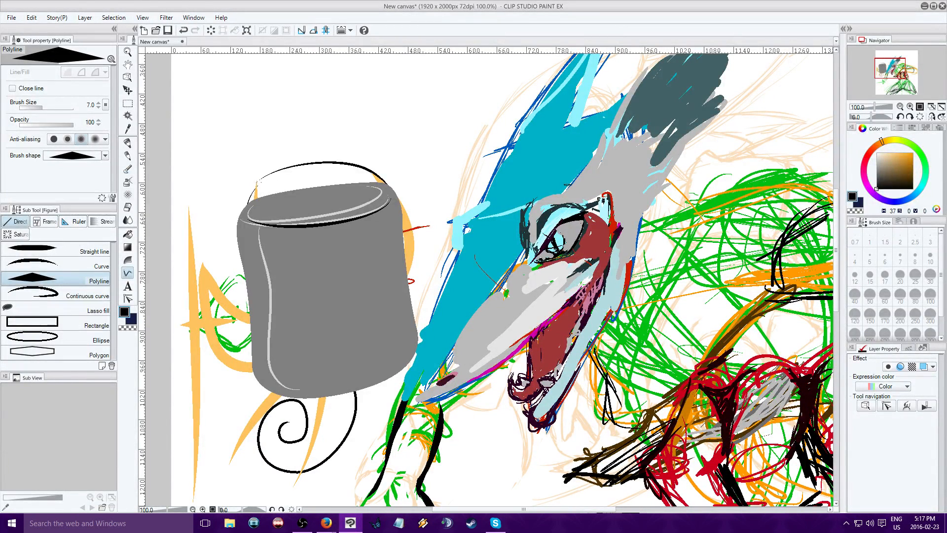
click(49, 266)
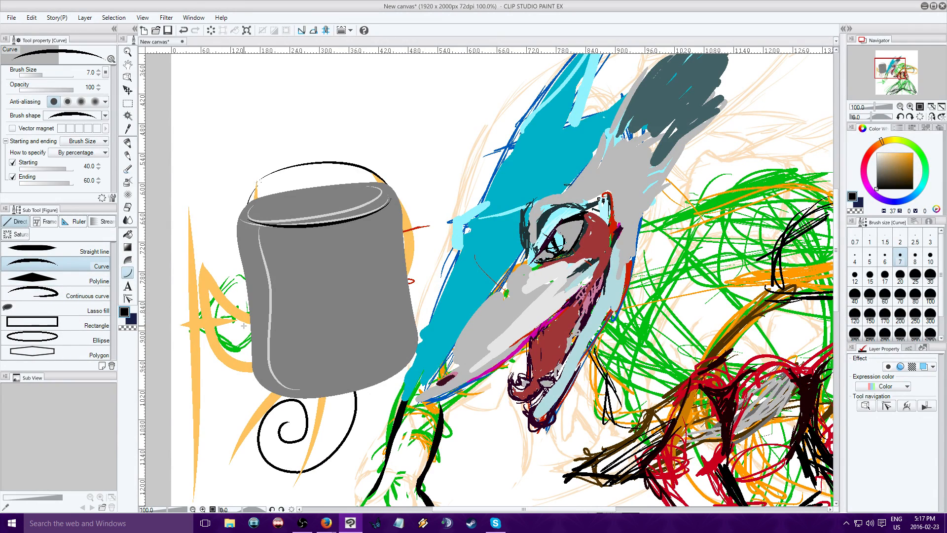
click(68, 282)
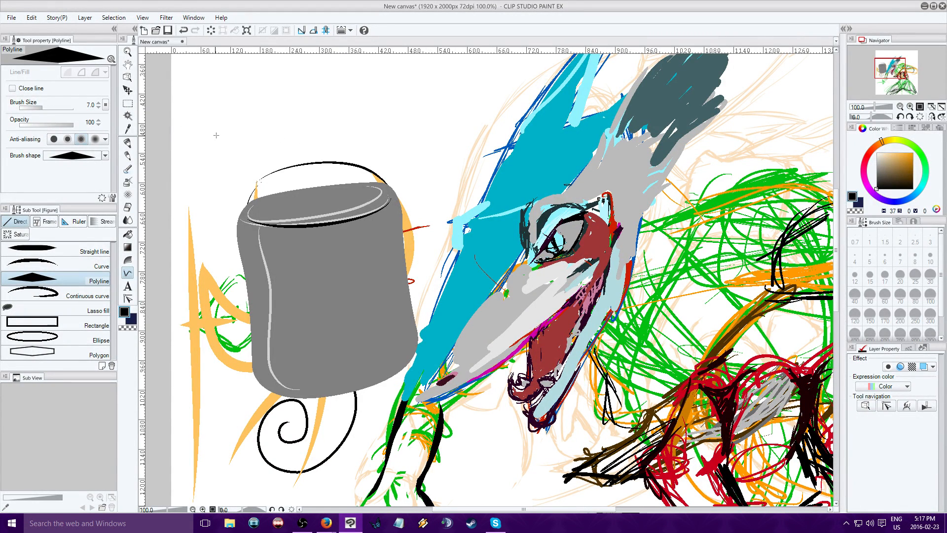
click(196, 131)
click(364, 111)
click(421, 185)
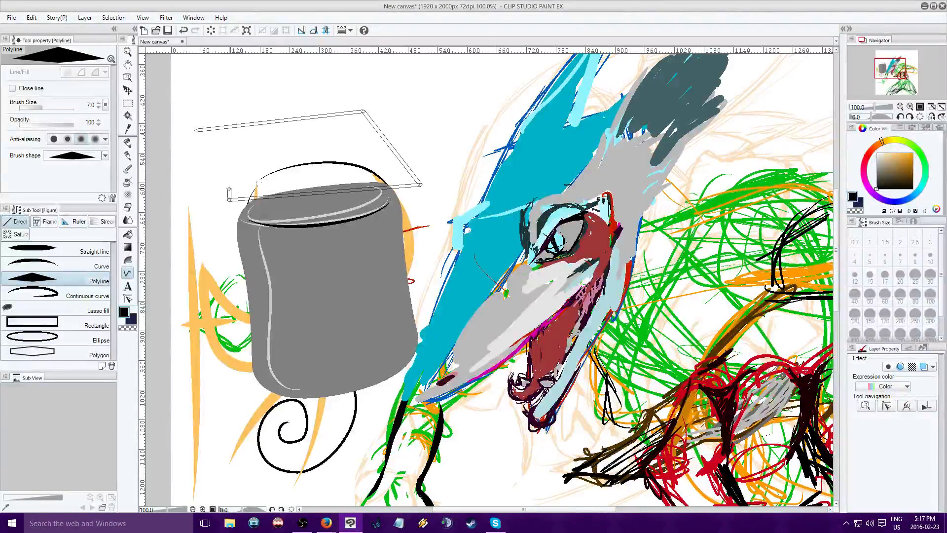
click(226, 200)
click(311, 146)
double_click(347, 164)
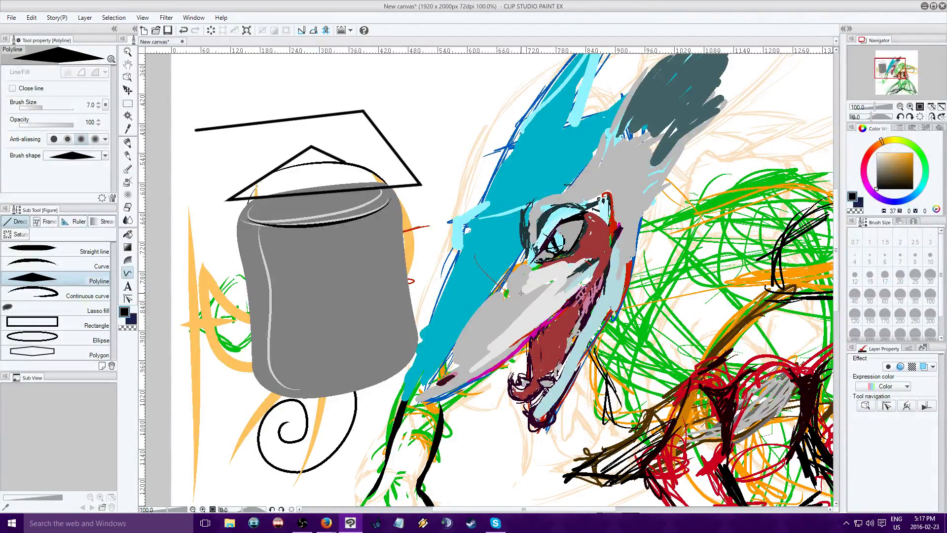
Draw a black open polyline beside the barrel, going down, across to its upper-left edge and back in a short hook
click(211, 152)
click(196, 230)
click(259, 237)
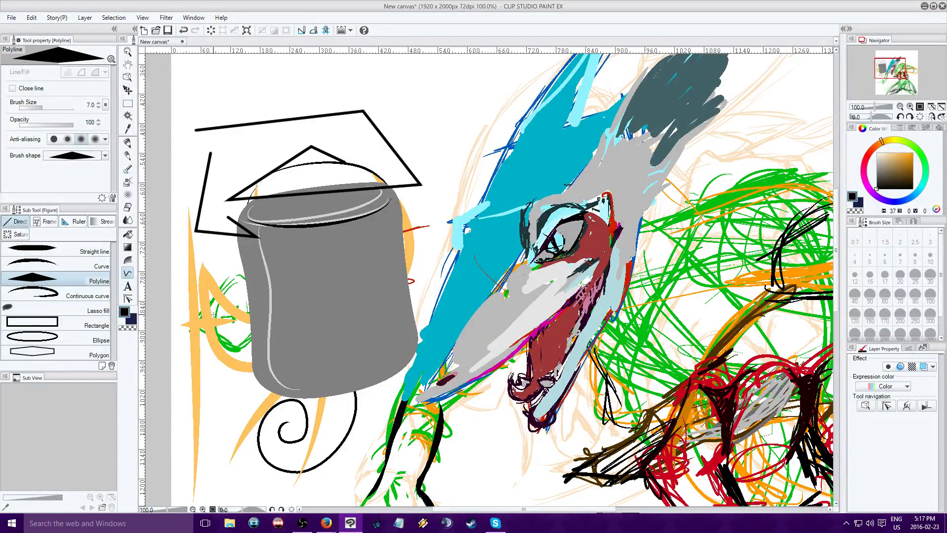
Draw a black four-sided outline with the Polyline tool across the barrel's middle, extending past its left side and ending on its starting edge
click(237, 328)
click(368, 324)
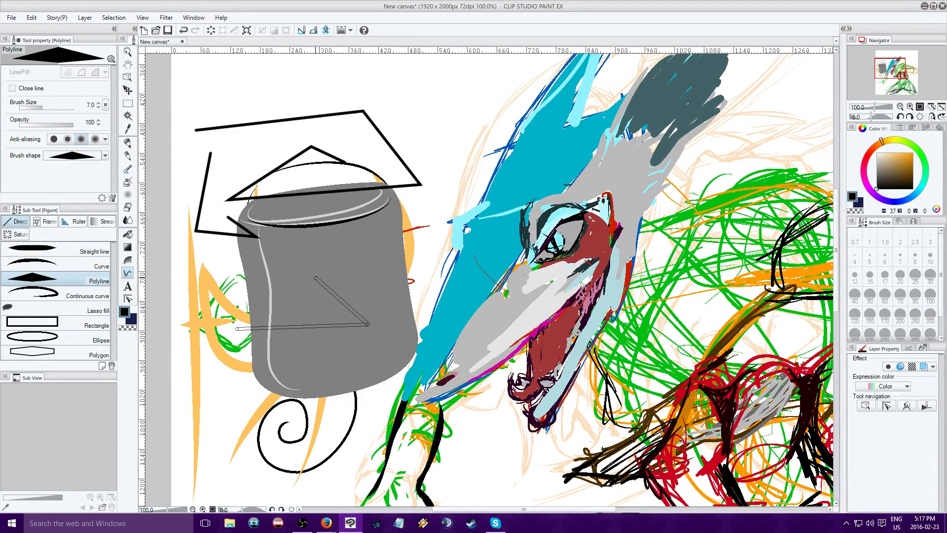
click(318, 280)
click(186, 284)
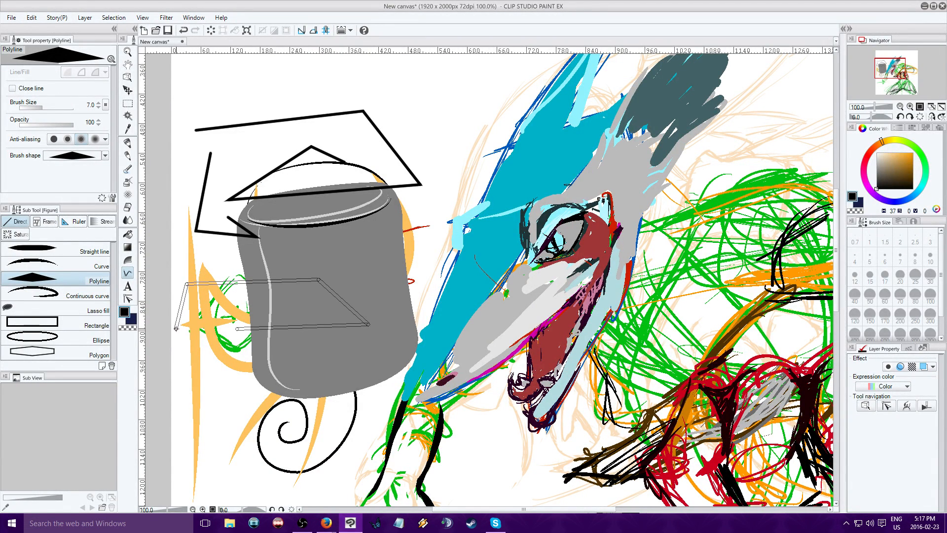
click(177, 329)
double_click(261, 327)
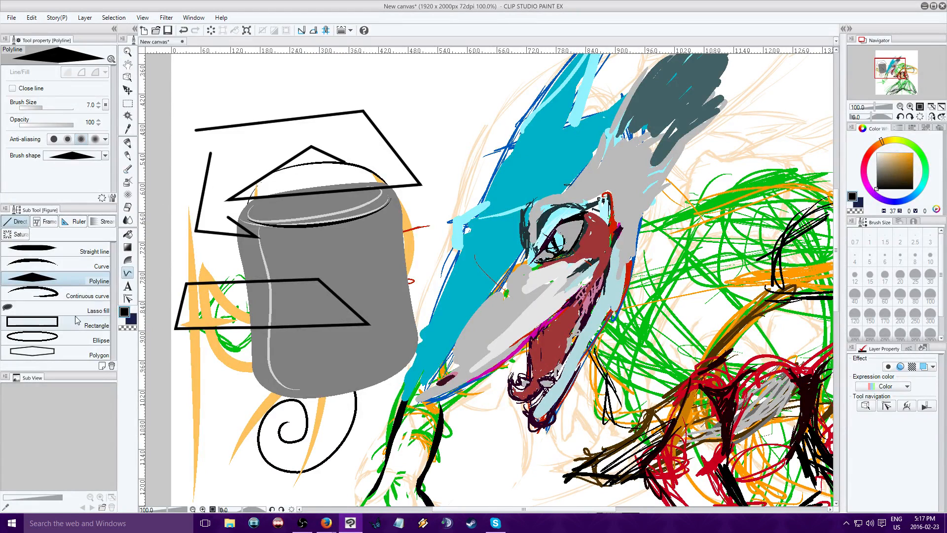
Draw a size 17 tapered black straight line diagonally over the barrel's top and bend it into a zigzag by moving its control points
click(74, 252)
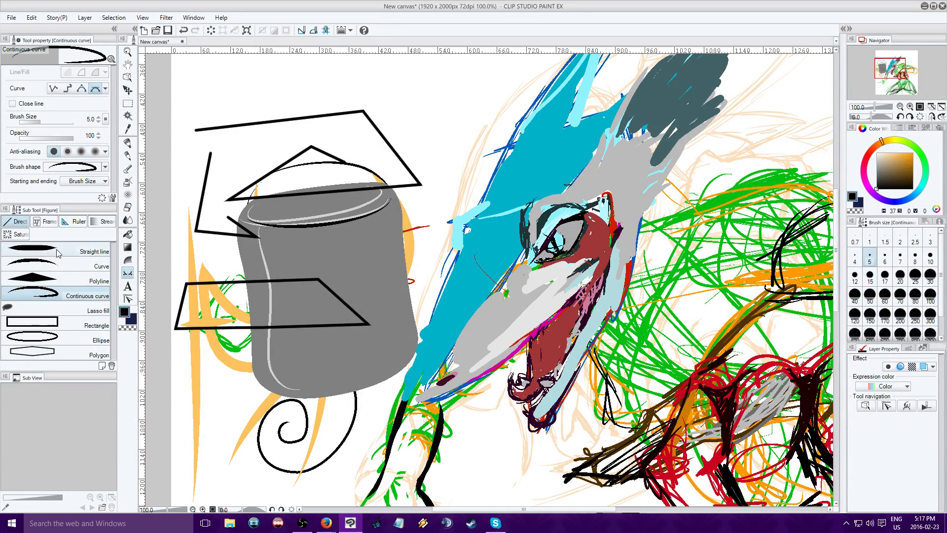
drag(221, 245, 382, 119)
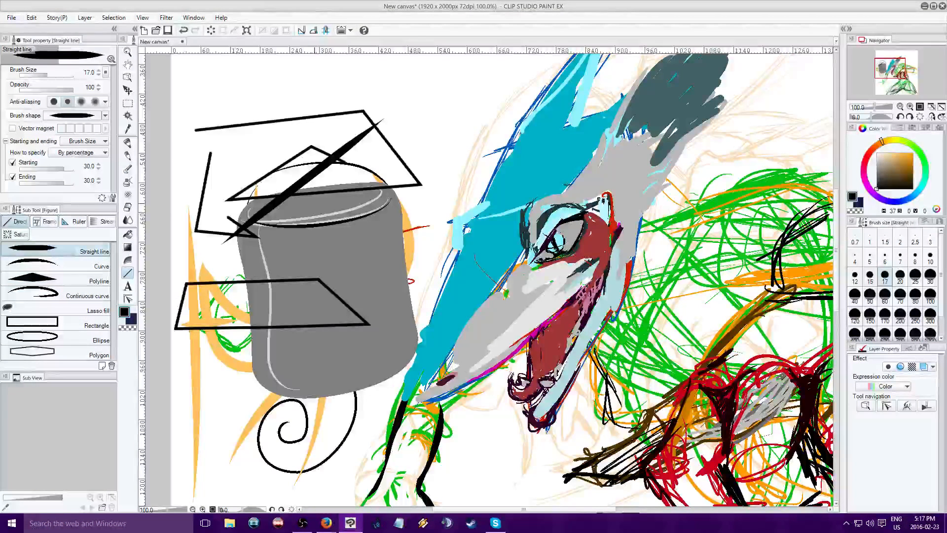
click(128, 299)
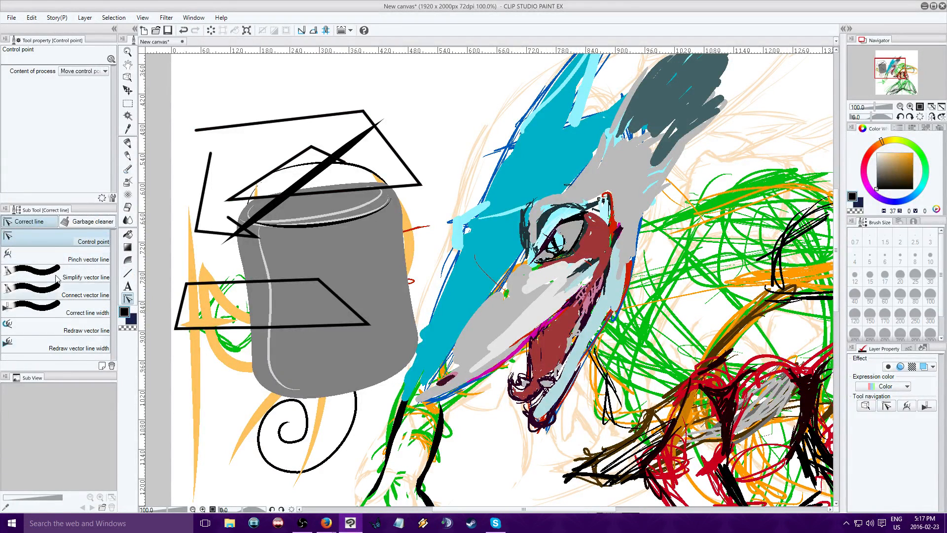
click(292, 189)
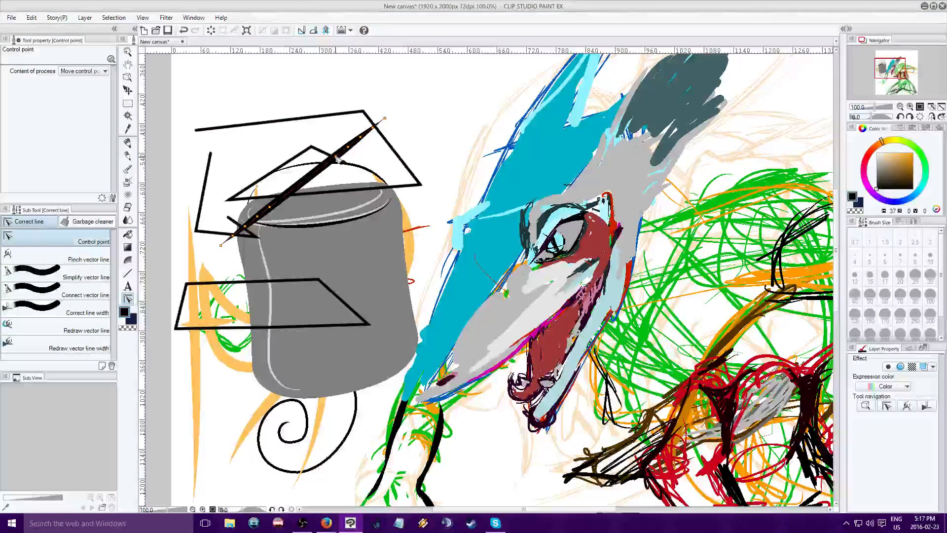
drag(336, 158, 362, 218)
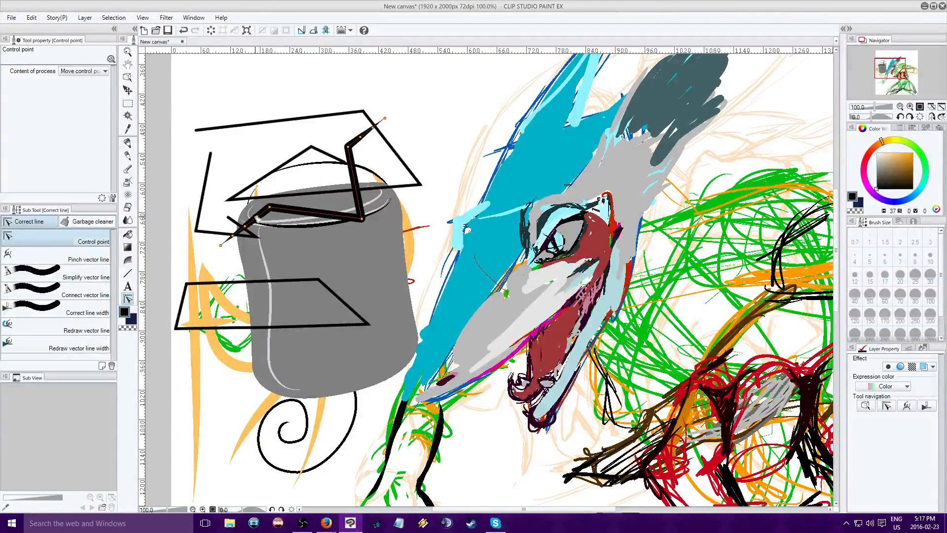
drag(256, 219, 285, 244)
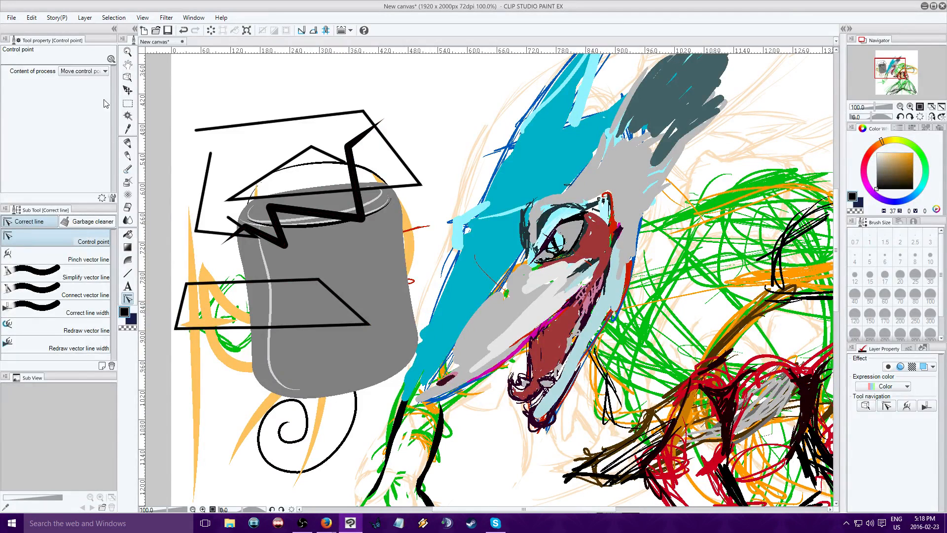
Paint a looping orange stroke with the Oil paint brush at size 20 from the grey crest around the eye into the blue area
click(128, 144)
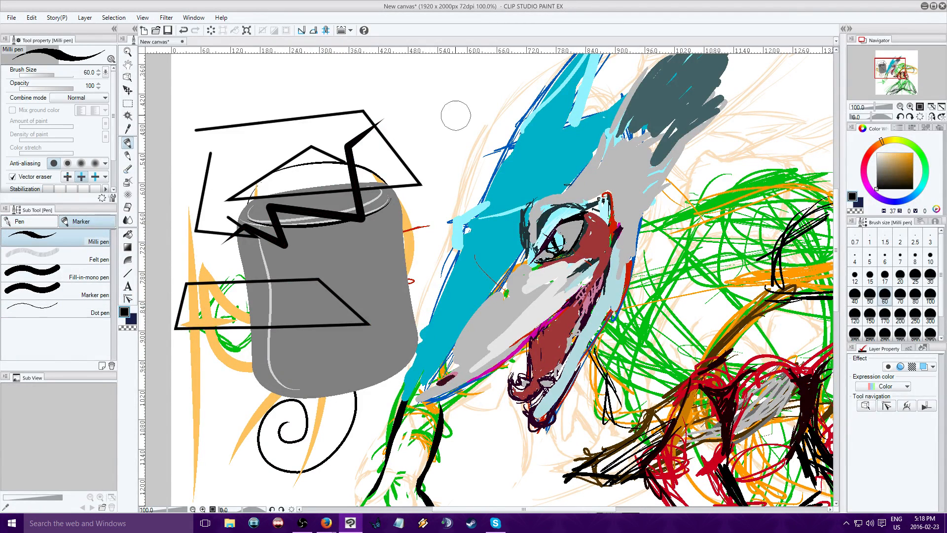
drag(896, 69, 903, 67)
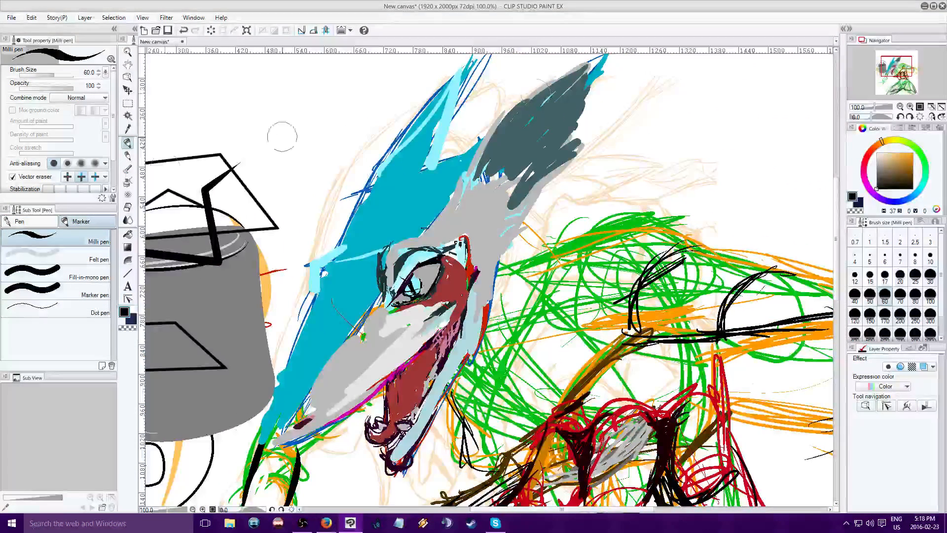
click(128, 169)
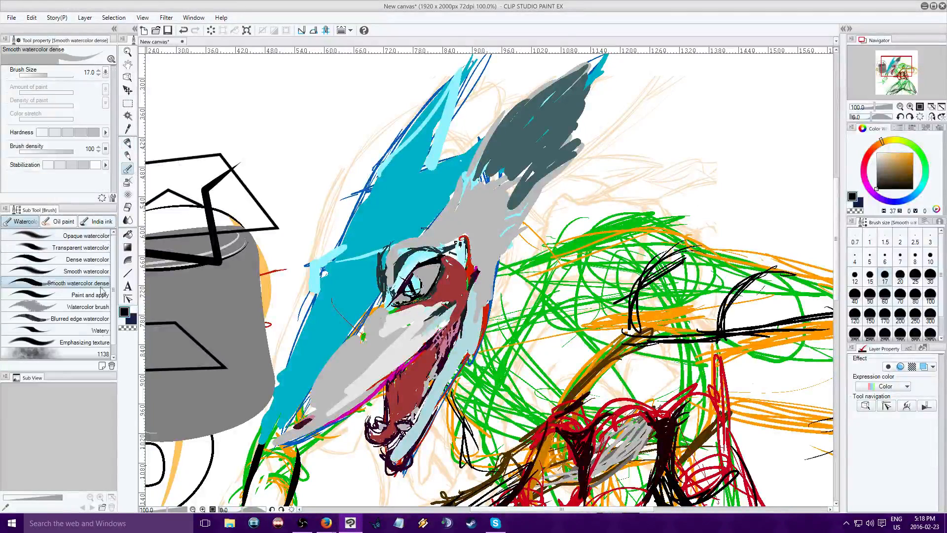
click(59, 221)
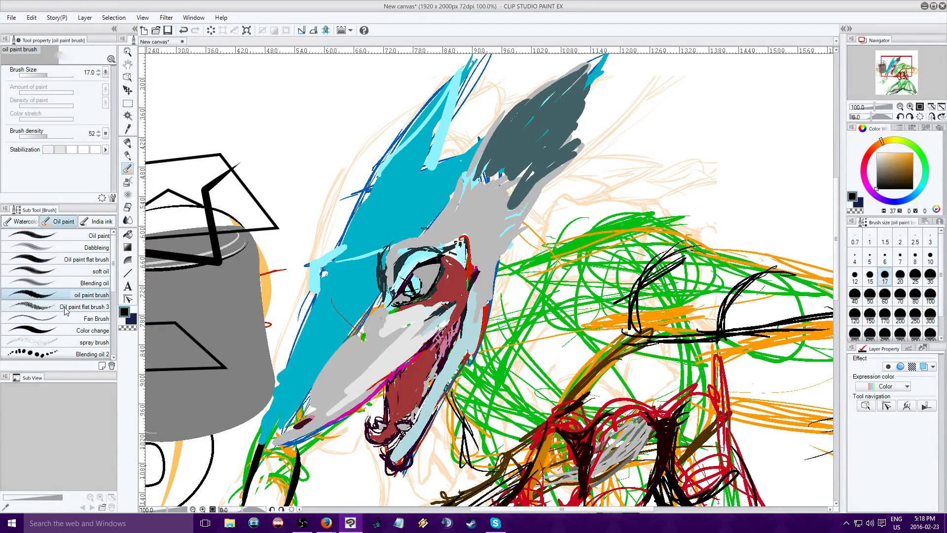
click(98, 306)
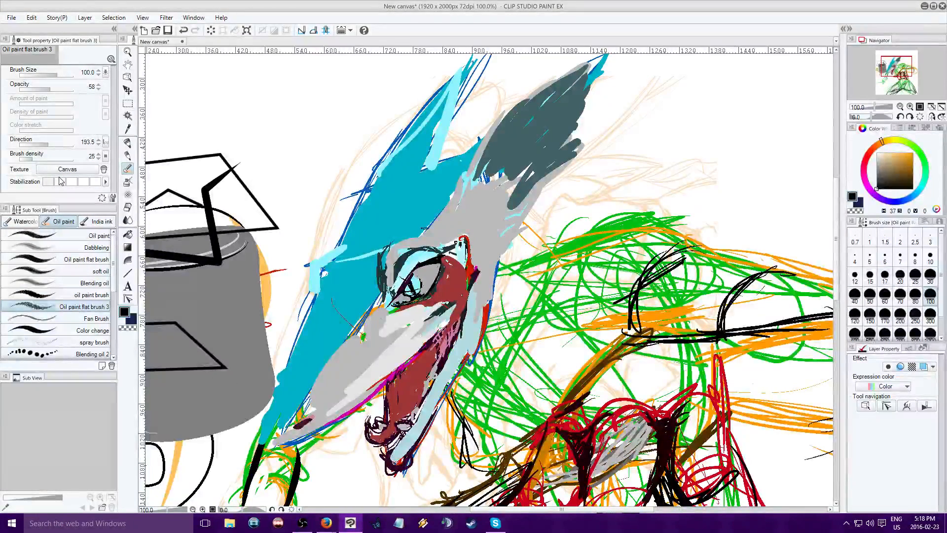
click(69, 236)
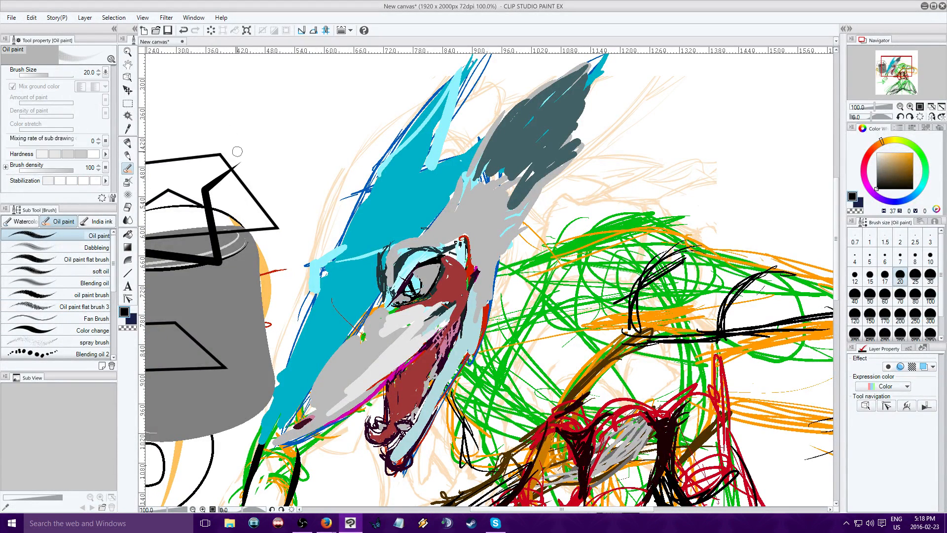
drag(899, 167, 905, 153)
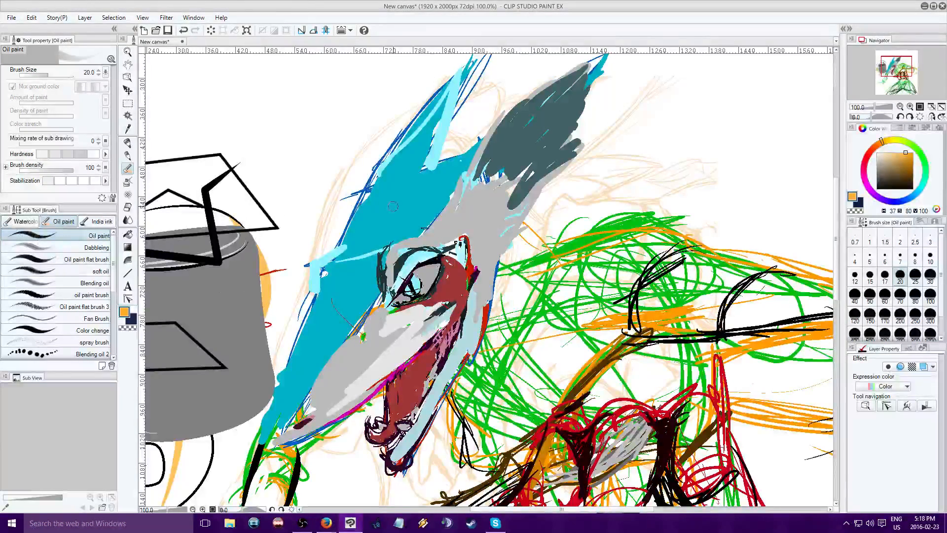
mouse_move(548, 177)
mouse_down()
mouse_move(452, 186)
mouse_move(413, 232)
mouse_move(410, 288)
mouse_move(359, 311)
mouse_move(325, 253)
mouse_move(358, 223)
mouse_move(369, 243)
mouse_move(405, 212)
mouse_move(381, 195)
mouse_up()
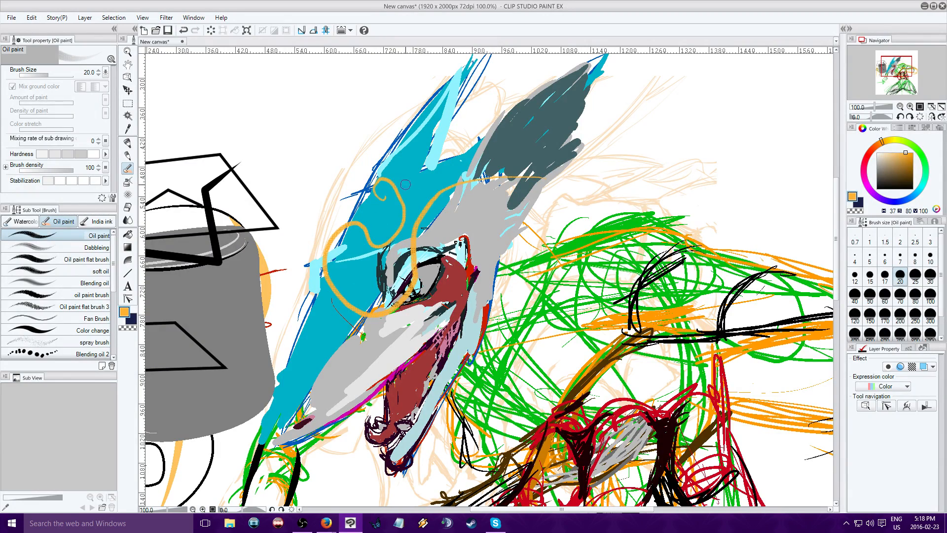
Simplify the orange looping stroke along its length with the Simplify vector line tool at size 69
click(910, 106)
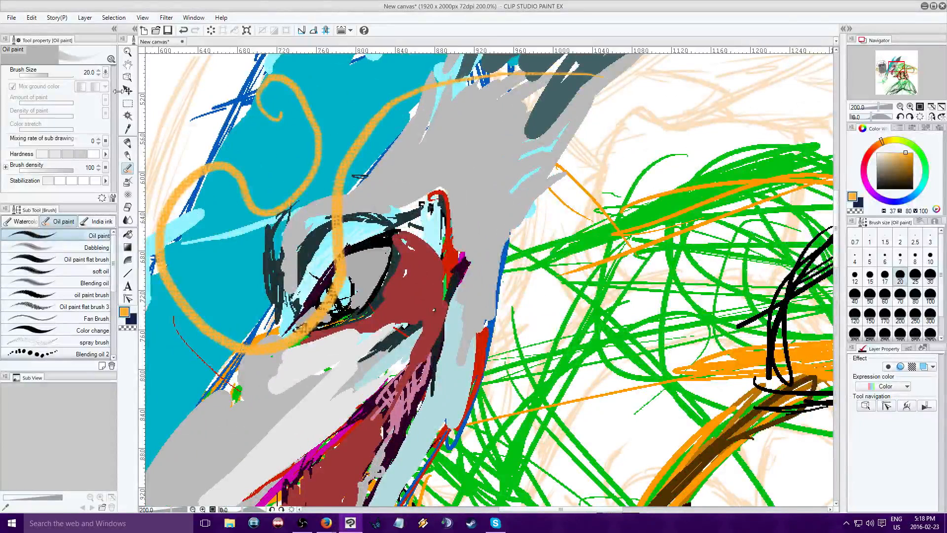
click(129, 299)
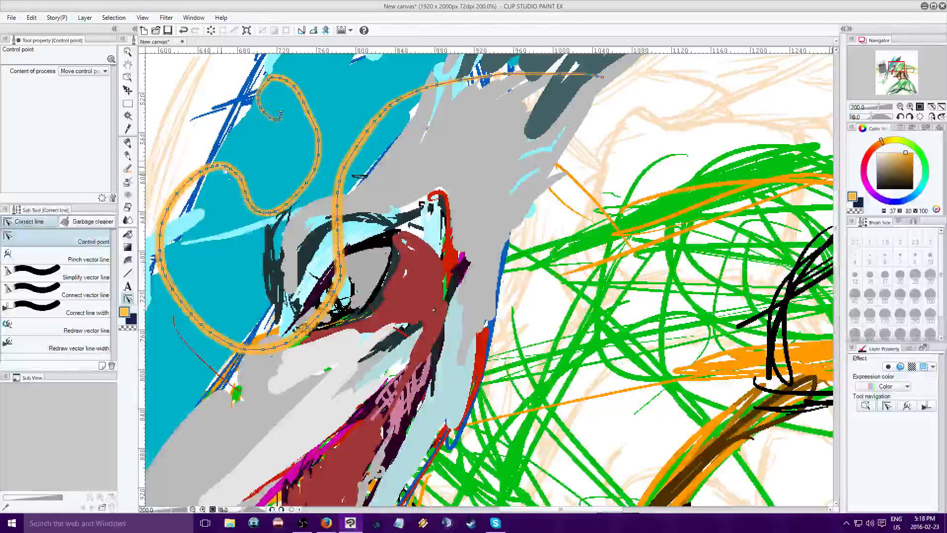
click(30, 275)
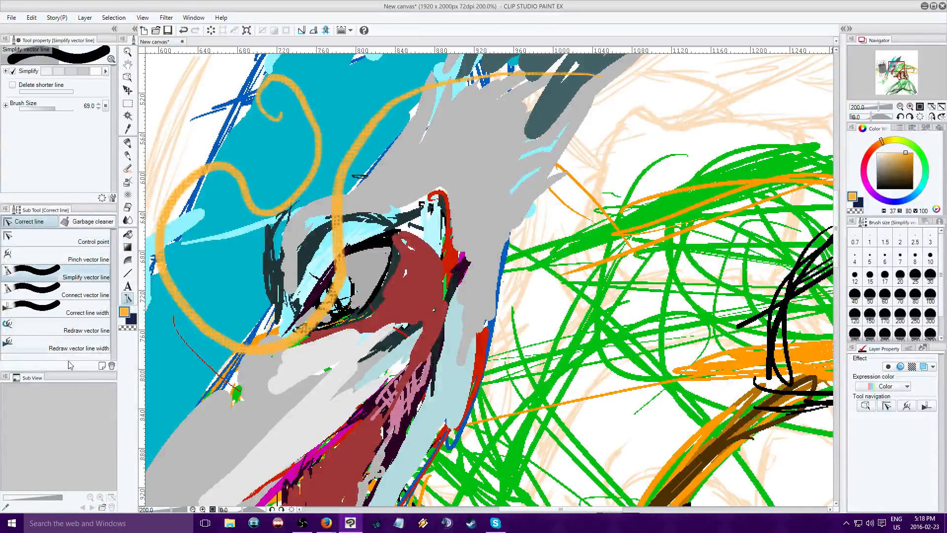
drag(291, 87, 340, 237)
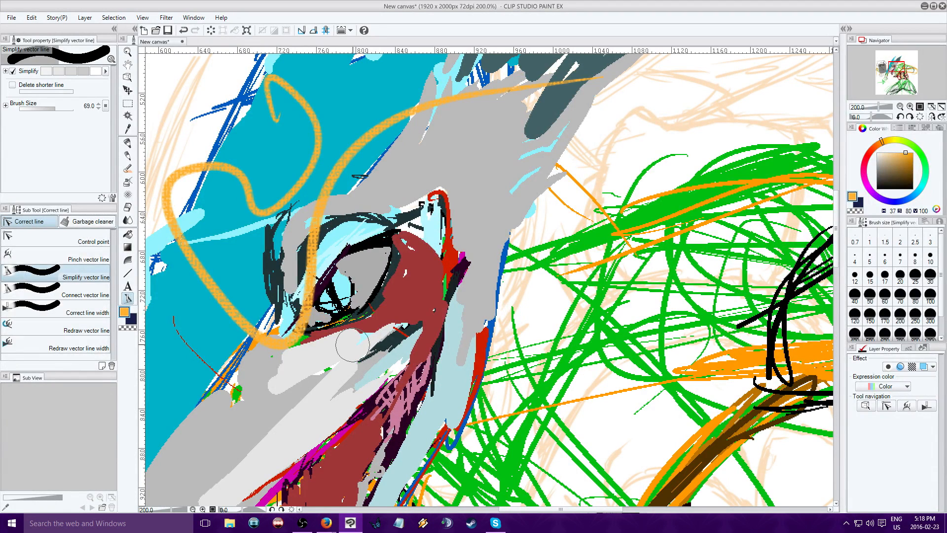
Reshape the simplified orange stroke by moving the control points of its bottom bend, outer left bend, inner dip and curled end
click(30, 239)
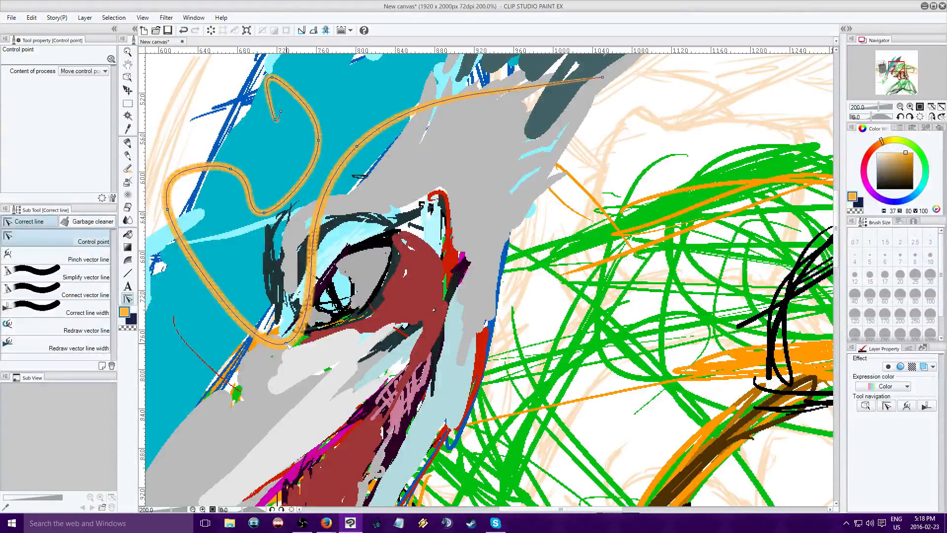
drag(286, 342, 334, 323)
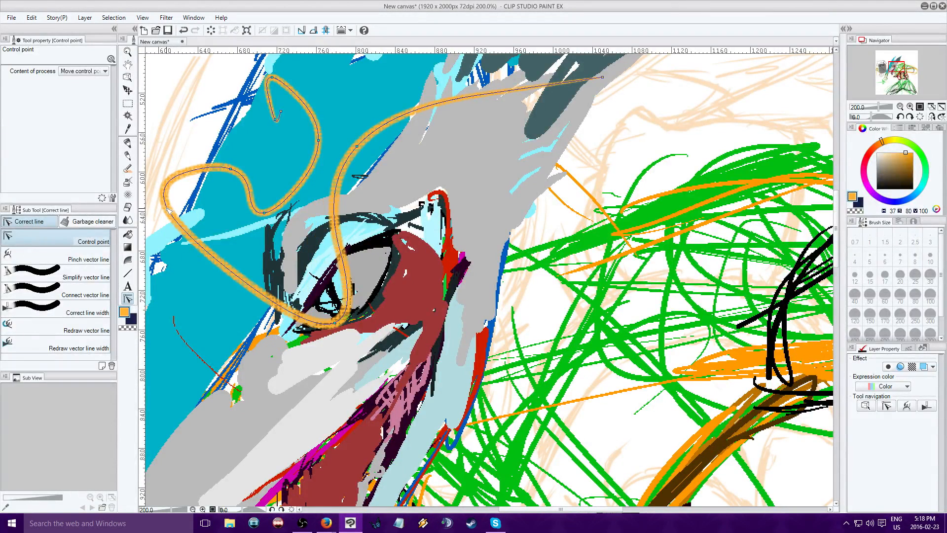
drag(167, 209, 176, 294)
drag(264, 213, 245, 268)
drag(275, 119, 247, 133)
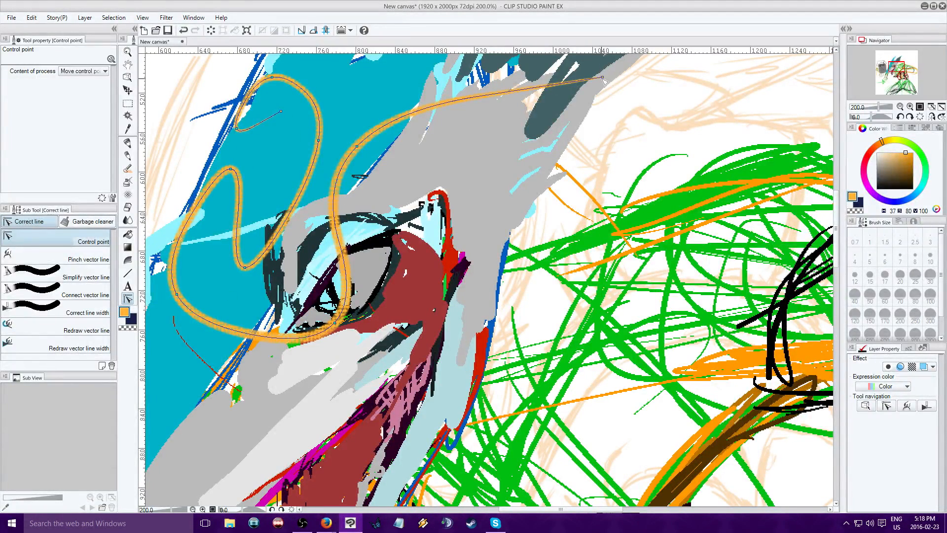
Lower the orange stroke's crest end, adjust its bends around the eye, and shift the inner dip and upper loop rightward with control points
drag(602, 78, 593, 107)
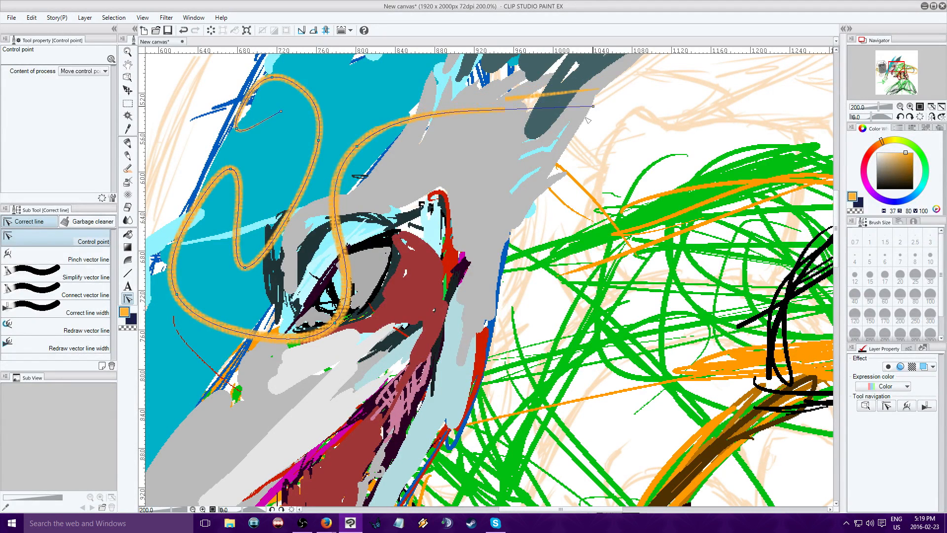
drag(356, 146, 405, 155)
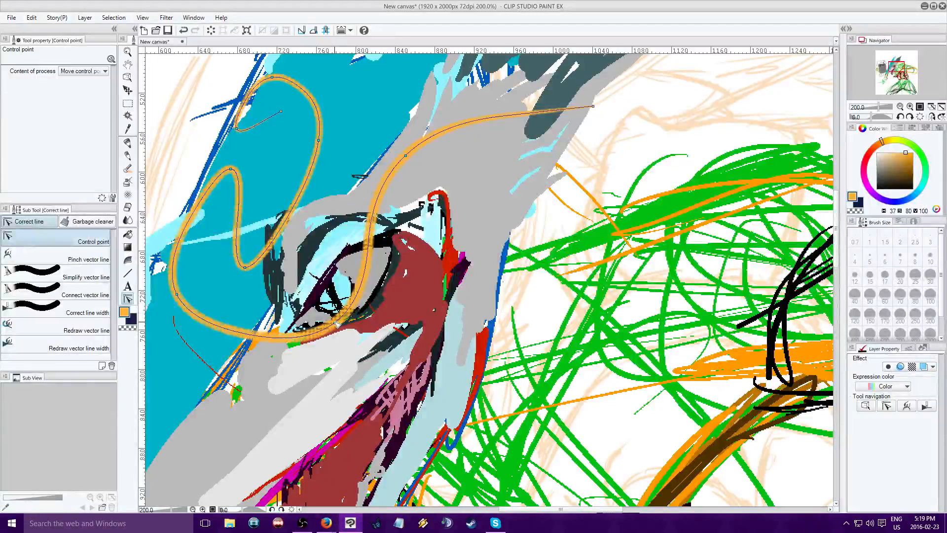
drag(335, 322, 317, 325)
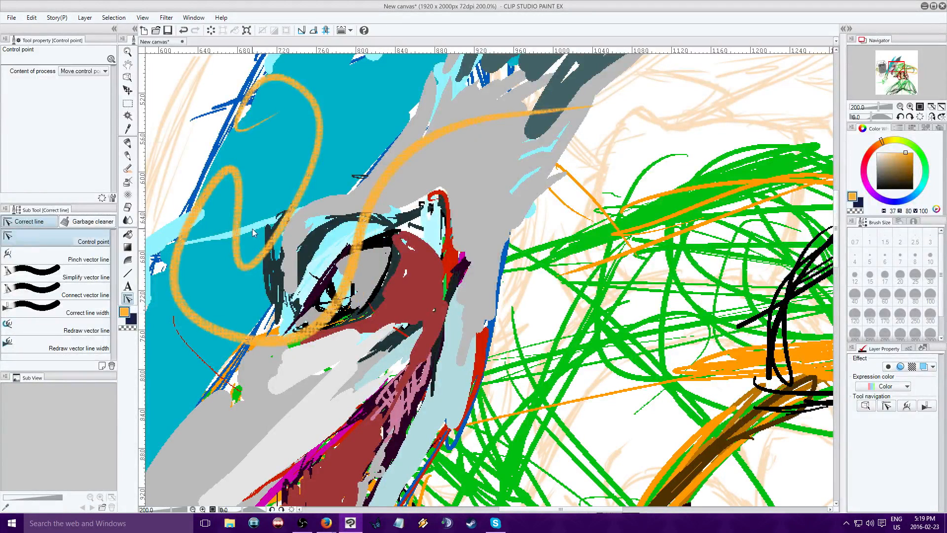
mouse_move(245, 228)
drag(246, 269, 307, 271)
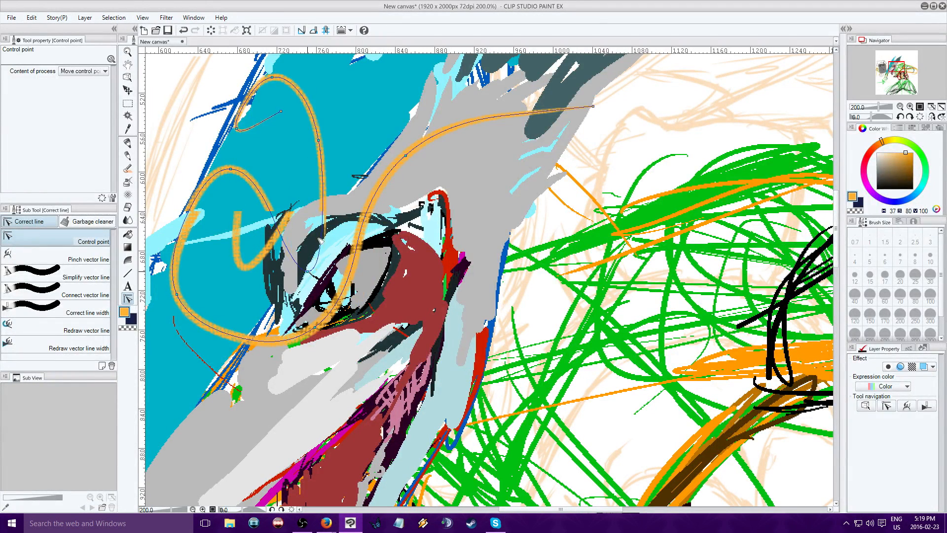
drag(320, 141, 369, 142)
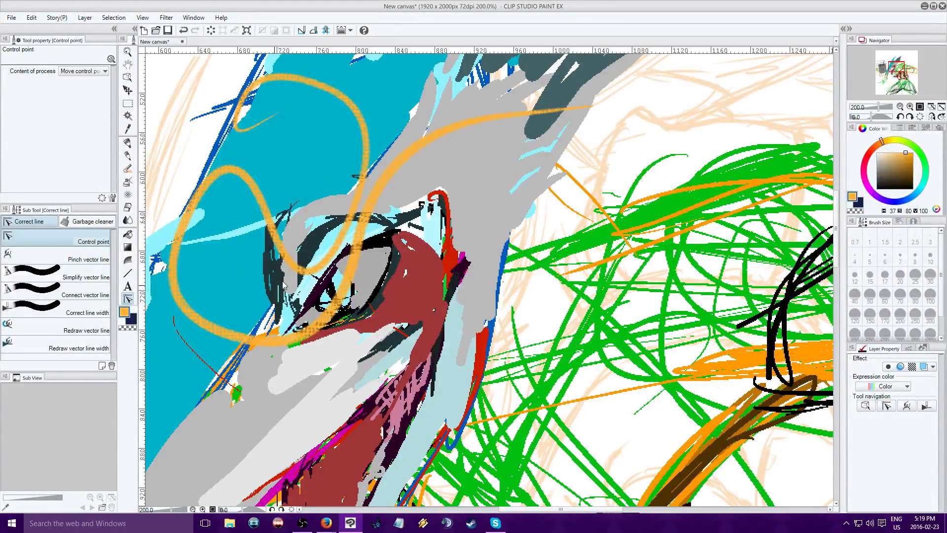
Thicken the orange stroke through the eye and lower loop and along the upper curl with Redraw vector line width at size 60
click(79, 345)
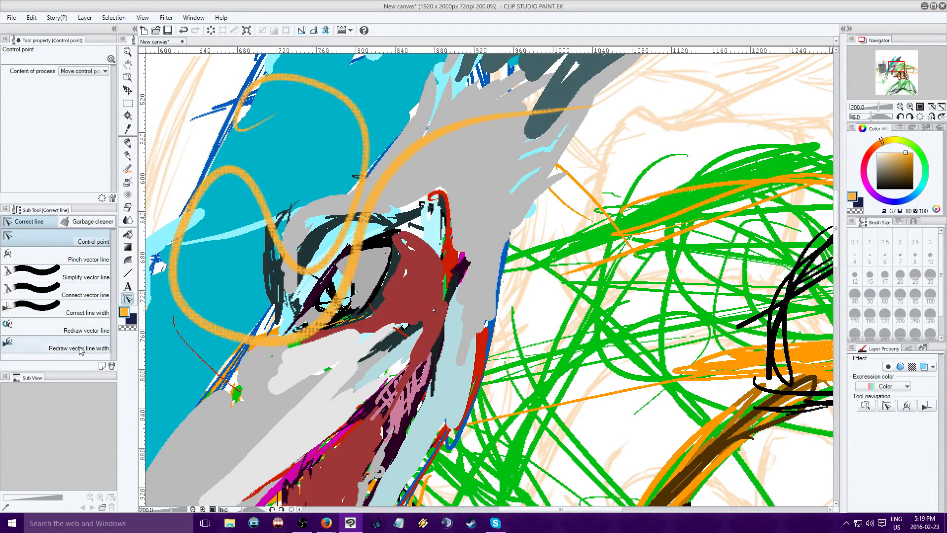
click(884, 297)
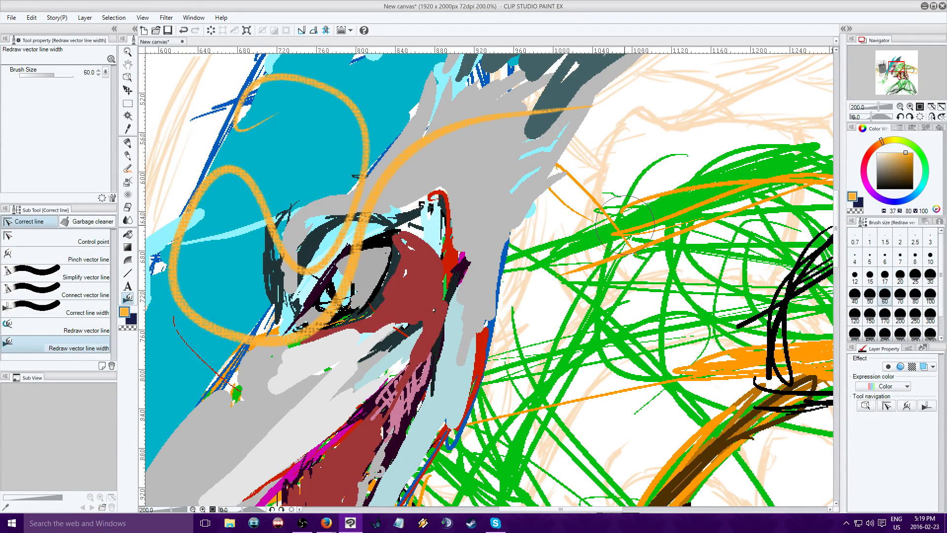
mouse_move(511, 117)
mouse_down()
mouse_move(543, 111)
mouse_move(480, 115)
mouse_move(377, 179)
mouse_move(340, 274)
mouse_move(310, 305)
mouse_move(244, 323)
mouse_move(204, 306)
mouse_move(176, 272)
mouse_move(199, 216)
mouse_move(229, 195)
mouse_move(291, 209)
mouse_up()
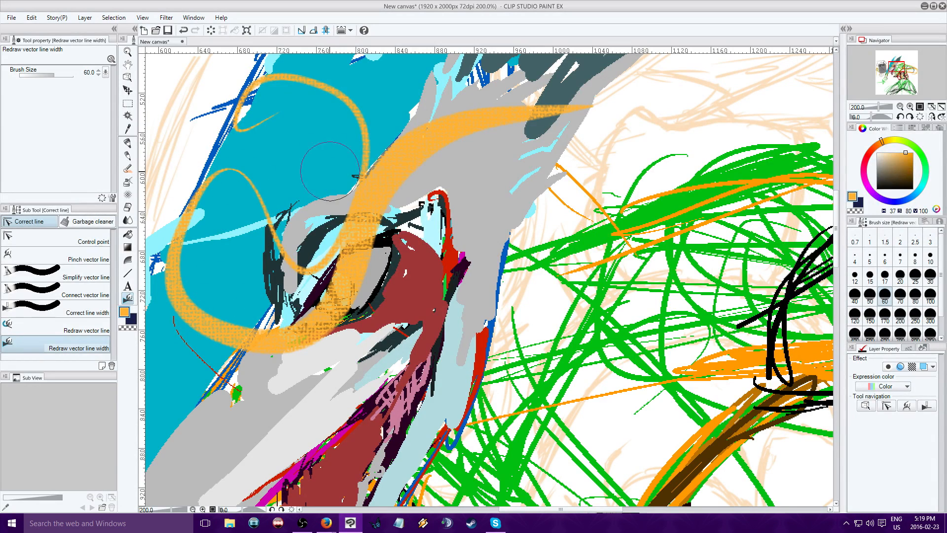
drag(293, 79, 322, 86)
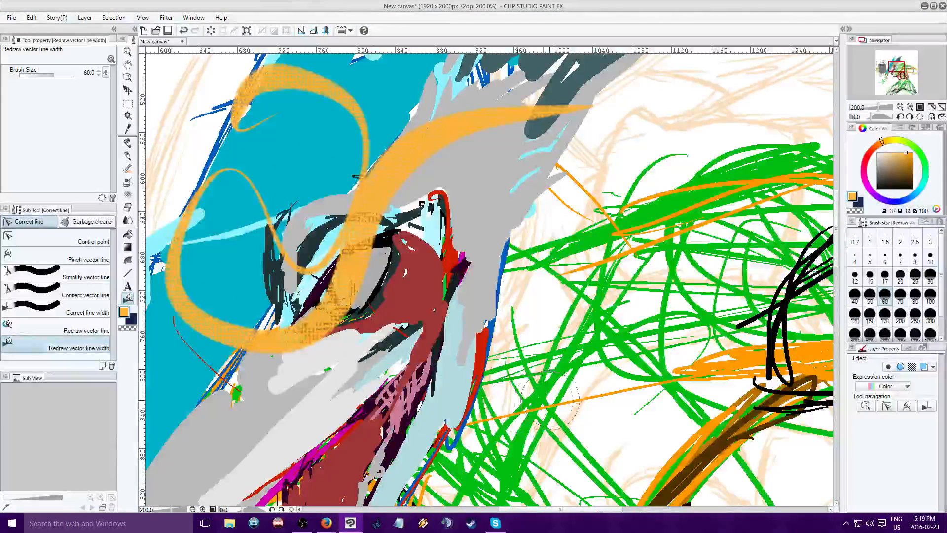
Pull the orange stroke's crest down below the eye and shift the upper curl's bend, inner corner and end with control points
click(89, 241)
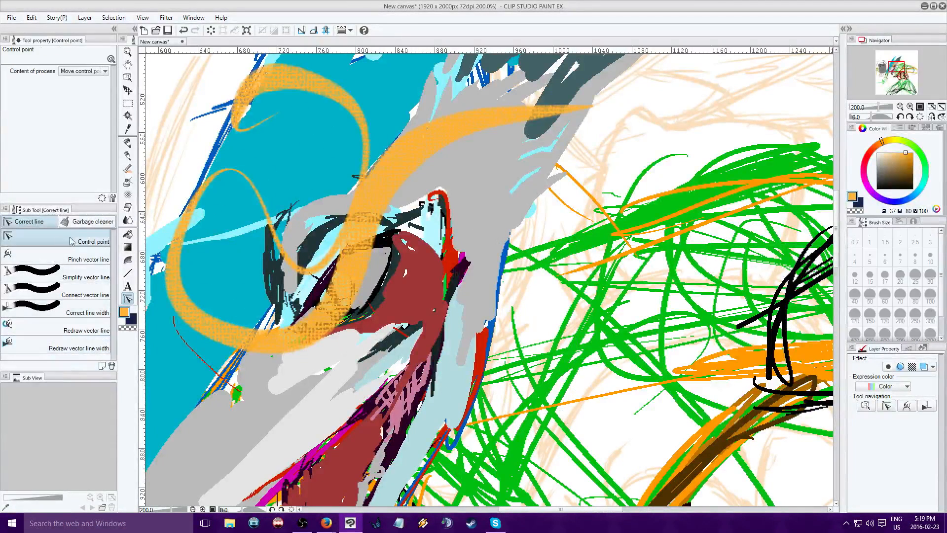
mouse_move(407, 157)
mouse_down()
mouse_move(447, 260)
mouse_move(407, 392)
mouse_up()
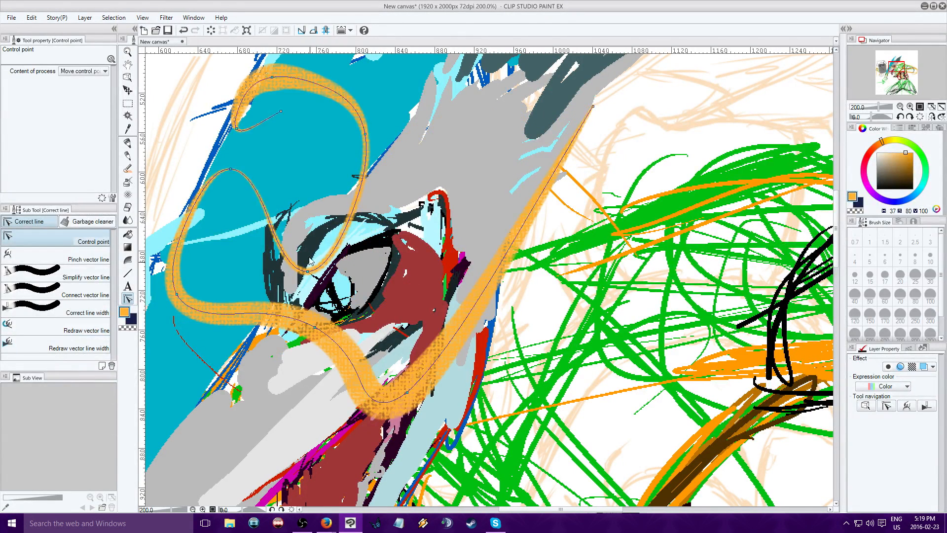
drag(271, 77, 255, 69)
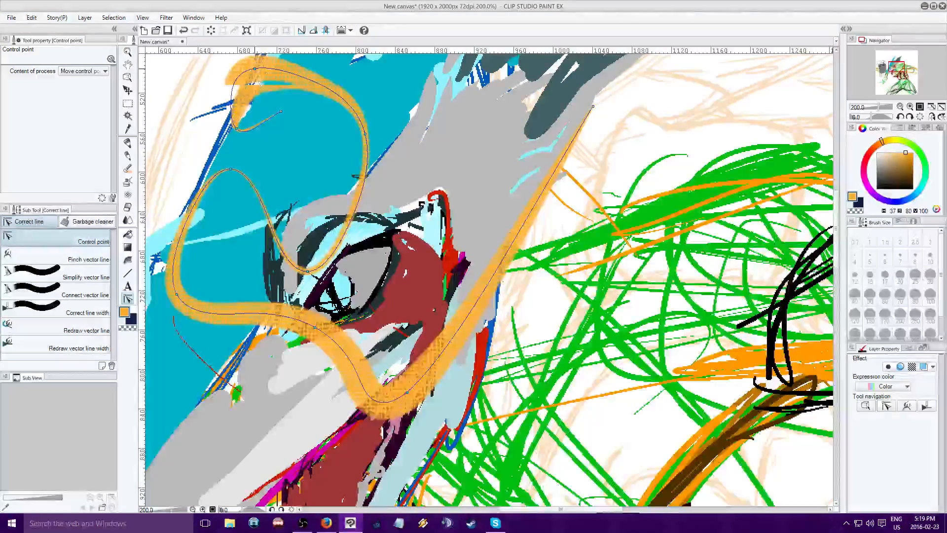
drag(236, 128, 221, 127)
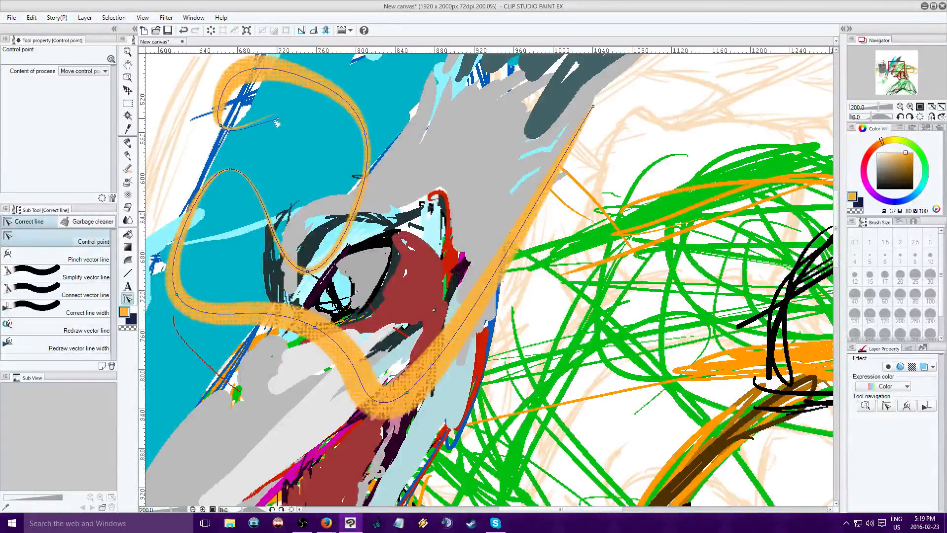
mouse_move(281, 111)
mouse_down()
mouse_move(228, 132)
mouse_move(245, 161)
mouse_move(225, 135)
mouse_up()
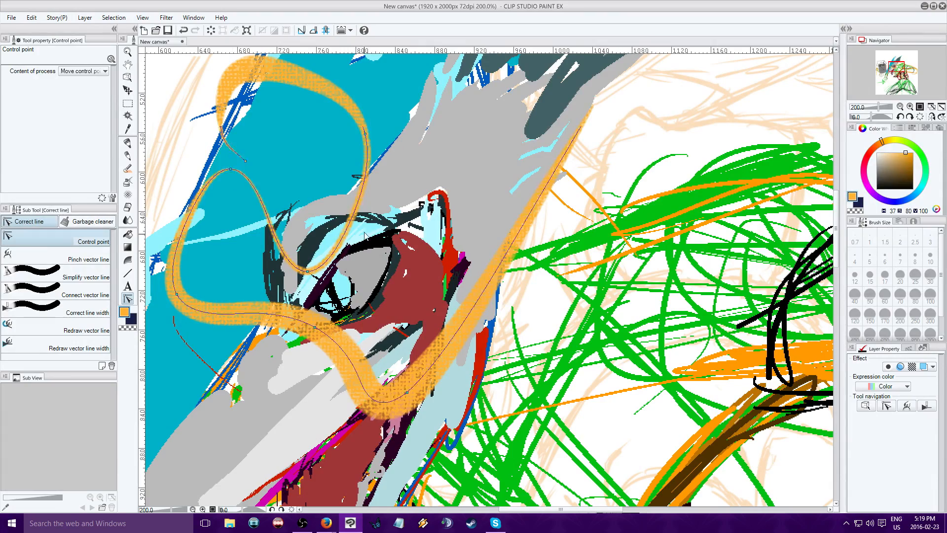
Clear the layer's test lines, removing the orange looping stroke and the black angular lines around the grey cylinder
click(900, 106)
click(900, 107)
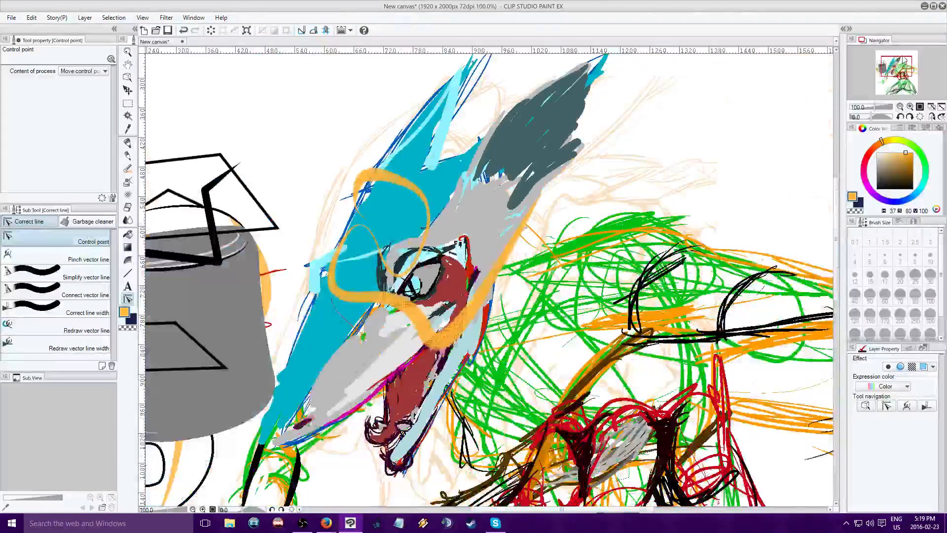
click(901, 59)
click(890, 75)
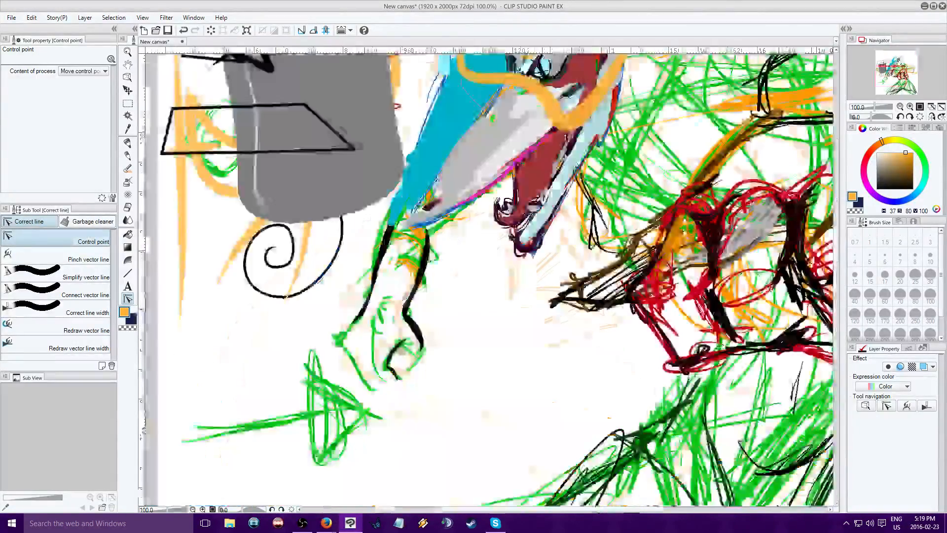
click(884, 69)
click(892, 69)
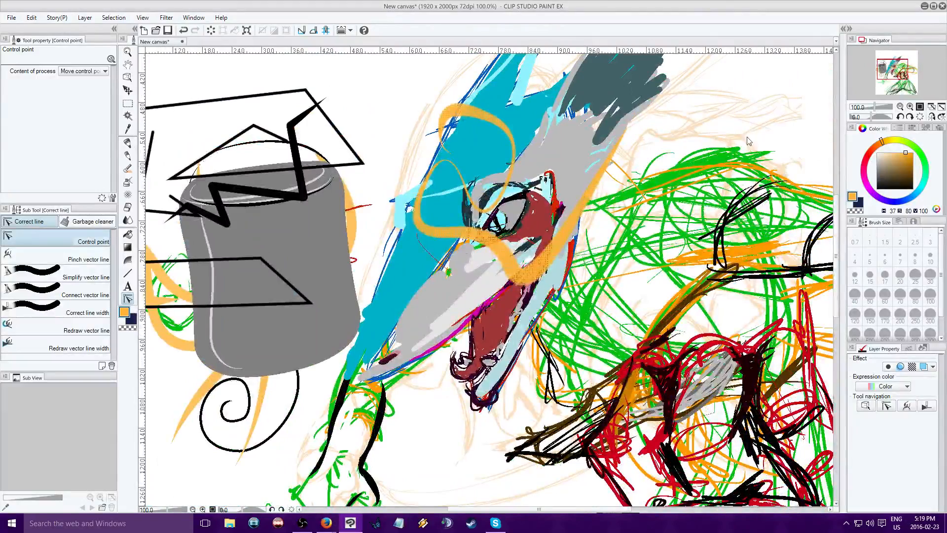
key(Delete)
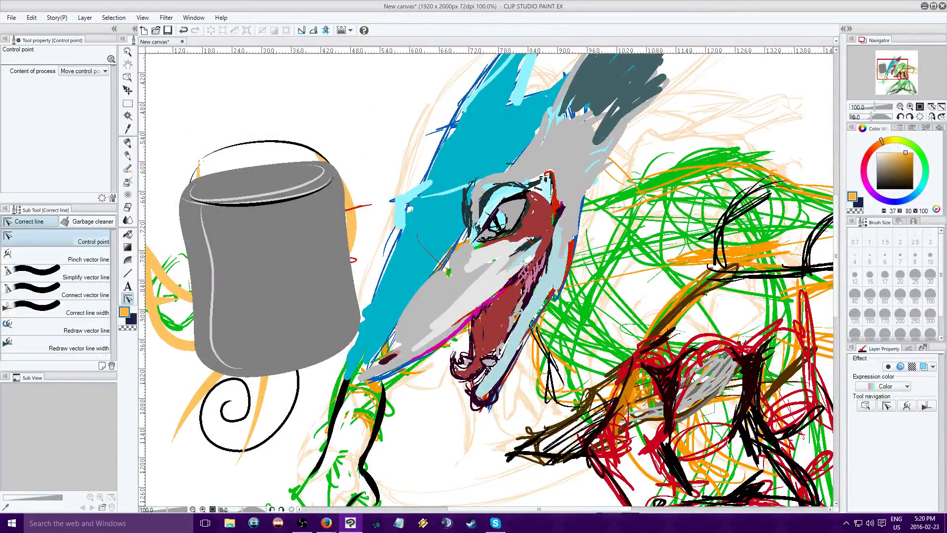
click(900, 107)
drag(895, 68, 894, 72)
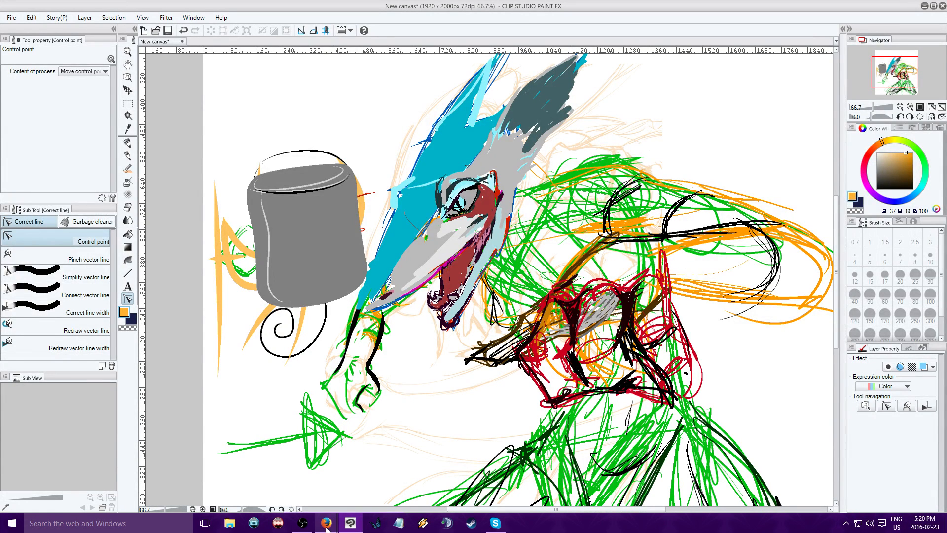
click(303, 525)
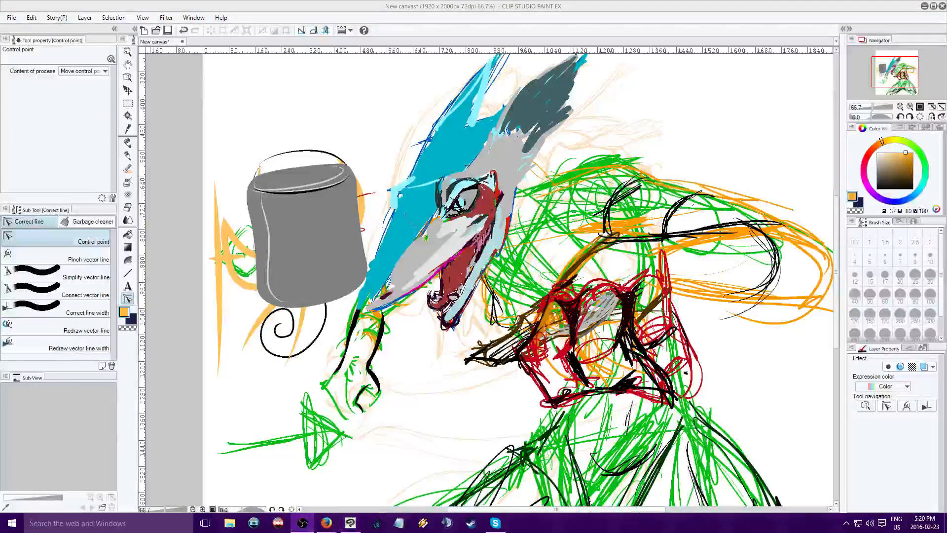